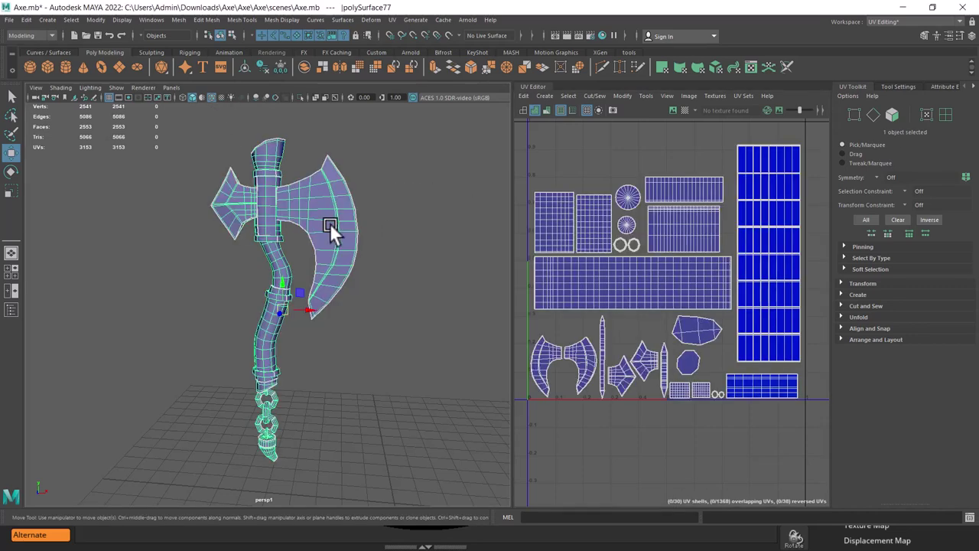
{"action": "mouse_move", "coordinate": [311, 231]}
{"action": "left_mouse_down", "text": "alt"}
{"action": "mouse_move", "coordinate": [290, 249]}
{"action": "mouse_move", "coordinate": [324, 244]}
{"action": "left_mouse_up", "text": "alt"}
{"action": "scroll", "coordinate": [333, 246], "scroll_direction": "up", "scroll_amount": 3}
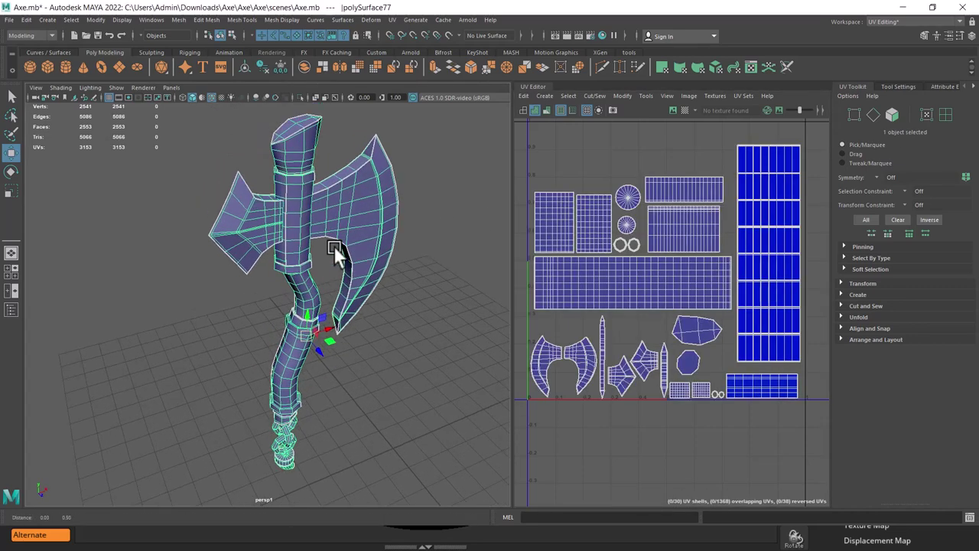
{"action": "scroll", "coordinate": [323, 289], "scroll_direction": "up", "scroll_amount": 3}
{"action": "left_click_drag", "start_coordinate": [323, 289], "coordinate": [309, 287], "text": "alt"}
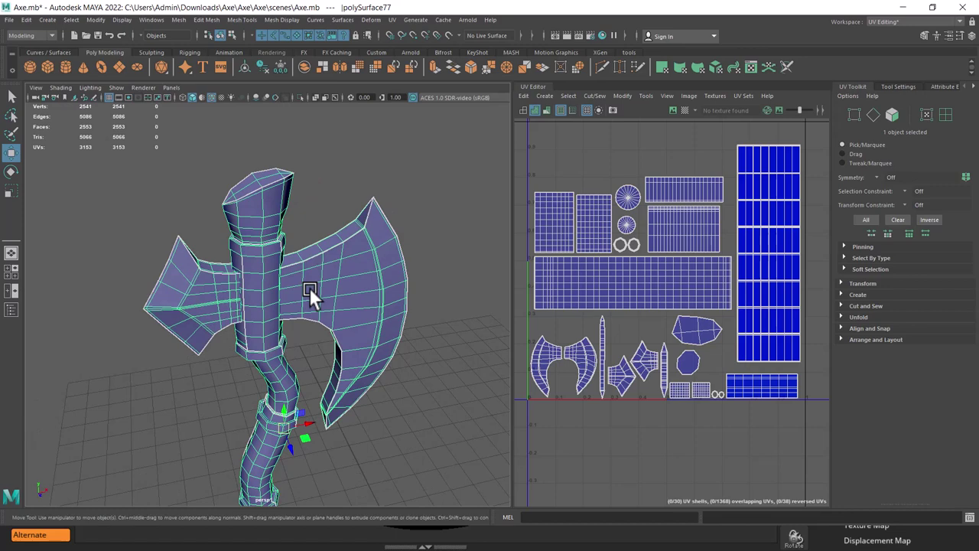
{"action": "left_click", "coordinate": [892, 22]}
{"action": "left_click", "coordinate": [893, 40]}
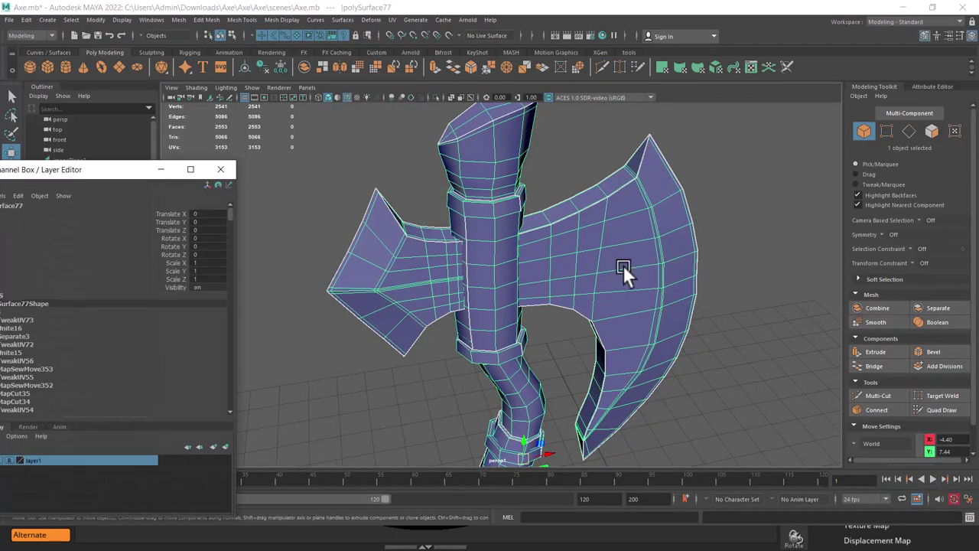
Close the floating Channel Box window and reselect the axe mesh
{"action": "left_click_drag", "start_coordinate": [623, 265], "coordinate": [516, 225], "text": "alt"}
{"action": "left_click", "coordinate": [220, 169]}
{"action": "mouse_move", "coordinate": [600, 257]}
{"action": "left_mouse_down", "text": "alt"}
{"action": "mouse_move", "coordinate": [564, 227]}
{"action": "mouse_move", "coordinate": [552, 253]}
{"action": "mouse_move", "coordinate": [607, 267]}
{"action": "left_mouse_up", "text": "alt"}
{"action": "left_click", "coordinate": [607, 267]}
{"action": "mouse_move", "coordinate": [525, 275]}
{"action": "left_mouse_down", "text": "alt"}
{"action": "mouse_move", "coordinate": [537, 231]}
{"action": "mouse_move", "coordinate": [627, 289]}
{"action": "mouse_move", "coordinate": [581, 275]}
{"action": "left_mouse_up", "text": "alt"}
{"action": "left_click", "coordinate": [537, 231]}
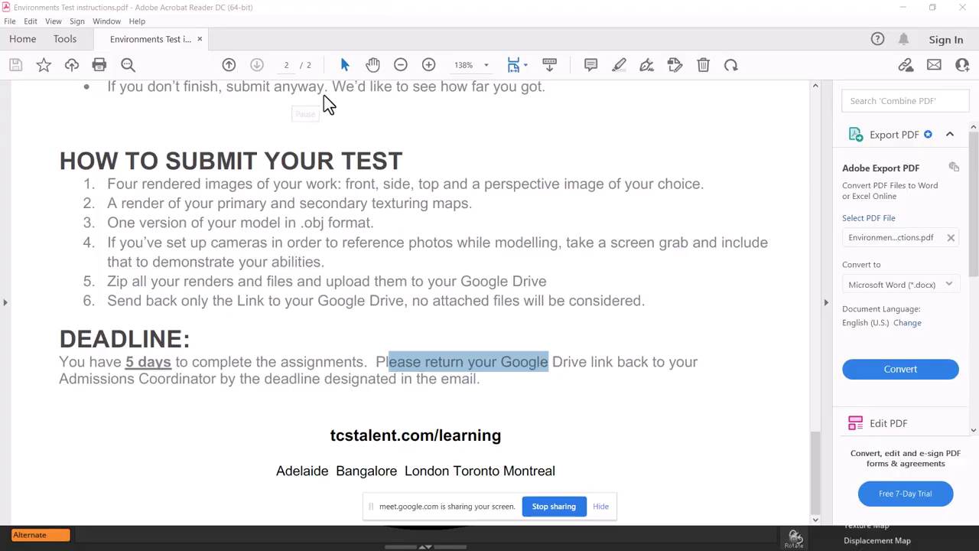
Highlight the 'Do not go over 10 million polygons' note in the PDF's NOTES list
{"action": "scroll", "coordinate": [252, 273], "scroll_direction": "up", "scroll_amount": 2}
{"action": "scroll", "coordinate": [272, 297], "scroll_direction": "up", "scroll_amount": 4}
{"action": "scroll", "coordinate": [271, 297], "scroll_direction": "up", "scroll_amount": 2}
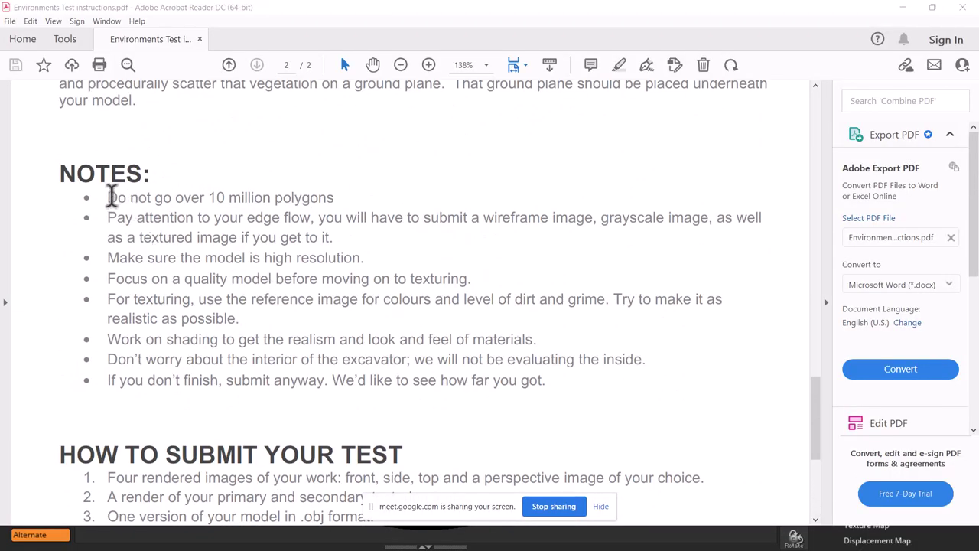
{"action": "left_click_drag", "start_coordinate": [112, 197], "coordinate": [280, 197]}
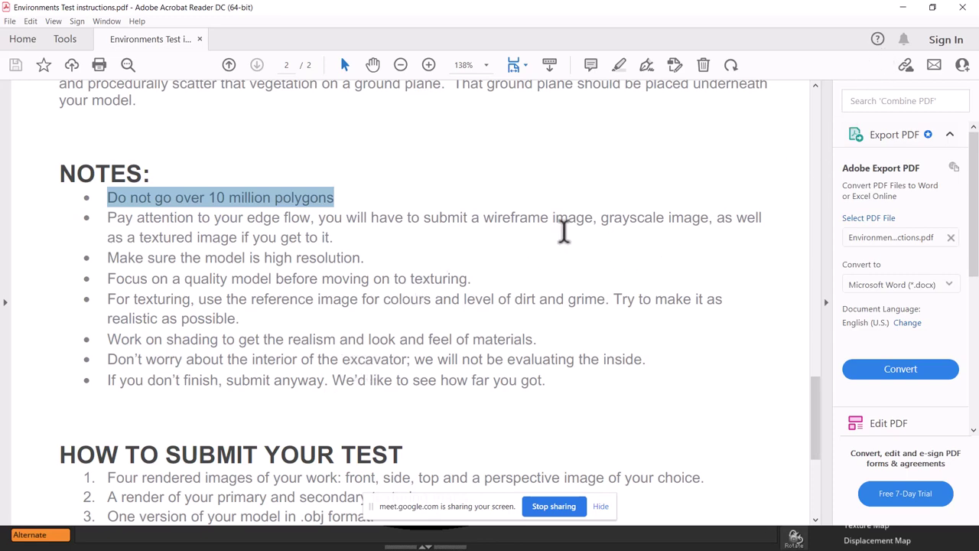
{"action": "key", "text": "alt+Tab"}
Go up to the TEST folder, enter TCS MODELING & SCULPTING TEST, and select TCS Test
{"action": "left_click", "coordinate": [690, 154]}
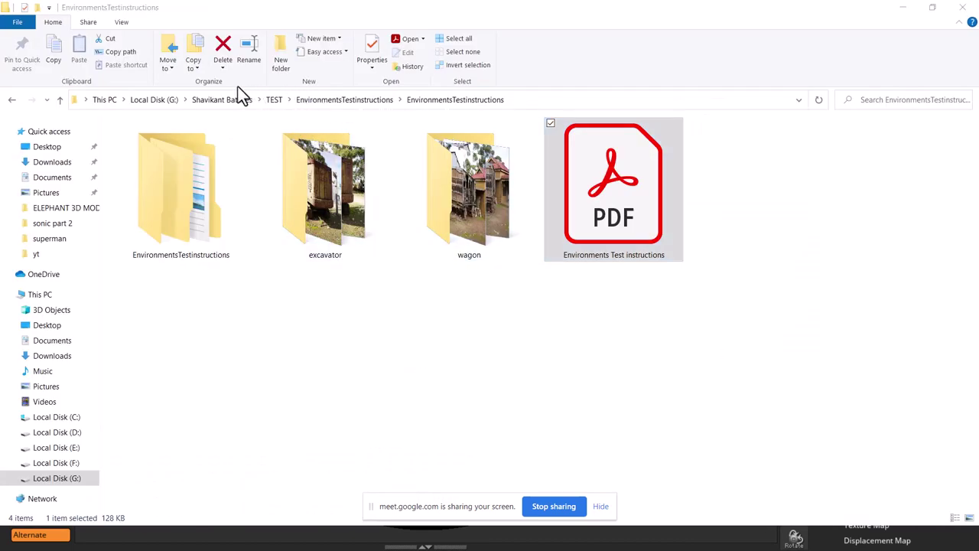
{"action": "left_click", "coordinate": [353, 99]}
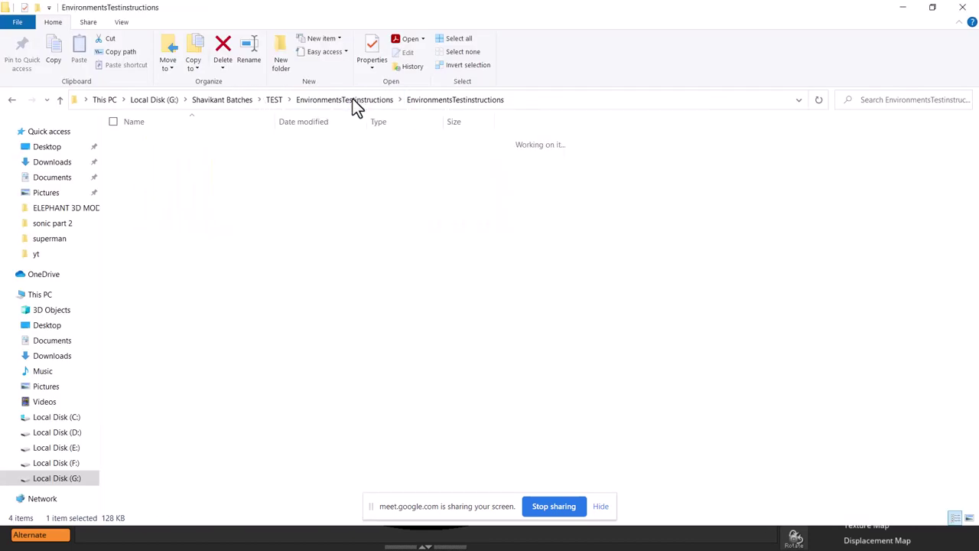
{"action": "left_click", "coordinate": [273, 100]}
{"action": "left_click", "coordinate": [383, 307]}
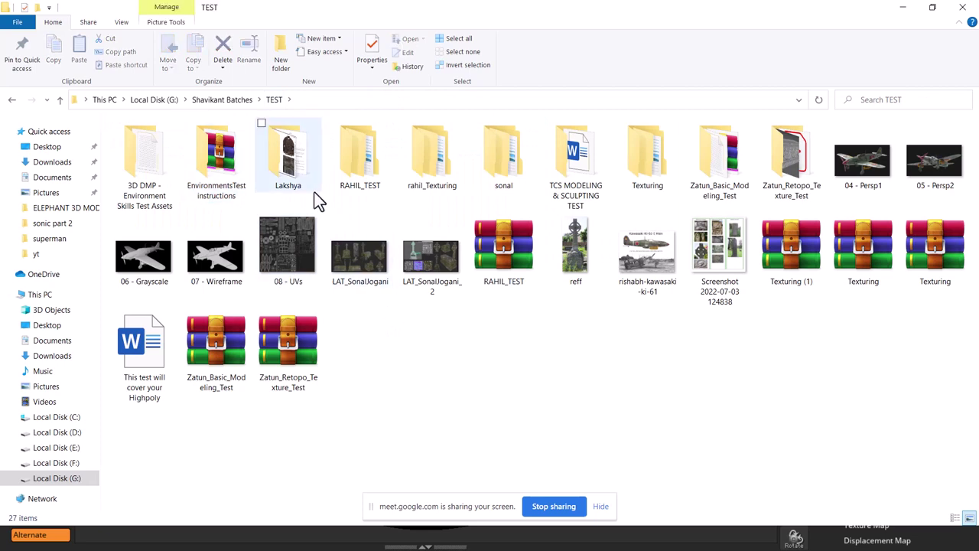
{"action": "double_click", "coordinate": [585, 170]}
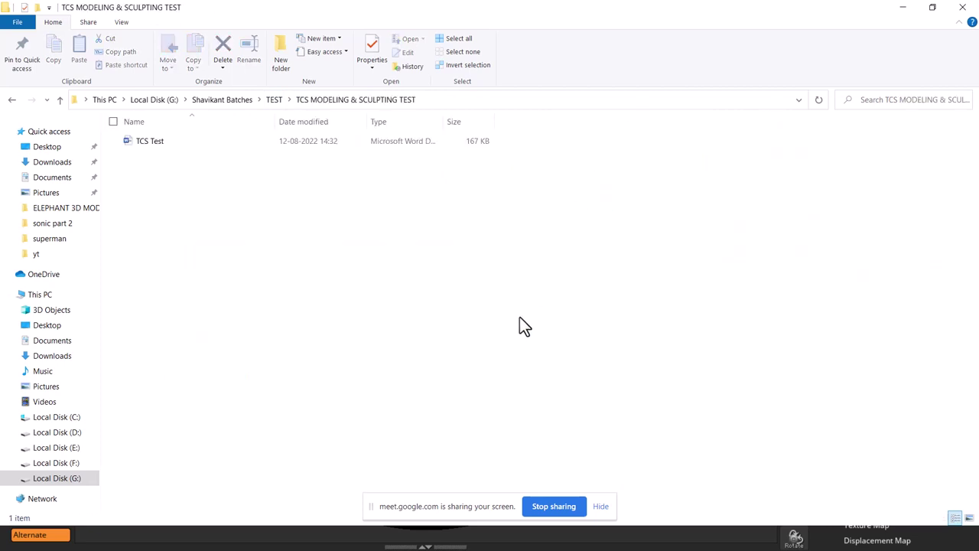
{"action": "left_click", "coordinate": [170, 143]}
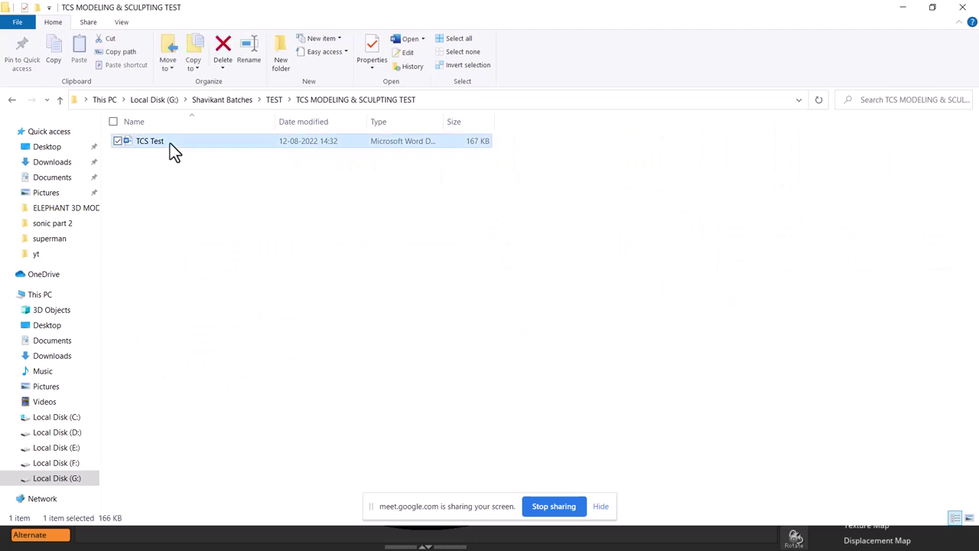
Open TCS Test in Word and highlight 'Build a high poly model in MAYA software' under INSTRUCTIONS
{"action": "double_click", "coordinate": [169, 143]}
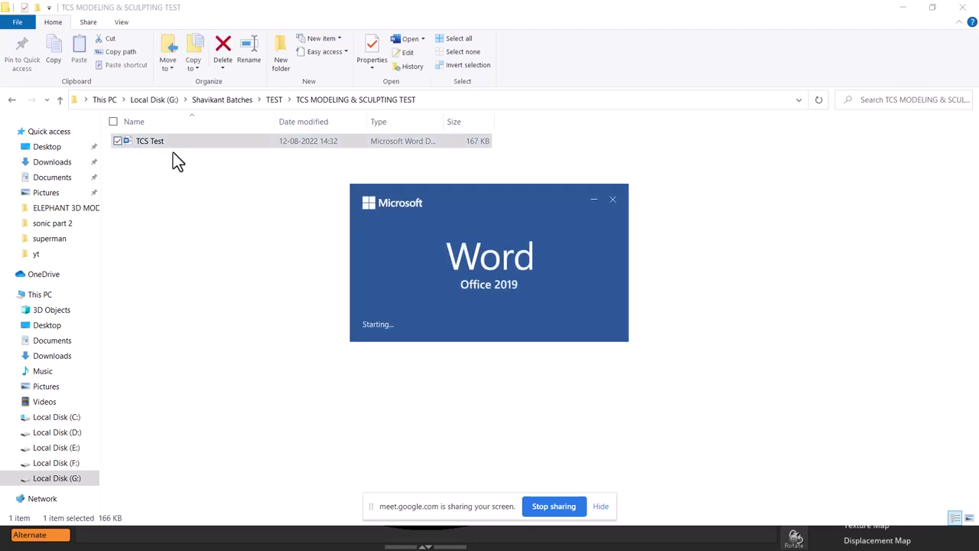
{"action": "scroll", "coordinate": [732, 360], "scroll_direction": "down", "scroll_amount": 3}
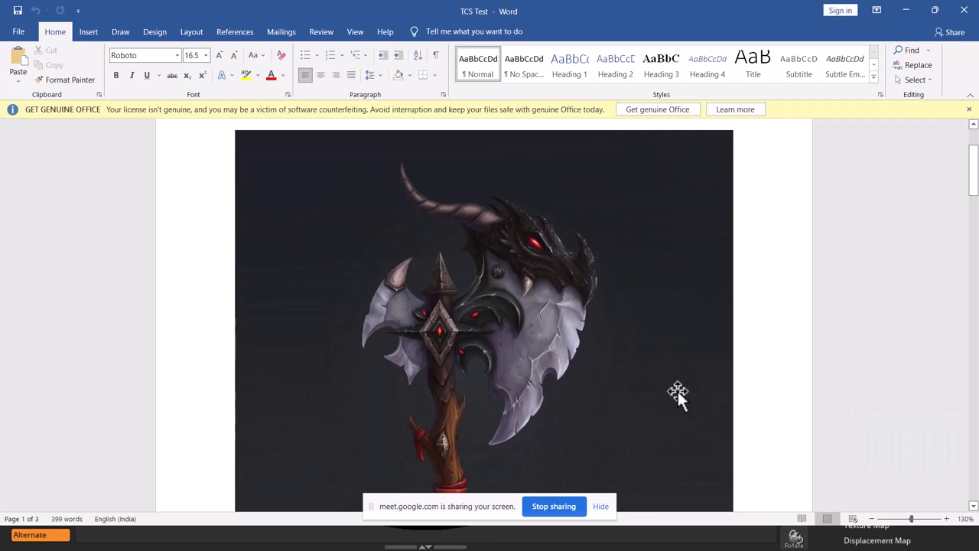
{"action": "scroll", "coordinate": [528, 329], "scroll_direction": "down", "scroll_amount": 2}
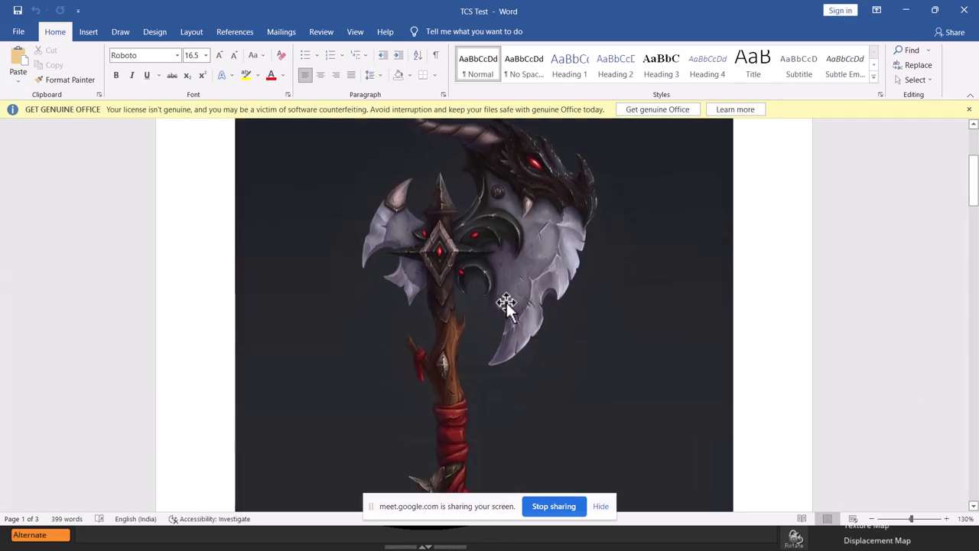
{"action": "scroll", "coordinate": [508, 318], "scroll_direction": "down", "scroll_amount": 2}
{"action": "scroll", "coordinate": [508, 321], "scroll_direction": "down", "scroll_amount": 3}
{"action": "scroll", "coordinate": [507, 325], "scroll_direction": "down", "scroll_amount": 2}
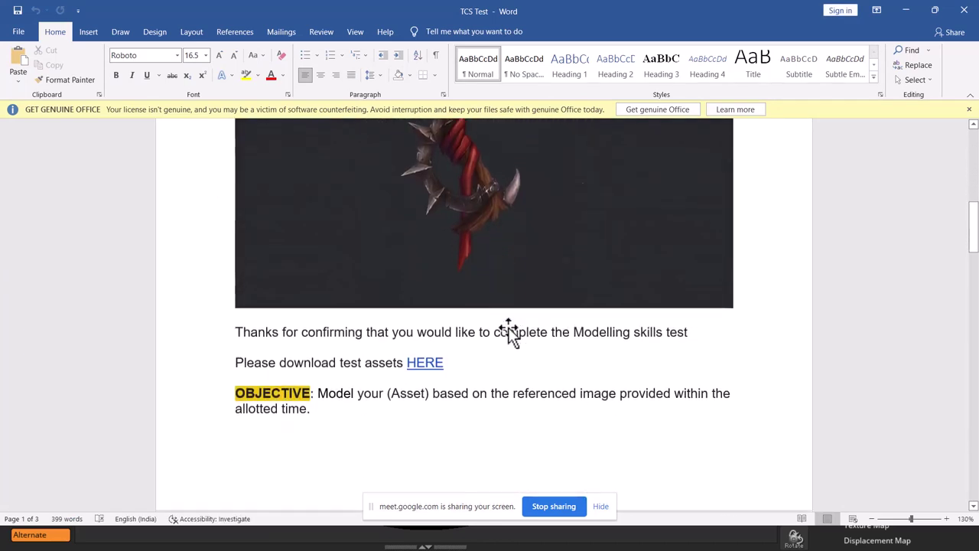
{"action": "scroll", "coordinate": [510, 327], "scroll_direction": "down", "scroll_amount": 2}
{"action": "scroll", "coordinate": [509, 328], "scroll_direction": "down", "scroll_amount": 2}
{"action": "scroll", "coordinate": [509, 329], "scroll_direction": "down", "scroll_amount": 2}
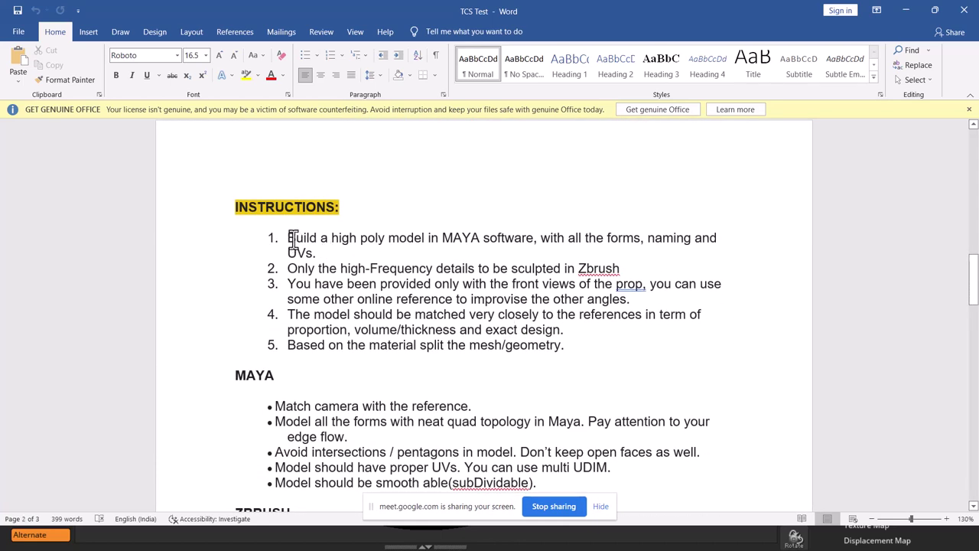
{"action": "left_click_drag", "start_coordinate": [289, 237], "coordinate": [505, 241]}
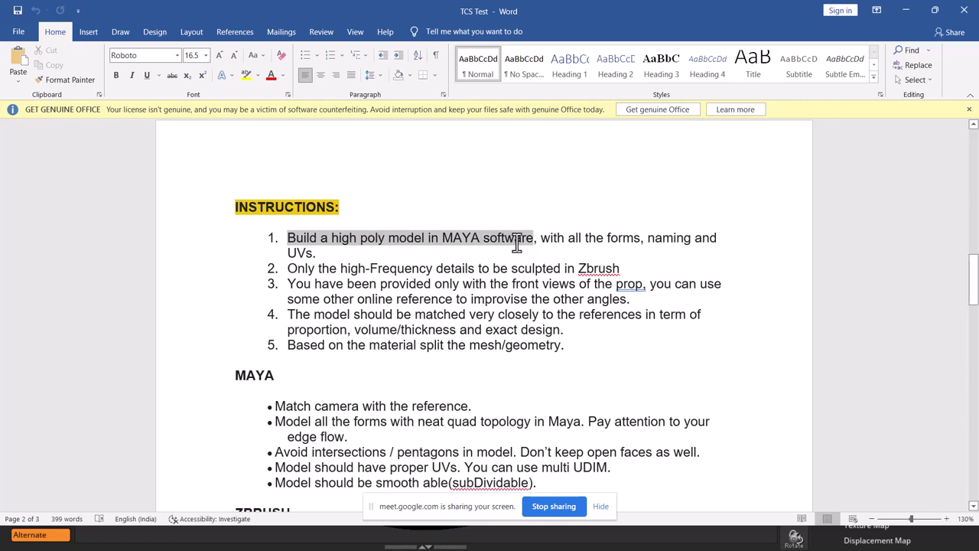
{"action": "left_click_drag", "start_coordinate": [516, 243], "coordinate": [516, 243]}
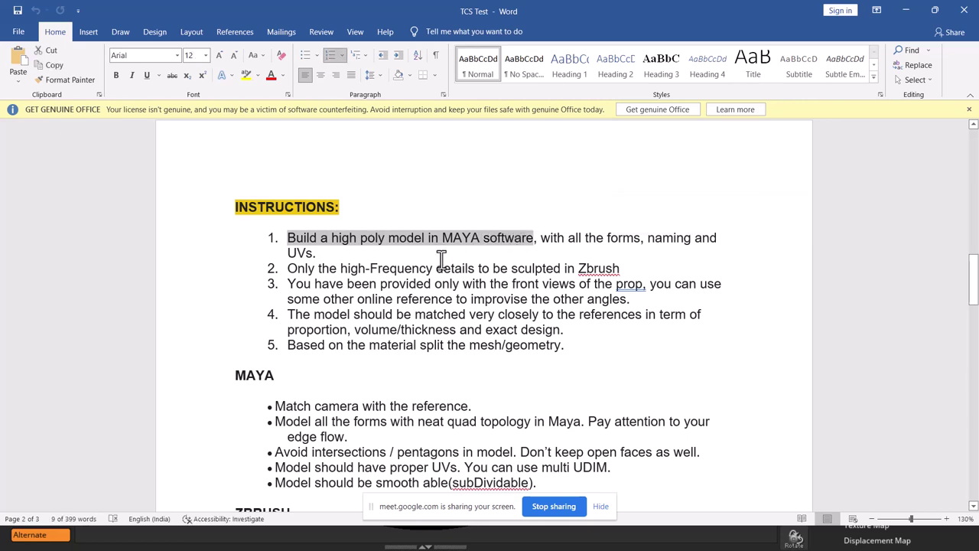
{"action": "key", "text": "alt+Tab"}
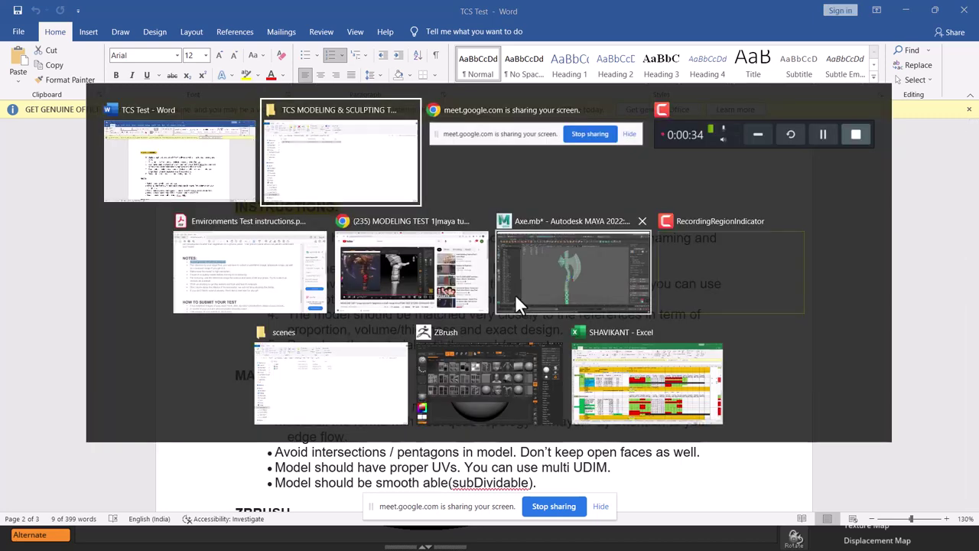
{"action": "left_click", "coordinate": [553, 272]}
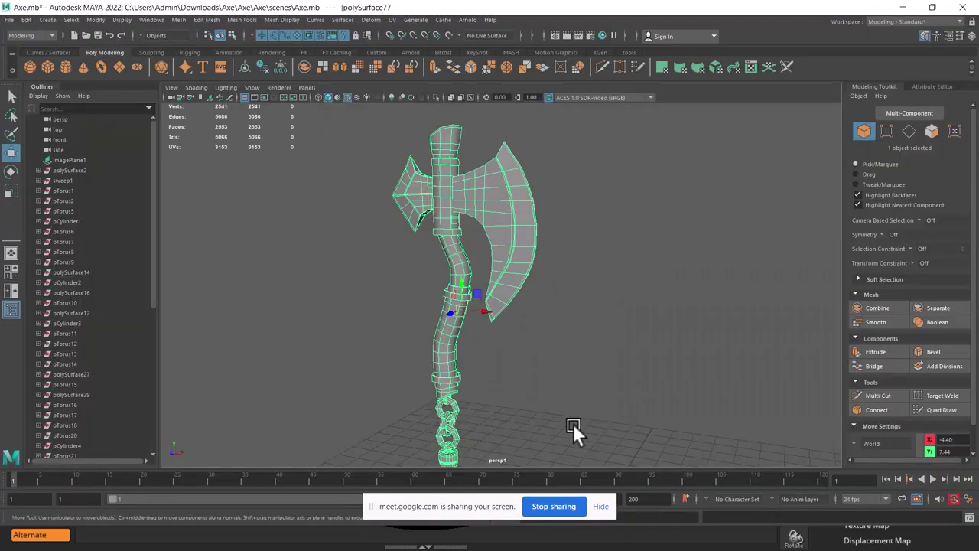
{"action": "left_click", "coordinate": [638, 290]}
{"action": "left_click", "coordinate": [509, 247]}
{"action": "right_click_drag", "start_coordinate": [530, 190], "coordinate": [541, 247], "text": "alt"}
{"action": "mouse_move", "coordinate": [541, 247]}
{"action": "left_mouse_down", "text": "alt"}
{"action": "mouse_move", "coordinate": [539, 279]}
{"action": "mouse_move", "coordinate": [560, 284]}
{"action": "mouse_move", "coordinate": [548, 304]}
{"action": "mouse_move", "coordinate": [553, 328]}
{"action": "mouse_move", "coordinate": [535, 299]}
{"action": "mouse_move", "coordinate": [535, 321]}
{"action": "mouse_move", "coordinate": [558, 363]}
{"action": "left_mouse_up", "text": "alt"}
{"action": "mouse_move", "coordinate": [558, 364]}
{"action": "right_mouse_down", "text": "alt"}
{"action": "mouse_move", "coordinate": [526, 374]}
{"action": "mouse_move", "coordinate": [565, 327]}
{"action": "mouse_move", "coordinate": [579, 293]}
{"action": "mouse_move", "coordinate": [588, 368]}
{"action": "right_mouse_up", "text": "alt"}
{"action": "key", "text": "3"}
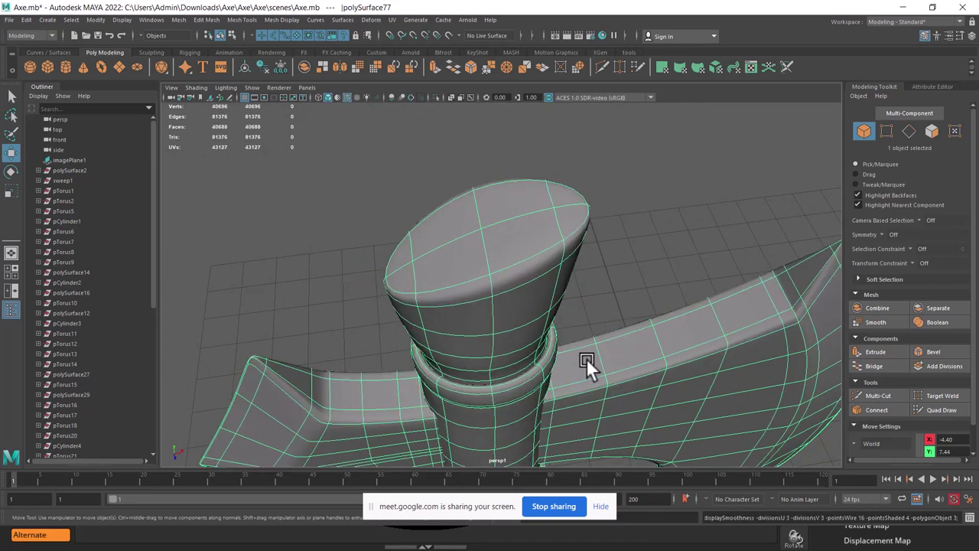
{"action": "key", "text": "1"}
{"action": "mouse_move", "coordinate": [591, 353]}
{"action": "left_mouse_down", "text": "alt"}
{"action": "mouse_move", "coordinate": [630, 240]}
{"action": "mouse_move", "coordinate": [629, 343]}
{"action": "mouse_move", "coordinate": [598, 286]}
{"action": "mouse_move", "coordinate": [585, 291]}
{"action": "mouse_move", "coordinate": [586, 400]}
{"action": "mouse_move", "coordinate": [585, 221]}
{"action": "mouse_move", "coordinate": [502, 190]}
{"action": "mouse_move", "coordinate": [529, 198]}
{"action": "mouse_move", "coordinate": [405, 206]}
{"action": "mouse_move", "coordinate": [446, 171]}
{"action": "mouse_move", "coordinate": [611, 283]}
{"action": "mouse_move", "coordinate": [561, 230]}
{"action": "left_mouse_up", "text": "alt"}
{"action": "left_click", "coordinate": [586, 221]}
{"action": "left_click", "coordinate": [502, 190]}
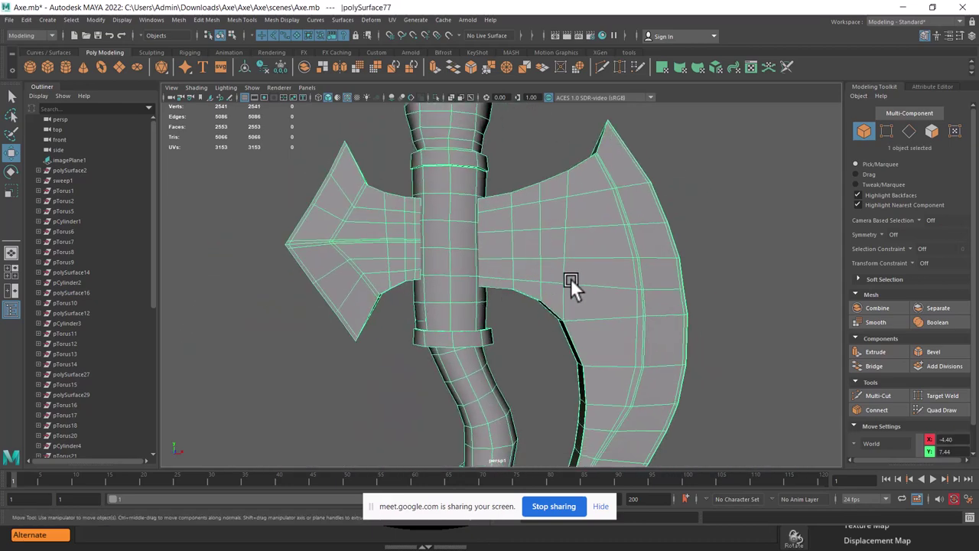
{"action": "mouse_move", "coordinate": [598, 336]}
{"action": "left_mouse_down", "text": "alt"}
{"action": "mouse_move", "coordinate": [565, 274]}
{"action": "mouse_move", "coordinate": [558, 278]}
{"action": "left_mouse_up", "text": "alt"}
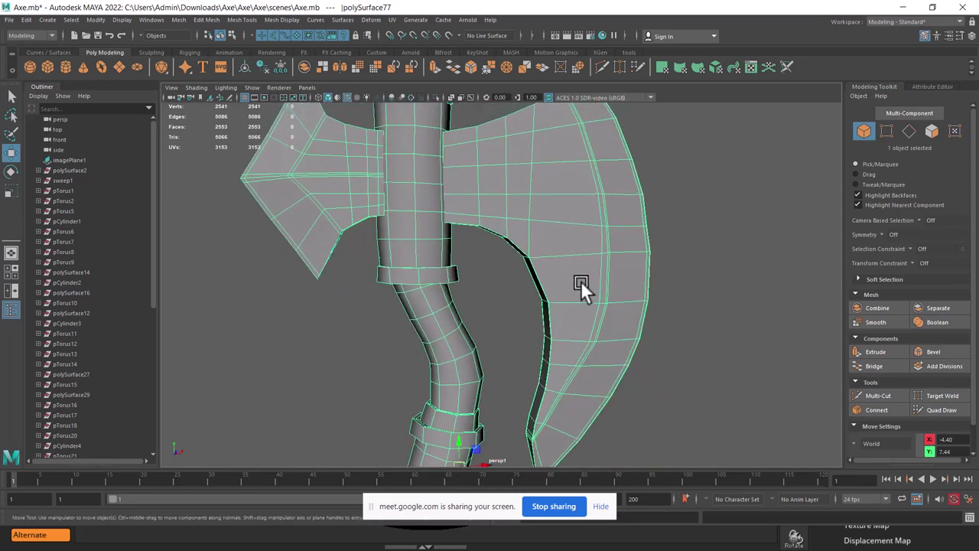
{"action": "mouse_move", "coordinate": [583, 297]}
{"action": "left_mouse_down", "text": "alt"}
{"action": "mouse_move", "coordinate": [546, 263]}
{"action": "mouse_move", "coordinate": [494, 267]}
{"action": "mouse_move", "coordinate": [488, 279]}
{"action": "left_mouse_up", "text": "alt"}
{"action": "key", "text": "alt+Tab"}
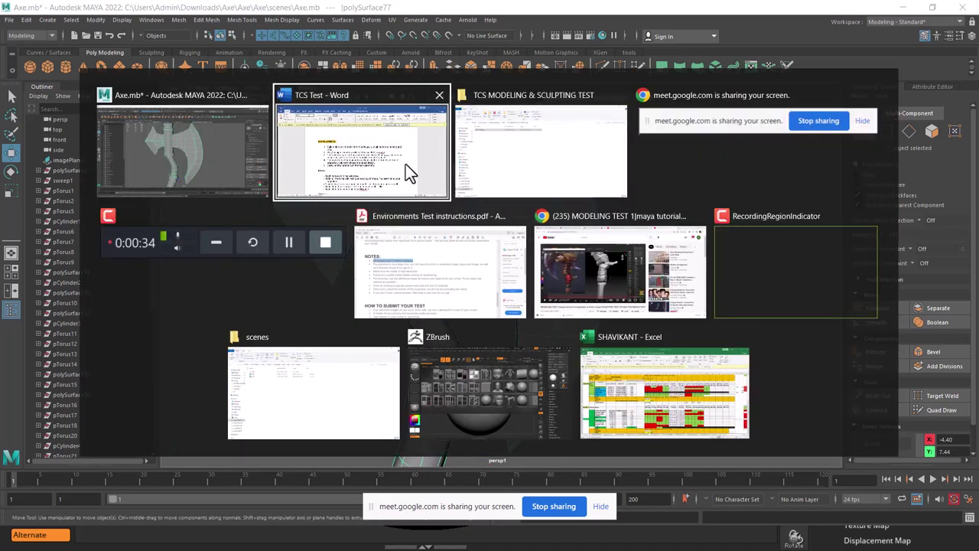
{"action": "left_click", "coordinate": [406, 164]}
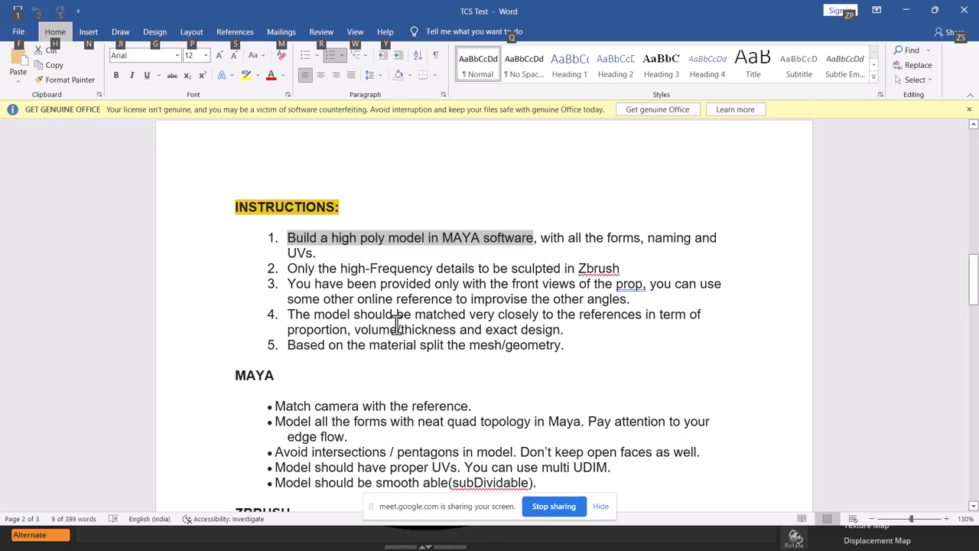
Highlight the instructions on high-frequency details, the third item, and matching references
{"action": "left_click_drag", "start_coordinate": [288, 268], "coordinate": [601, 260]}
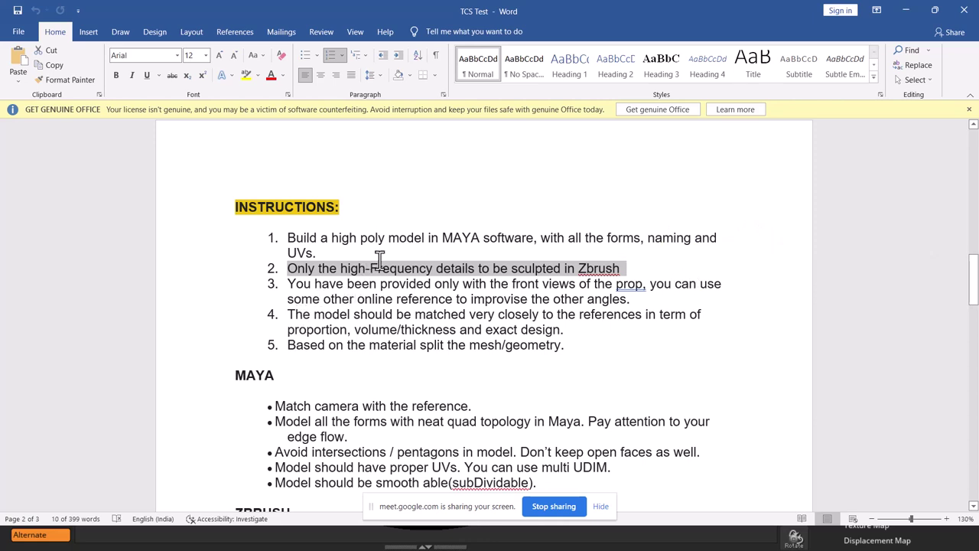
{"action": "left_click_drag", "start_coordinate": [413, 283], "coordinate": [606, 263]}
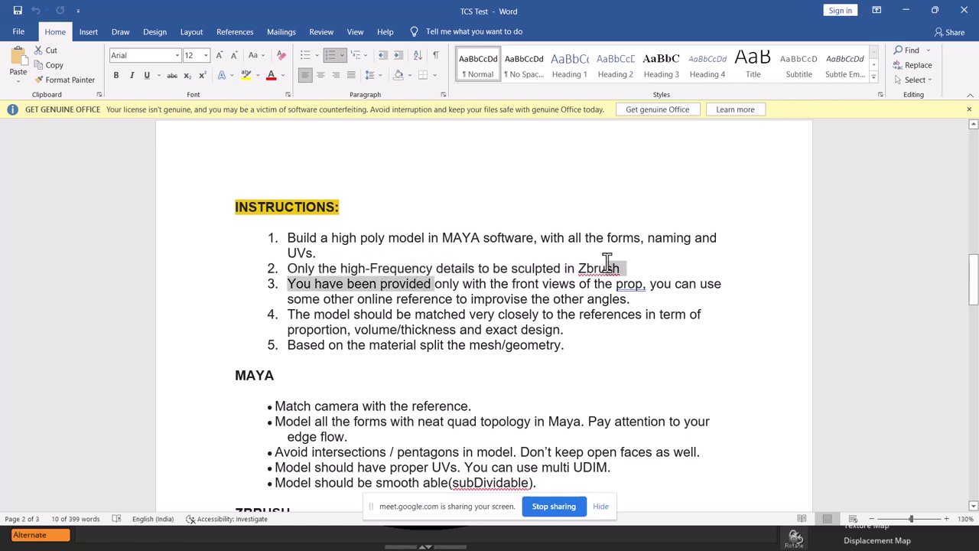
{"action": "left_click", "coordinate": [356, 313]}
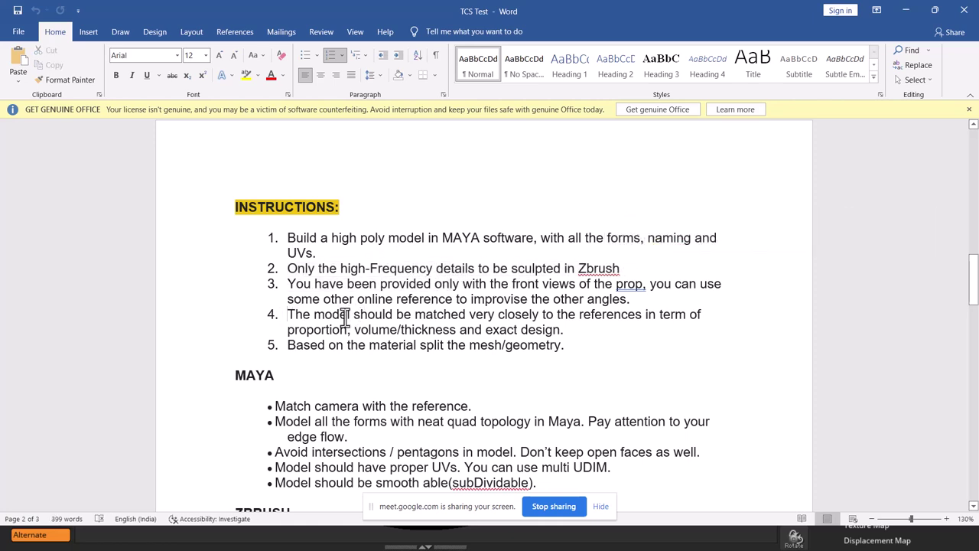
{"action": "mouse_move", "coordinate": [288, 315]}
{"action": "left_mouse_down"}
{"action": "mouse_move", "coordinate": [546, 318]}
{"action": "mouse_move", "coordinate": [310, 318]}
{"action": "mouse_move", "coordinate": [568, 328]}
{"action": "left_mouse_up"}
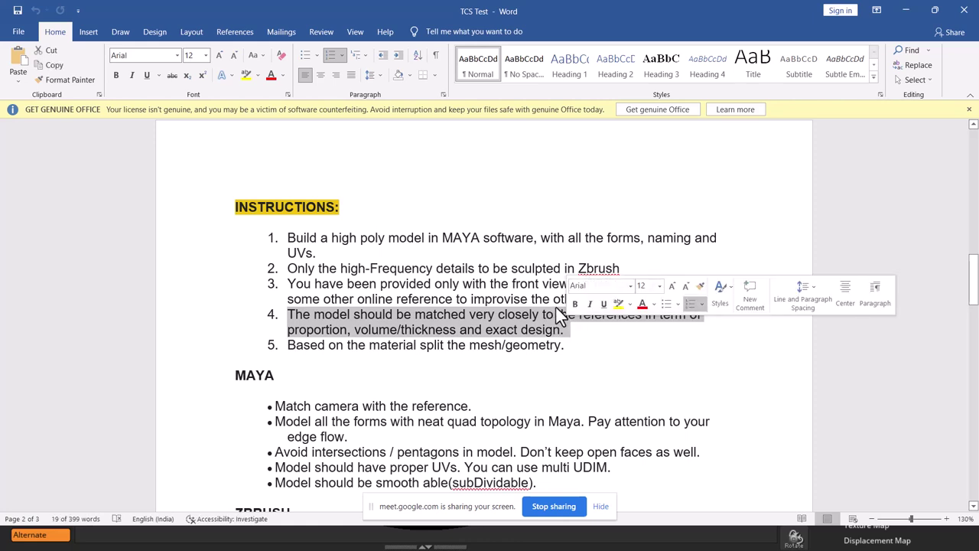
Highlight the split-by-material, match-camera and neat-quad-topology instructions, then return to Maya
{"action": "scroll", "coordinate": [420, 310], "scroll_direction": "down", "scroll_amount": 2}
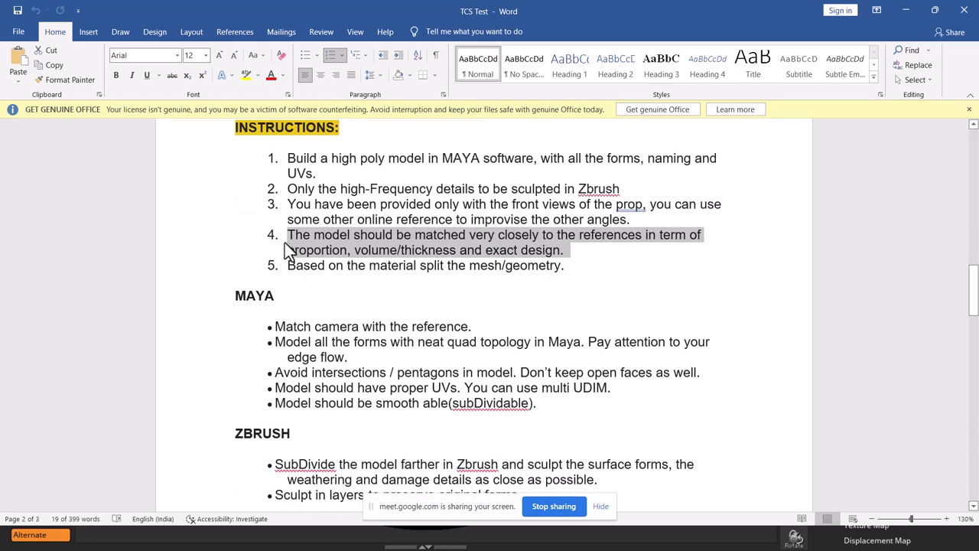
{"action": "left_click_drag", "start_coordinate": [284, 267], "coordinate": [563, 269]}
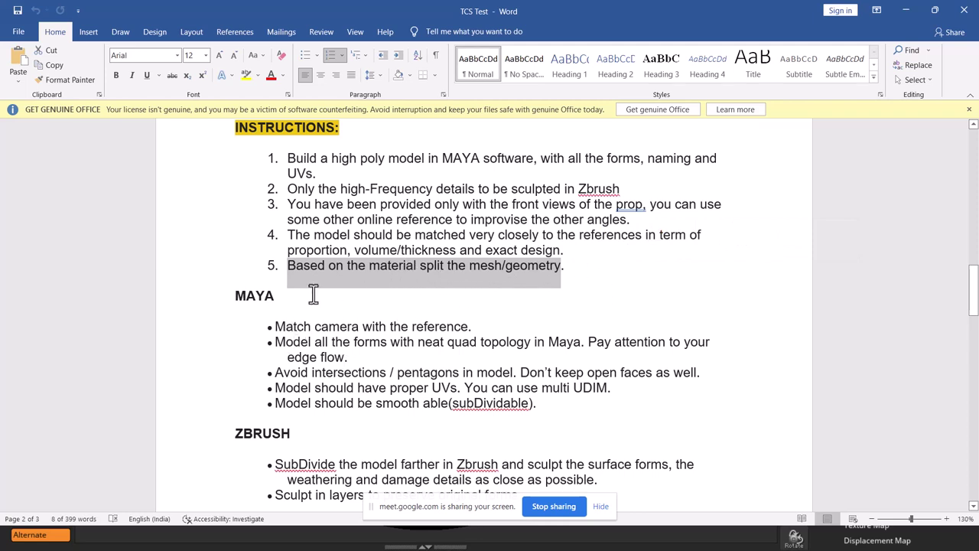
{"action": "left_click_drag", "start_coordinate": [284, 326], "coordinate": [468, 326]}
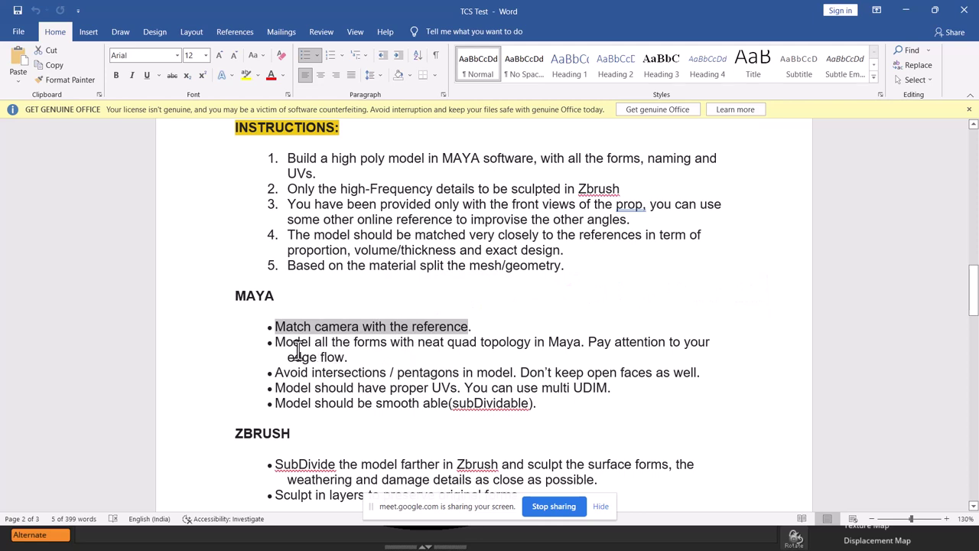
{"action": "left_click_drag", "start_coordinate": [277, 342], "coordinate": [566, 342]}
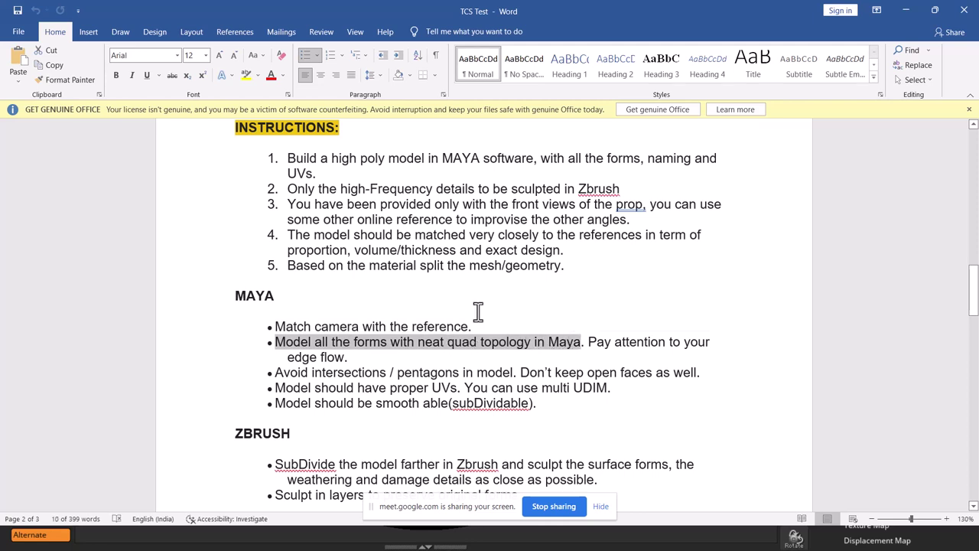
{"action": "key", "text": "alt+Tab"}
Select a single face on the axe handle in face selection mode
{"action": "left_click", "coordinate": [386, 156]}
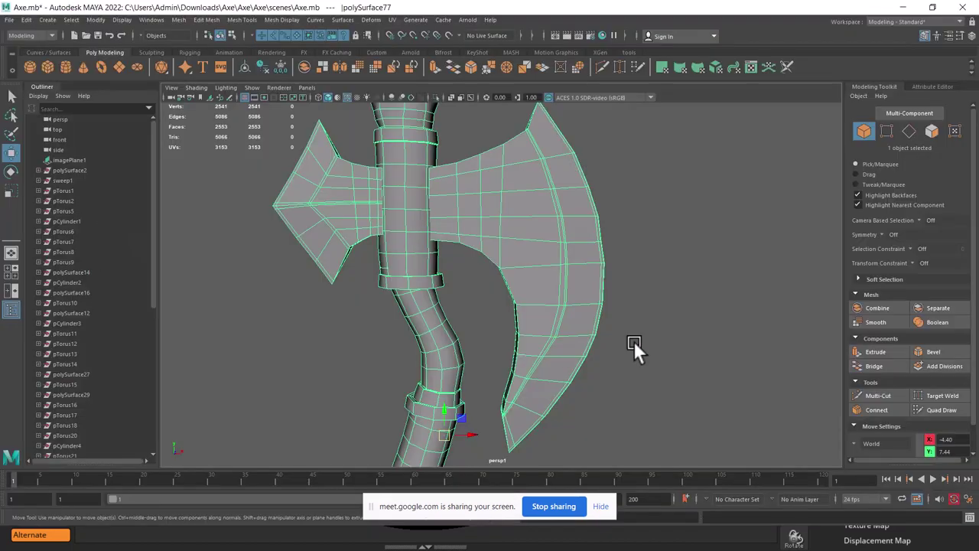
{"action": "mouse_move", "coordinate": [633, 341]}
{"action": "left_mouse_down", "text": "alt"}
{"action": "mouse_move", "coordinate": [700, 334]}
{"action": "mouse_move", "coordinate": [626, 232]}
{"action": "mouse_move", "coordinate": [455, 294]}
{"action": "mouse_move", "coordinate": [458, 265]}
{"action": "left_mouse_up", "text": "alt"}
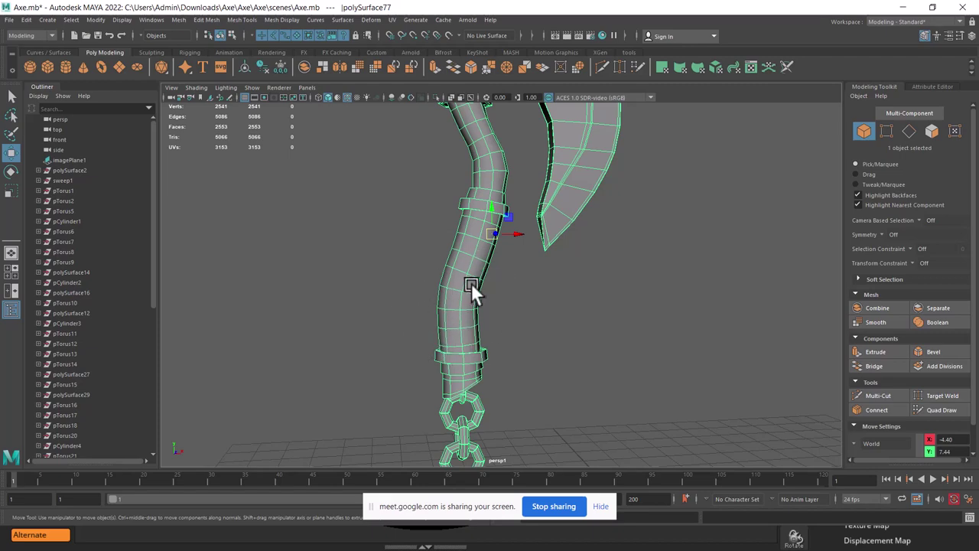
{"action": "key", "text": "alt+Tab"}
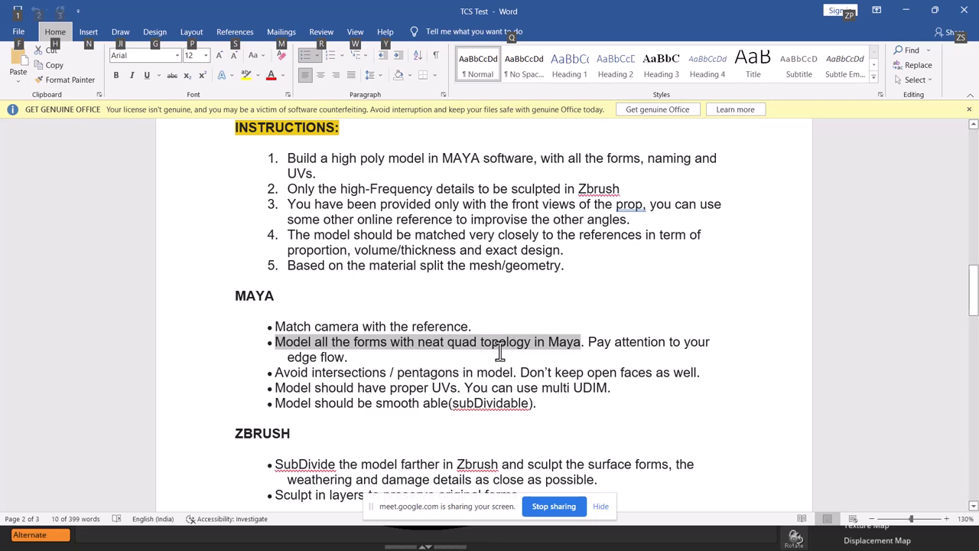
{"action": "key", "text": "alt+Tab"}
{"action": "scroll", "coordinate": [531, 299], "scroll_direction": "up", "scroll_amount": 1}
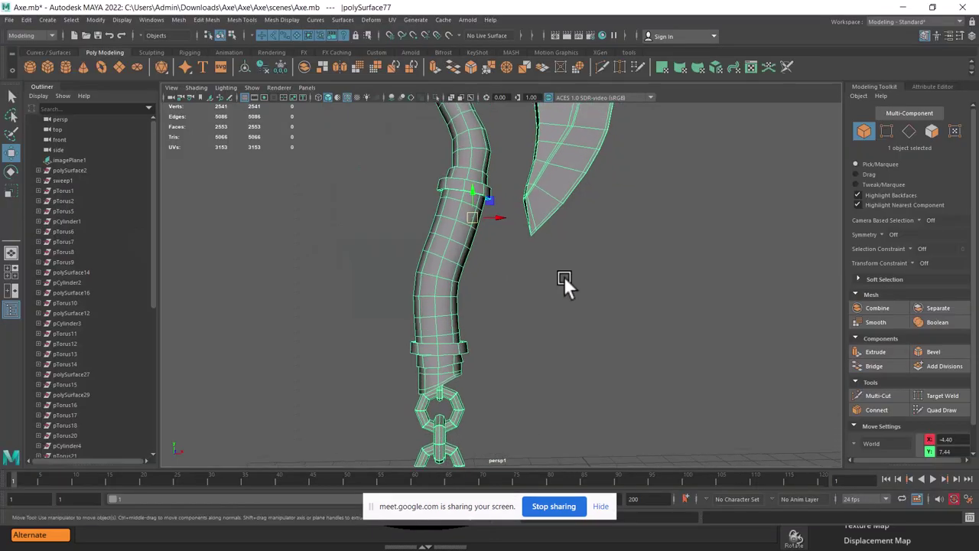
{"action": "scroll", "coordinate": [564, 276], "scroll_direction": "up", "scroll_amount": 3}
{"action": "right_click_drag", "start_coordinate": [499, 211], "coordinate": [498, 240]}
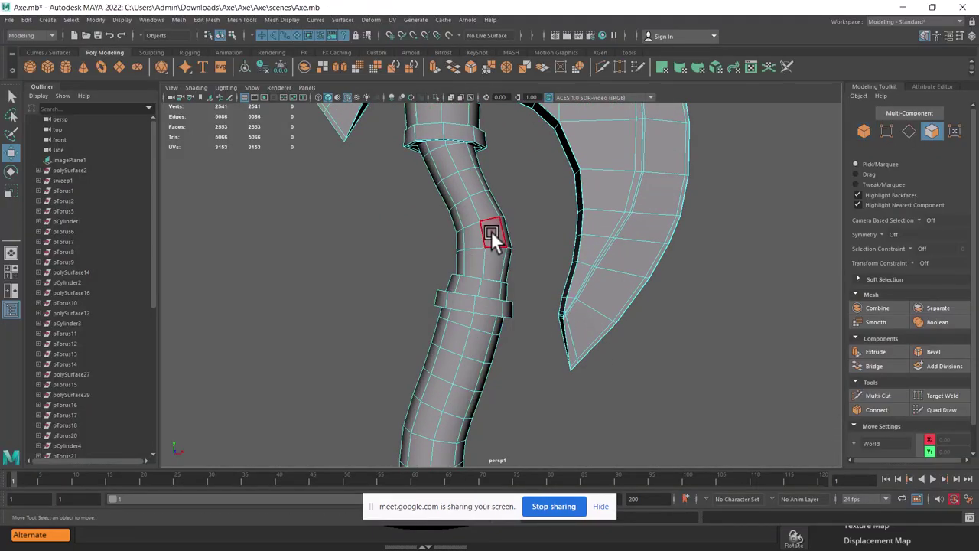
{"action": "left_click", "coordinate": [492, 233]}
Return the axe to Object Mode and activate the Multi-Cut tool
{"action": "left_click_drag", "start_coordinate": [454, 299], "coordinate": [496, 203], "text": "alt"}
{"action": "scroll", "coordinate": [496, 202], "scroll_direction": "up", "scroll_amount": 2}
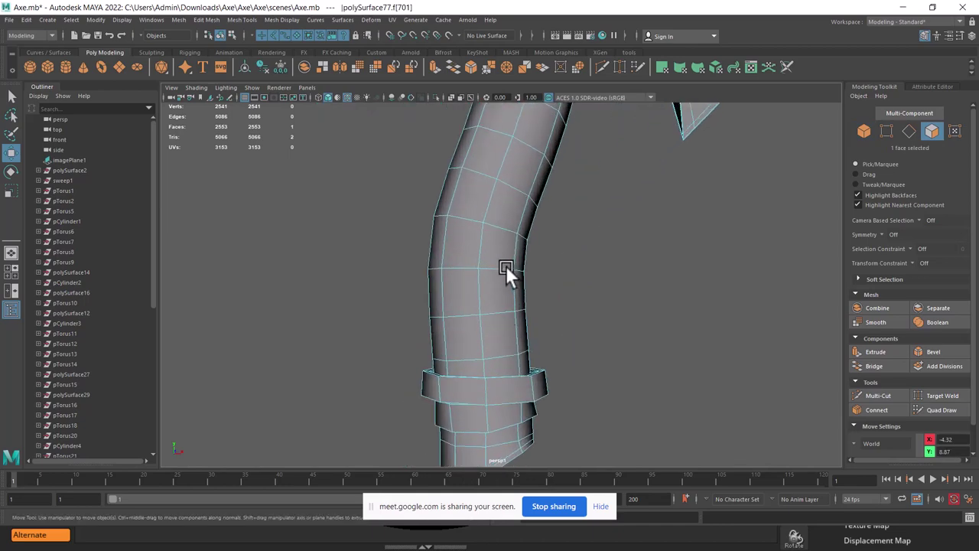
{"action": "scroll", "coordinate": [505, 265], "scroll_direction": "up", "scroll_amount": 1}
{"action": "right_click_drag", "start_coordinate": [497, 202], "coordinate": [620, 179]}
{"action": "scroll", "coordinate": [517, 185], "scroll_direction": "up", "scroll_amount": 2}
{"action": "right_click_drag", "start_coordinate": [531, 153], "coordinate": [472, 153], "text": "shift"}
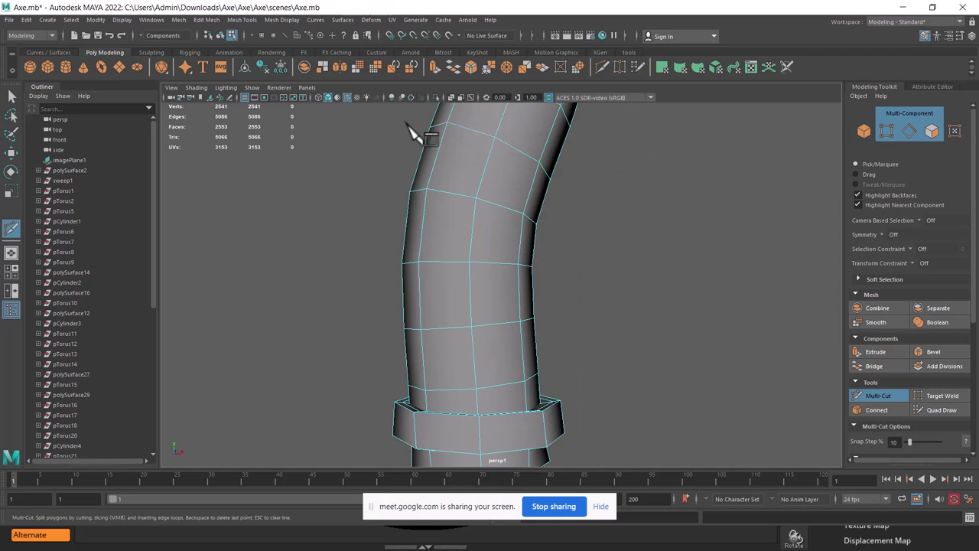
Cut a new edge across a face on the axe handle with Multi-Cut
{"action": "left_click", "coordinate": [447, 122]}
{"action": "left_click", "coordinate": [476, 198]}
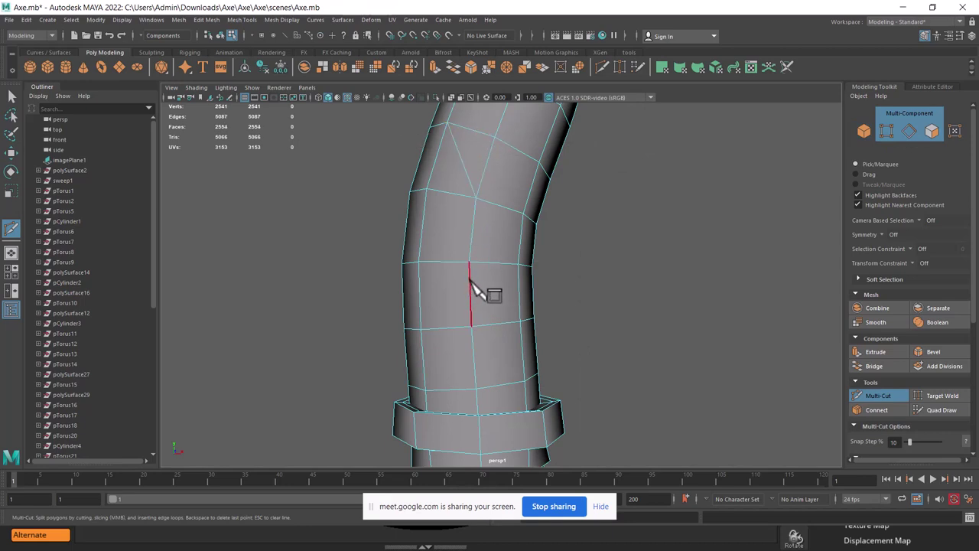
{"action": "key", "text": "w"}
{"action": "mouse_move", "coordinate": [464, 219]}
{"action": "right_mouse_down"}
{"action": "mouse_move", "coordinate": [556, 153]}
{"action": "mouse_move", "coordinate": [566, 167]}
{"action": "right_mouse_up"}
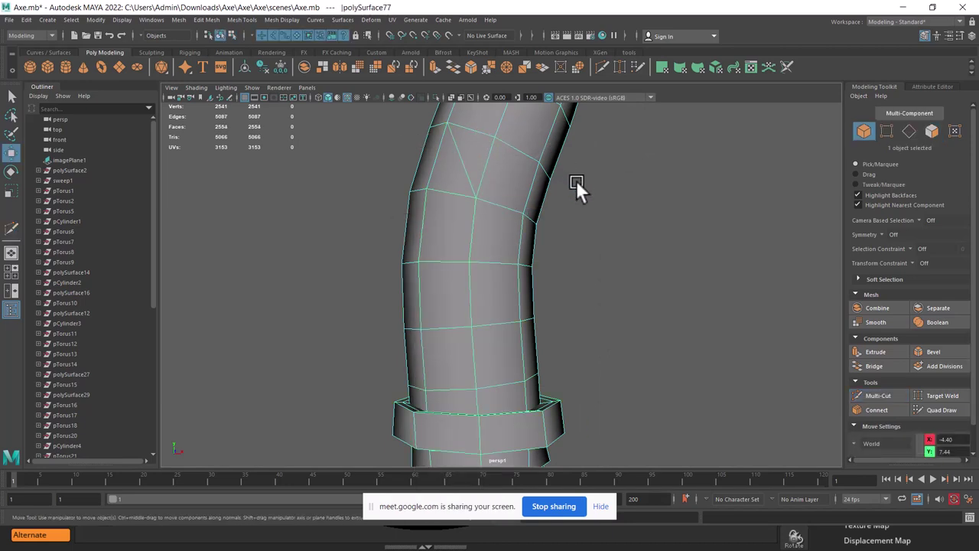
{"action": "scroll", "coordinate": [533, 270], "scroll_direction": "down", "scroll_amount": 5}
{"action": "mouse_move", "coordinate": [443, 197]}
{"action": "left_mouse_down", "text": "alt"}
{"action": "mouse_move", "coordinate": [467, 225]}
{"action": "mouse_move", "coordinate": [476, 255]}
{"action": "mouse_move", "coordinate": [459, 255]}
{"action": "mouse_move", "coordinate": [470, 270]}
{"action": "left_mouse_up", "text": "alt"}
{"action": "scroll", "coordinate": [478, 234], "scroll_direction": "down", "scroll_amount": 3}
Open the Mesh > Cleanup options window and move it beside the axe
{"action": "left_click", "coordinate": [577, 339]}
{"action": "key", "text": "ctrl+z"}
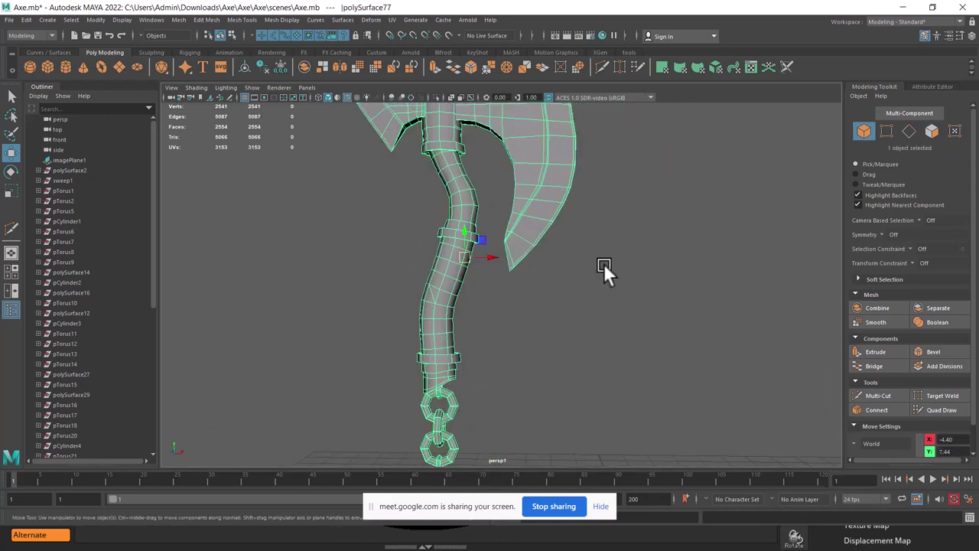
{"action": "right_click_drag", "start_coordinate": [641, 183], "coordinate": [644, 384], "text": "shift"}
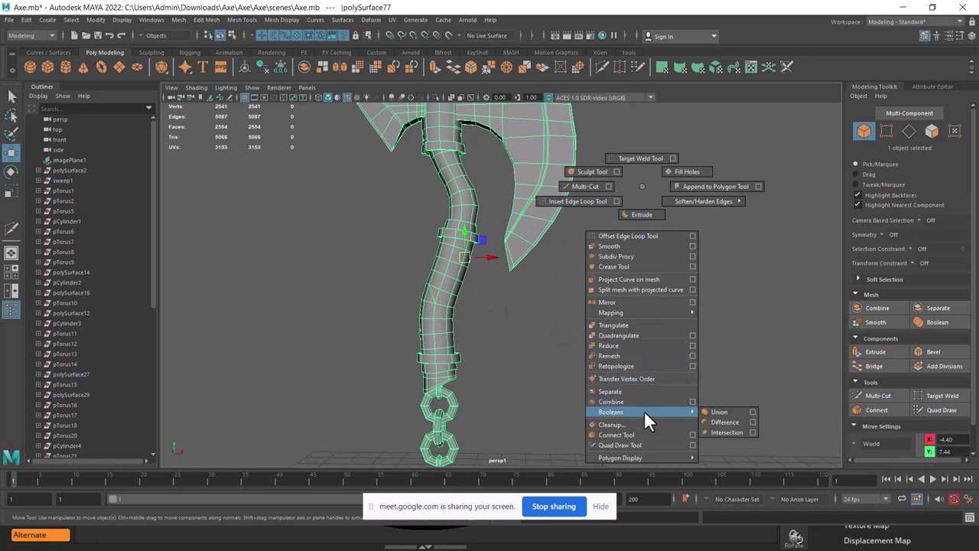
{"action": "right_click_drag", "start_coordinate": [644, 380], "coordinate": [639, 423], "text": "shift"}
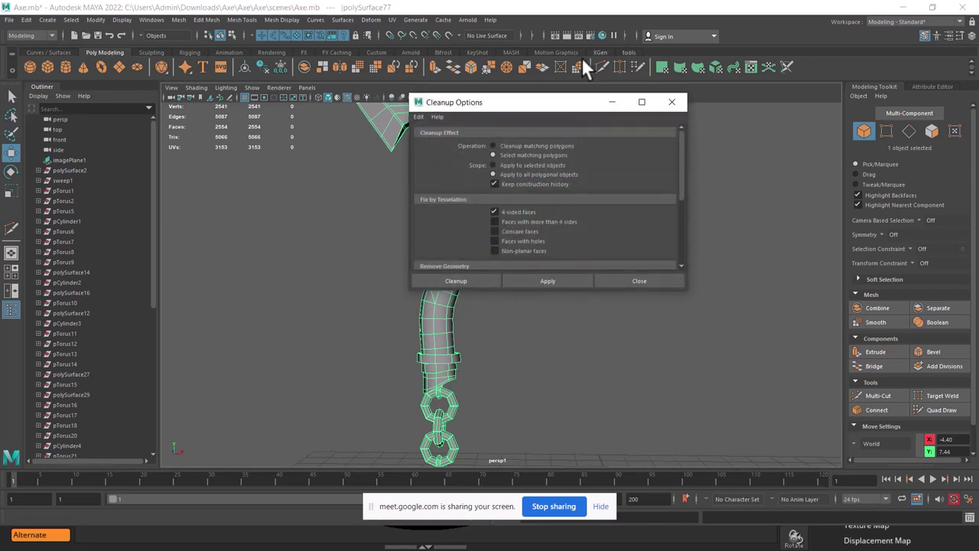
{"action": "left_click_drag", "start_coordinate": [544, 105], "coordinate": [758, 111]}
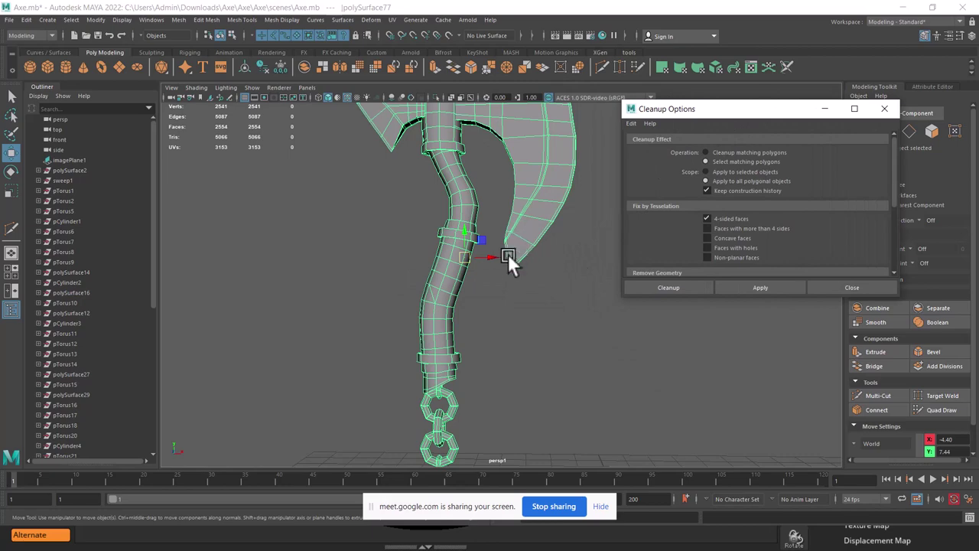
{"action": "scroll", "coordinate": [510, 263], "scroll_direction": "down", "scroll_amount": 1}
{"action": "scroll", "coordinate": [520, 308], "scroll_direction": "up", "scroll_amount": 2}
{"action": "scroll", "coordinate": [518, 323], "scroll_direction": "up", "scroll_amount": 2}
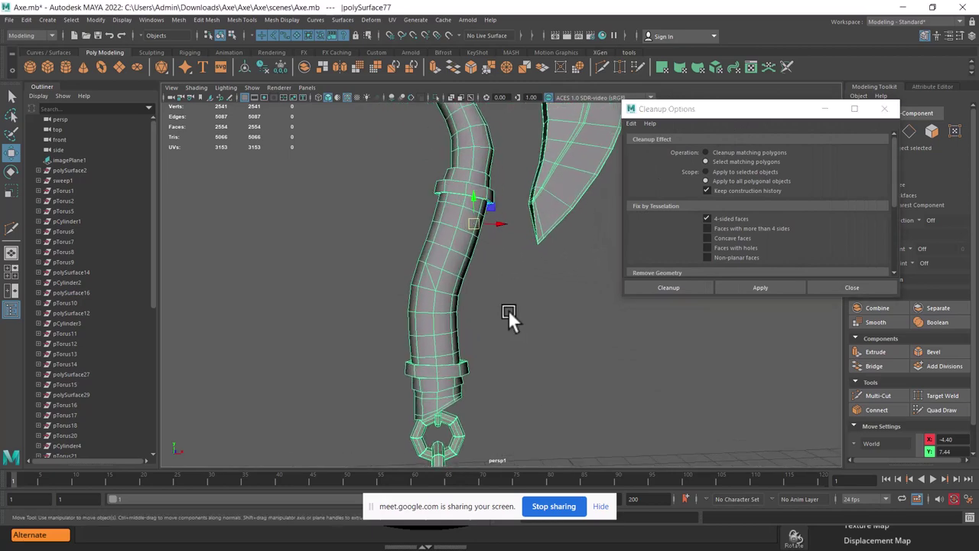
Reset Cleanup settings, then select matching 4-sided faces on all polygonal objects and apply
{"action": "left_click", "coordinate": [635, 124]}
{"action": "left_click", "coordinate": [648, 143]}
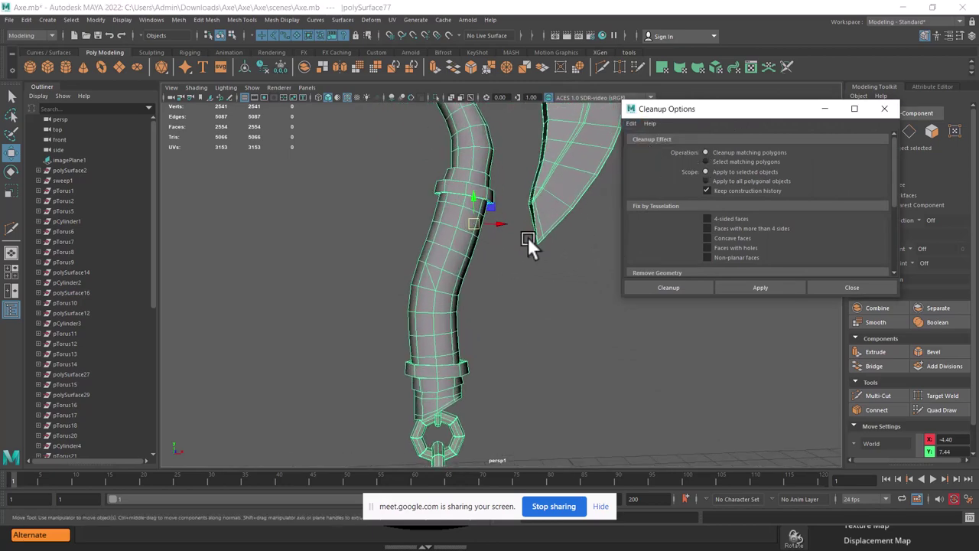
{"action": "scroll", "coordinate": [512, 234], "scroll_direction": "down", "scroll_amount": 2}
{"action": "scroll", "coordinate": [504, 234], "scroll_direction": "down", "scroll_amount": 1}
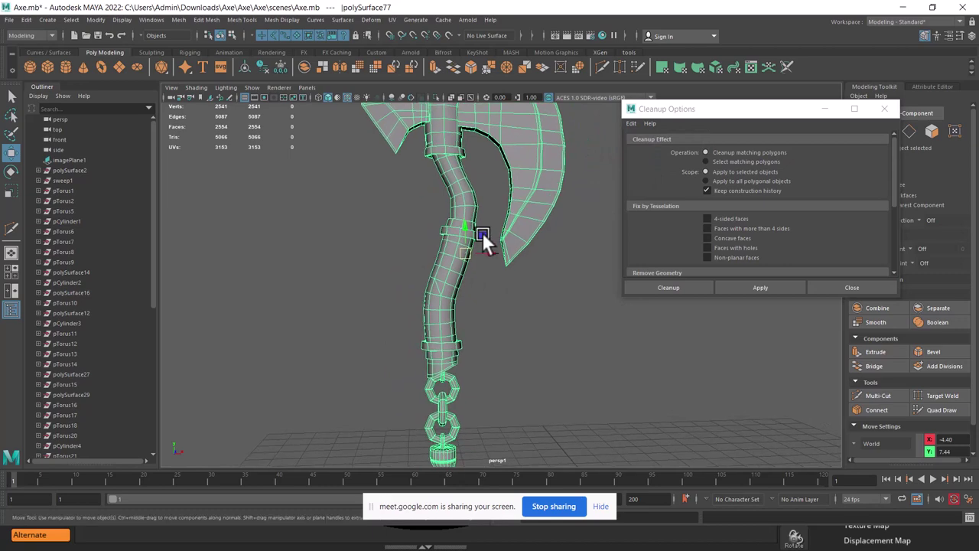
{"action": "scroll", "coordinate": [503, 237], "scroll_direction": "down", "scroll_amount": 1}
{"action": "left_click_drag", "start_coordinate": [503, 237], "coordinate": [497, 260], "text": "alt"}
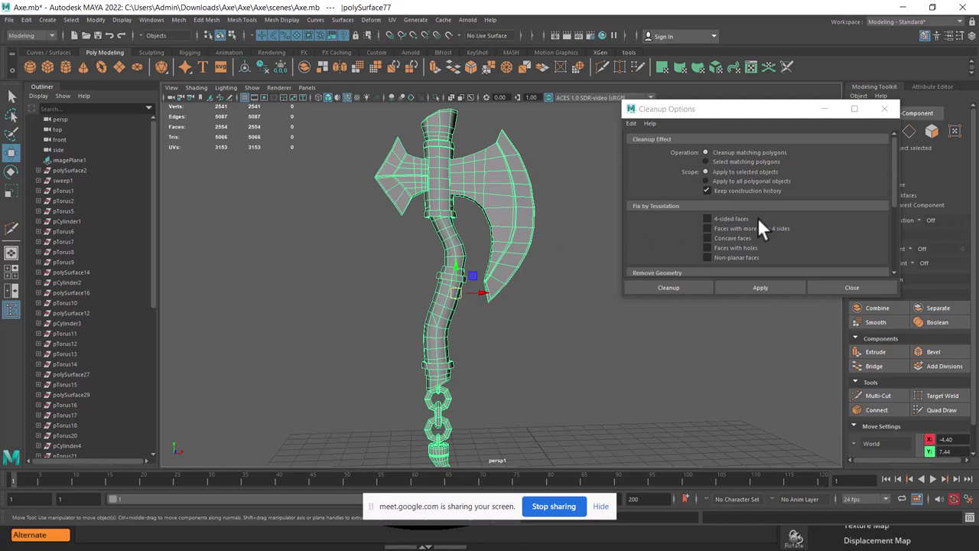
{"action": "mouse_move", "coordinate": [616, 253]}
{"action": "left_mouse_down", "text": "alt"}
{"action": "mouse_move", "coordinate": [508, 253]}
{"action": "mouse_move", "coordinate": [559, 317]}
{"action": "left_mouse_up", "text": "alt"}
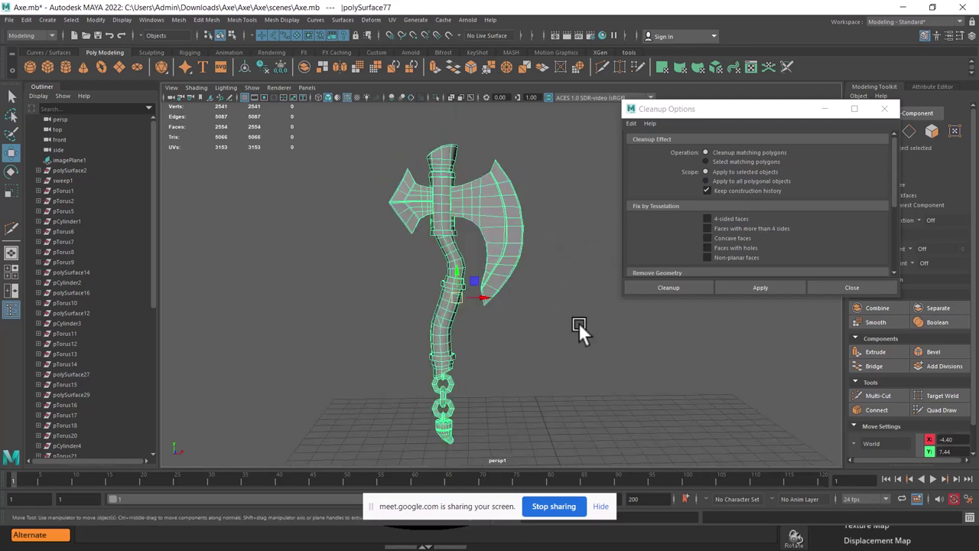
{"action": "left_click", "coordinate": [730, 219]}
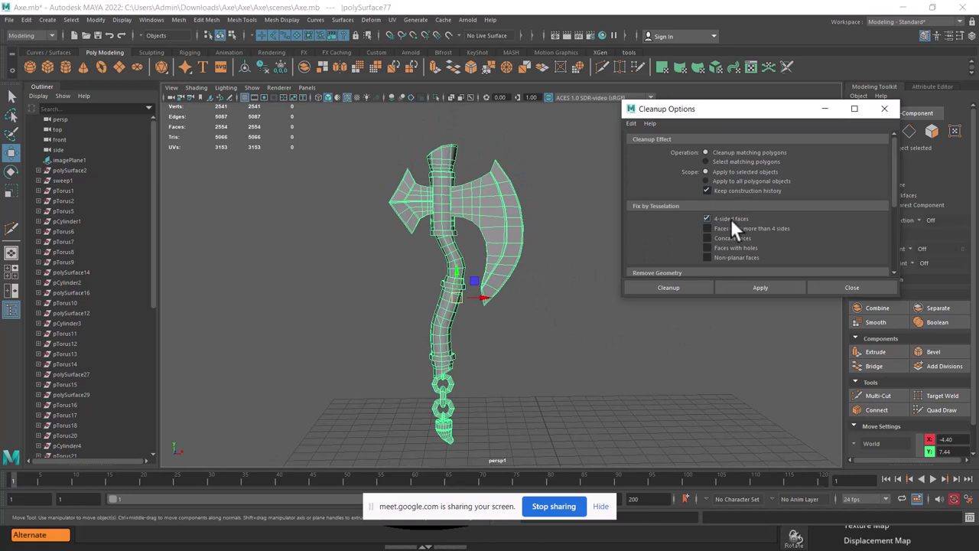
{"action": "left_click", "coordinate": [725, 161]}
{"action": "left_click", "coordinate": [726, 181]}
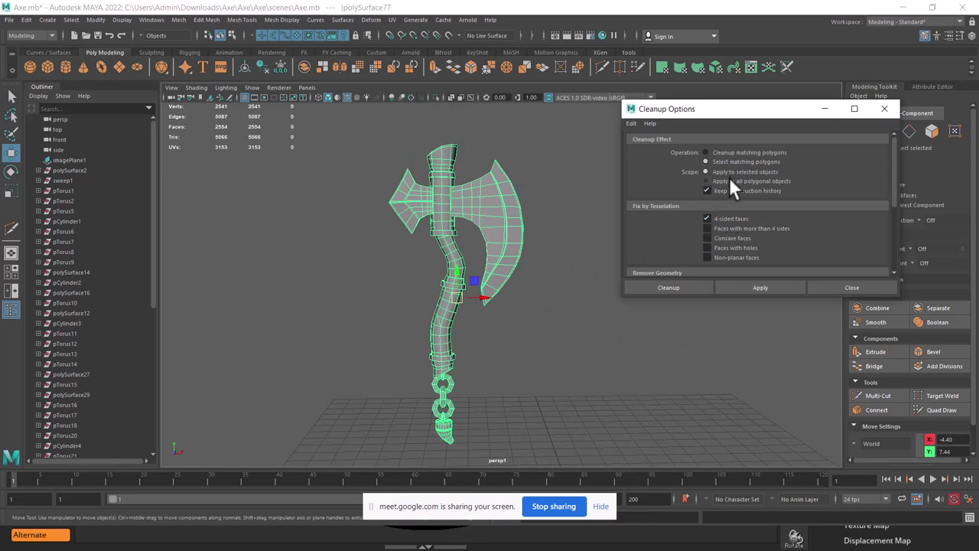
{"action": "left_click", "coordinate": [758, 287]}
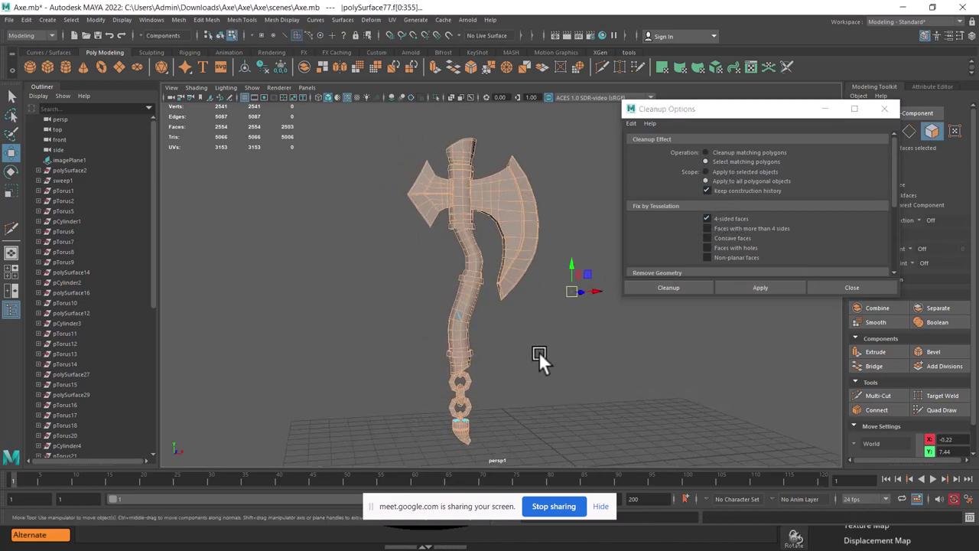
Toggle the axe between wireframe and shaded display and cycle the viewport background colour
{"action": "key", "text": "4"}
{"action": "mouse_move", "coordinate": [539, 351]}
{"action": "left_mouse_down", "text": "alt"}
{"action": "mouse_move", "coordinate": [493, 326]}
{"action": "mouse_move", "coordinate": [587, 363]}
{"action": "mouse_move", "coordinate": [442, 328]}
{"action": "mouse_move", "coordinate": [472, 357]}
{"action": "mouse_move", "coordinate": [461, 431]}
{"action": "mouse_move", "coordinate": [476, 332]}
{"action": "mouse_move", "coordinate": [450, 289]}
{"action": "mouse_move", "coordinate": [438, 304]}
{"action": "left_mouse_up", "text": "alt"}
{"action": "key", "text": "5"}
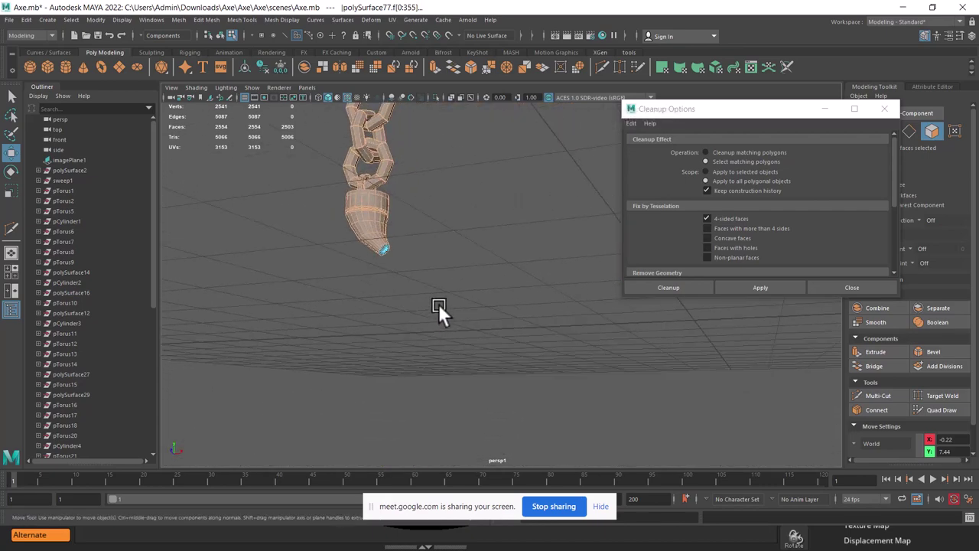
{"action": "key", "text": "4"}
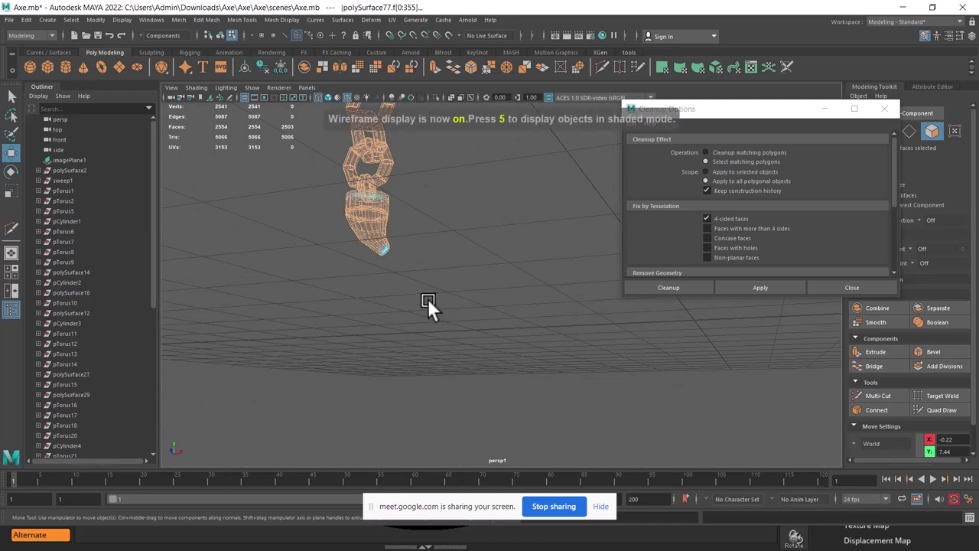
{"action": "mouse_move", "coordinate": [428, 298]}
{"action": "left_mouse_down", "text": "alt"}
{"action": "mouse_move", "coordinate": [418, 258]}
{"action": "mouse_move", "coordinate": [428, 288]}
{"action": "mouse_move", "coordinate": [480, 334]}
{"action": "mouse_move", "coordinate": [479, 322]}
{"action": "mouse_move", "coordinate": [481, 349]}
{"action": "mouse_move", "coordinate": [476, 339]}
{"action": "mouse_move", "coordinate": [512, 345]}
{"action": "mouse_move", "coordinate": [491, 372]}
{"action": "left_mouse_up", "text": "alt"}
{"action": "key", "text": "alt+b"}
{"action": "key", "text": "alt+b"}
{"action": "key", "text": "alt+b"}
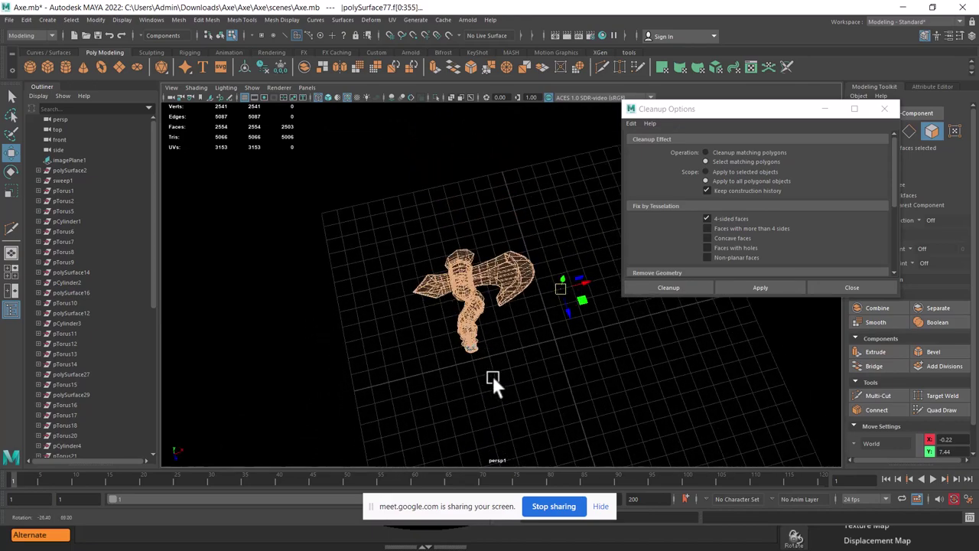
{"action": "mouse_move", "coordinate": [491, 373]}
{"action": "right_mouse_down", "text": "alt"}
{"action": "mouse_move", "coordinate": [482, 353]}
{"action": "mouse_move", "coordinate": [500, 314]}
{"action": "right_mouse_up", "text": "alt"}
{"action": "left_click_drag", "start_coordinate": [500, 315], "coordinate": [508, 337], "text": "alt"}
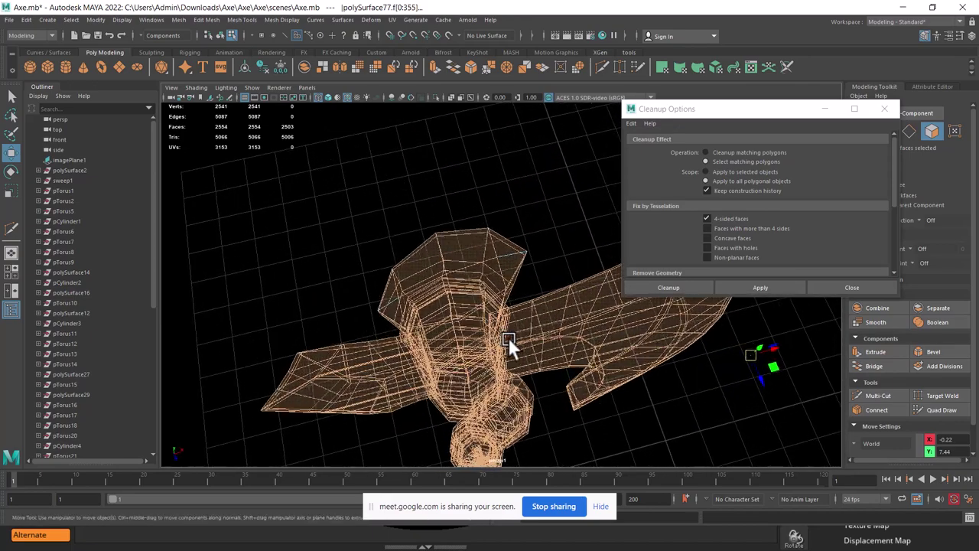
Show the axe as shaded surfaces, inspect the head, and return to the Word brief
{"action": "key", "text": "6"}
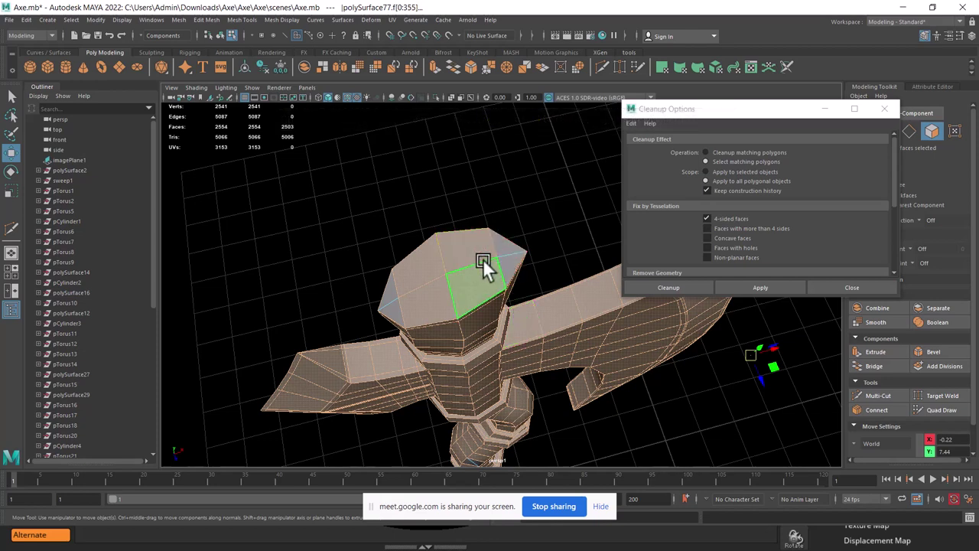
{"action": "scroll", "coordinate": [482, 258], "scroll_direction": "up", "scroll_amount": 2}
{"action": "scroll", "coordinate": [472, 269], "scroll_direction": "up", "scroll_amount": 4}
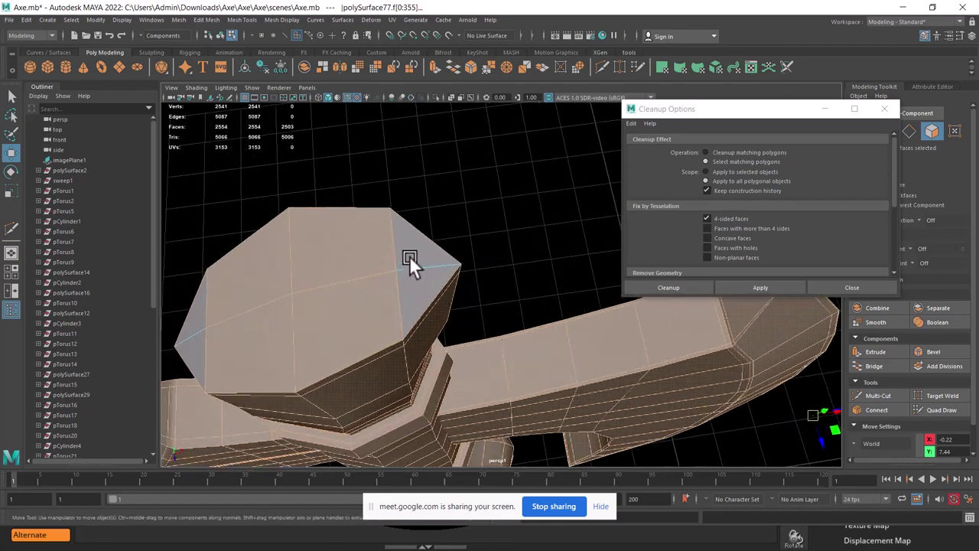
{"action": "left_click_drag", "start_coordinate": [434, 242], "coordinate": [397, 286], "text": "alt"}
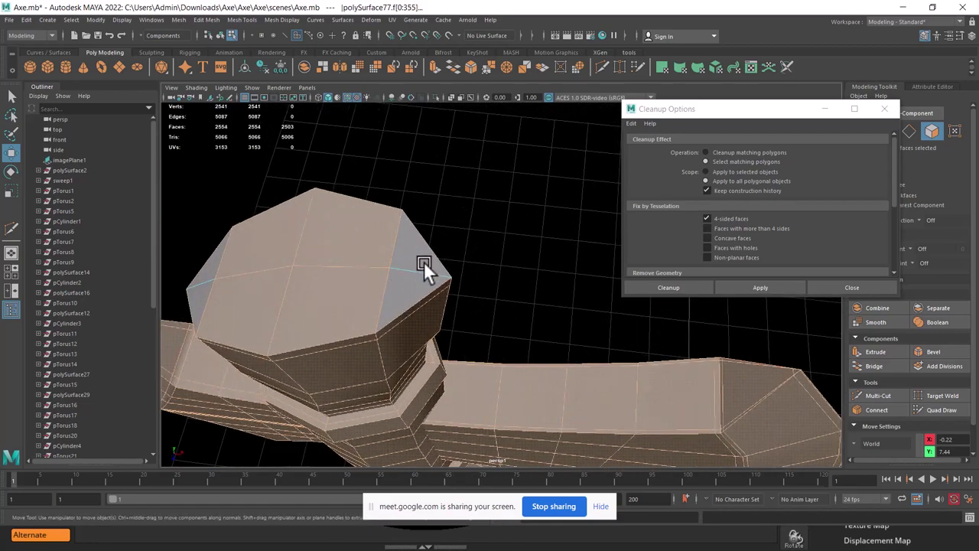
{"action": "scroll", "coordinate": [416, 260], "scroll_direction": "down", "scroll_amount": 3}
{"action": "left_click_drag", "start_coordinate": [466, 287], "coordinate": [424, 331], "text": "alt"}
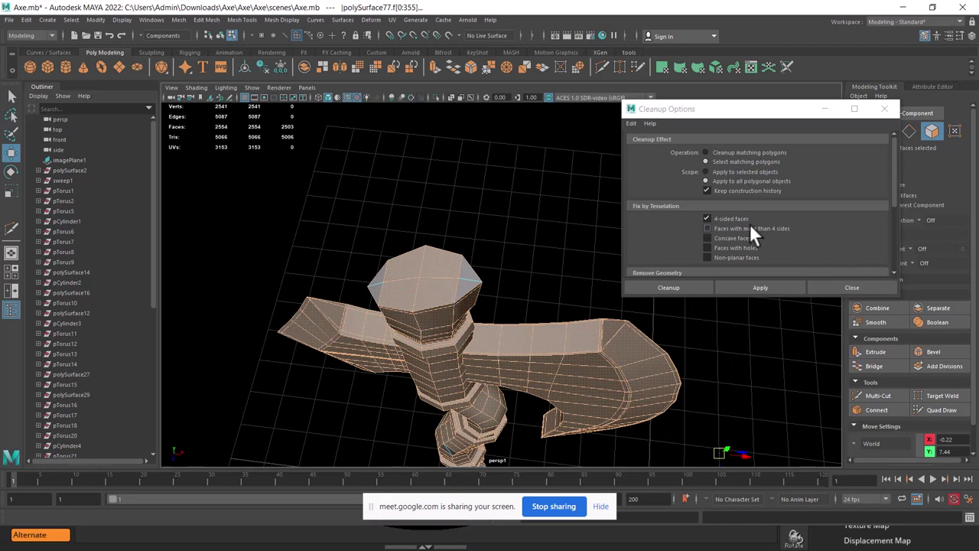
{"action": "key", "text": "alt+Tab"}
Highlight 'with neat quad topology', 'attention' and 'edge flow' in the MAYA bullets, then return to Maya
{"action": "left_click", "coordinate": [410, 163]}
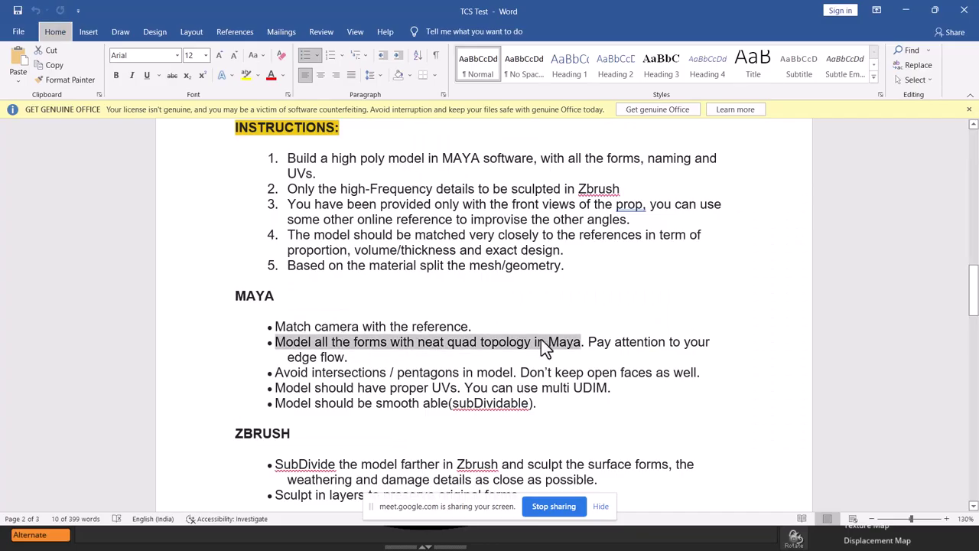
{"action": "key", "text": "alt"}
{"action": "left_click_drag", "start_coordinate": [397, 341], "coordinate": [505, 340]}
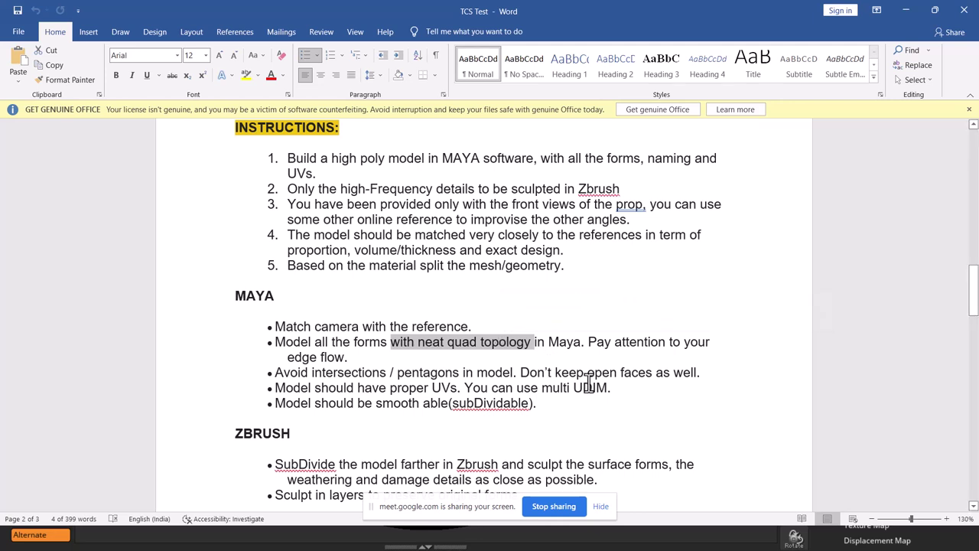
{"action": "double_click", "coordinate": [662, 342]}
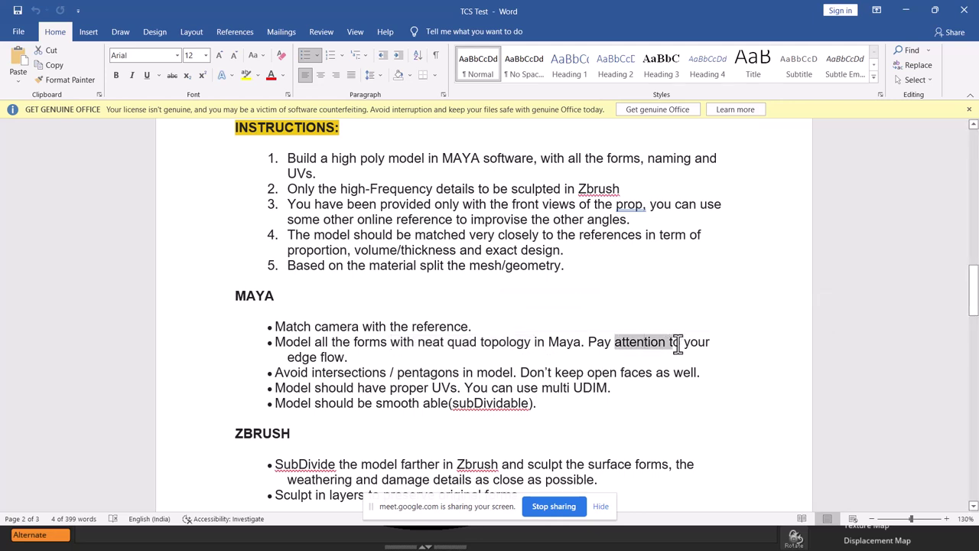
{"action": "left_click_drag", "start_coordinate": [287, 358], "coordinate": [334, 357]}
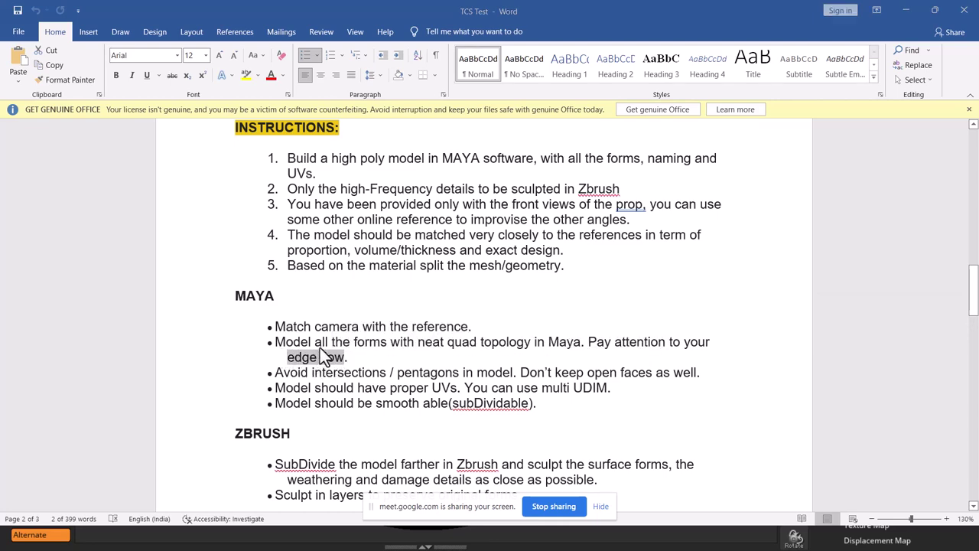
{"action": "key", "text": "alt+Tab"}
{"action": "left_click_drag", "start_coordinate": [495, 259], "coordinate": [459, 325], "text": "alt"}
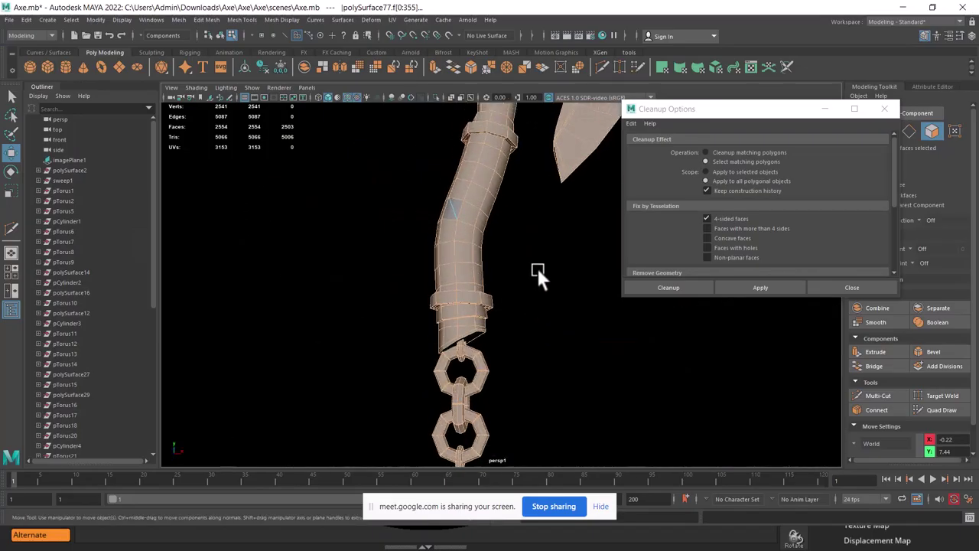
Switch the axe to Object Mode and zoom in squarely on the axe head
{"action": "right_click_drag", "start_coordinate": [474, 249], "coordinate": [520, 225]}
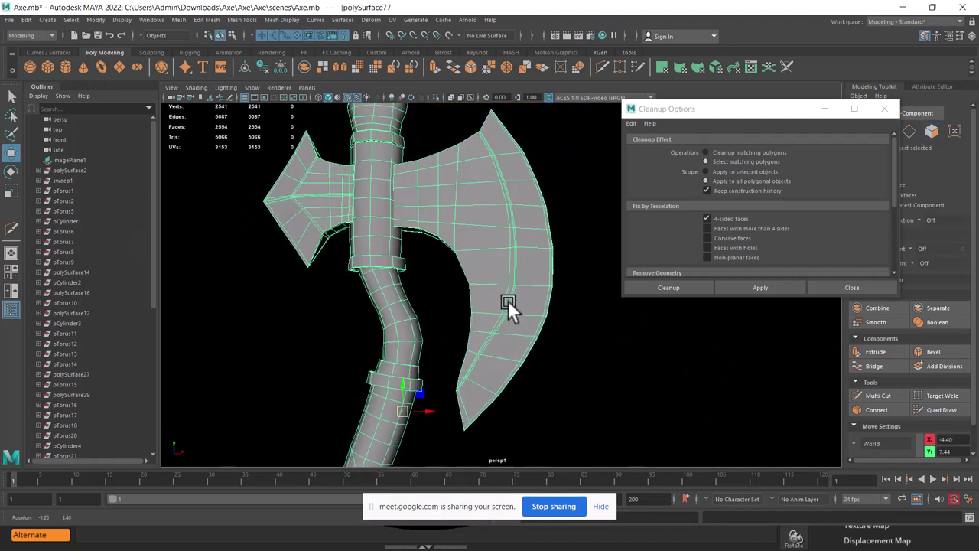
{"action": "left_click_drag", "start_coordinate": [461, 178], "coordinate": [437, 209], "text": "alt"}
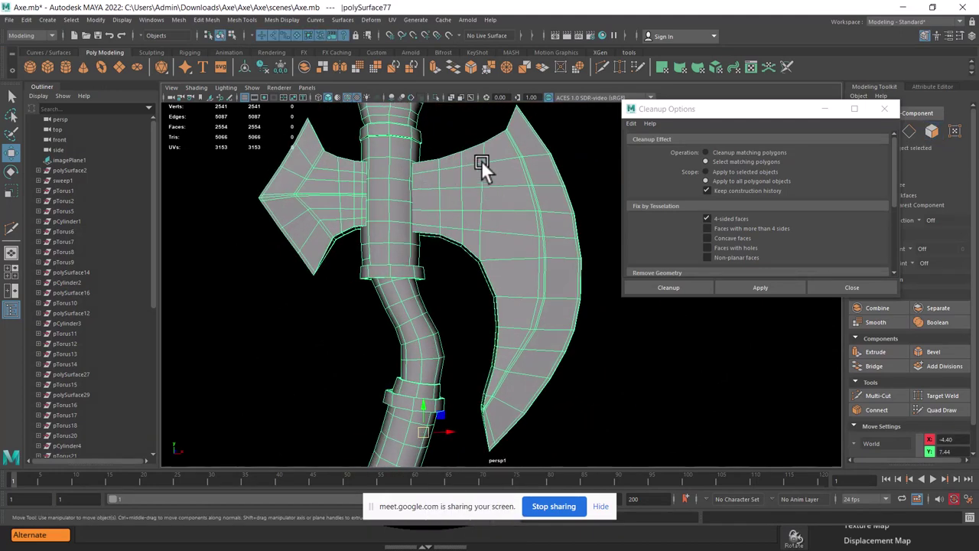
{"action": "scroll", "coordinate": [515, 312], "scroll_direction": "up", "scroll_amount": 2}
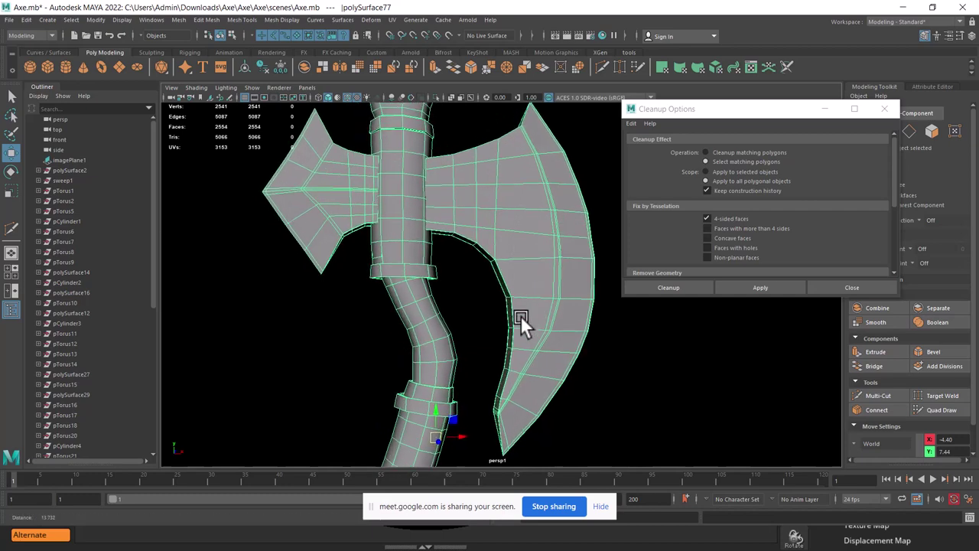
{"action": "scroll", "coordinate": [495, 351], "scroll_direction": "up", "scroll_amount": 2}
{"action": "left_click_drag", "start_coordinate": [496, 351], "coordinate": [463, 290], "text": "alt"}
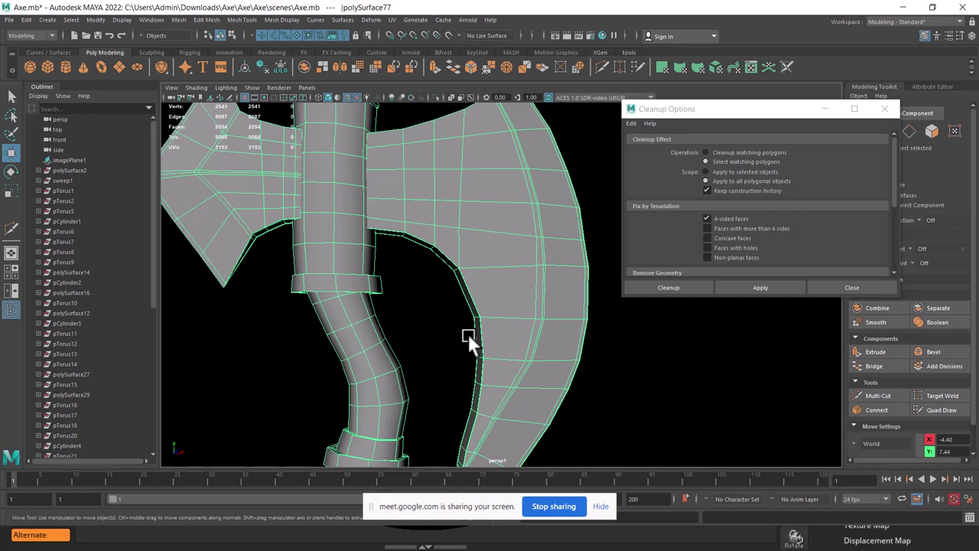
Launch Chrome and open a 3D tutorial channel's VIDEOS page on YouTube
{"action": "key", "text": "super"}
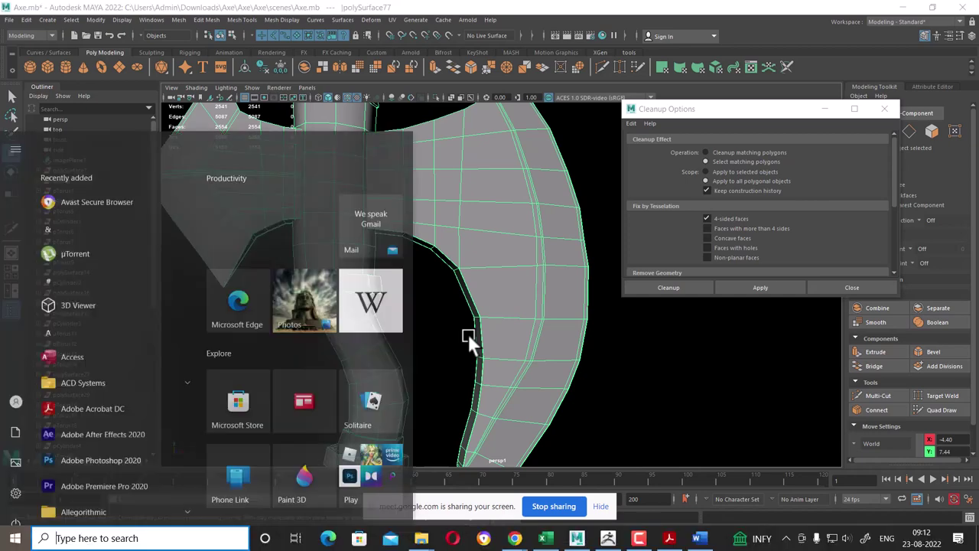
{"action": "type", "text": "ch"}
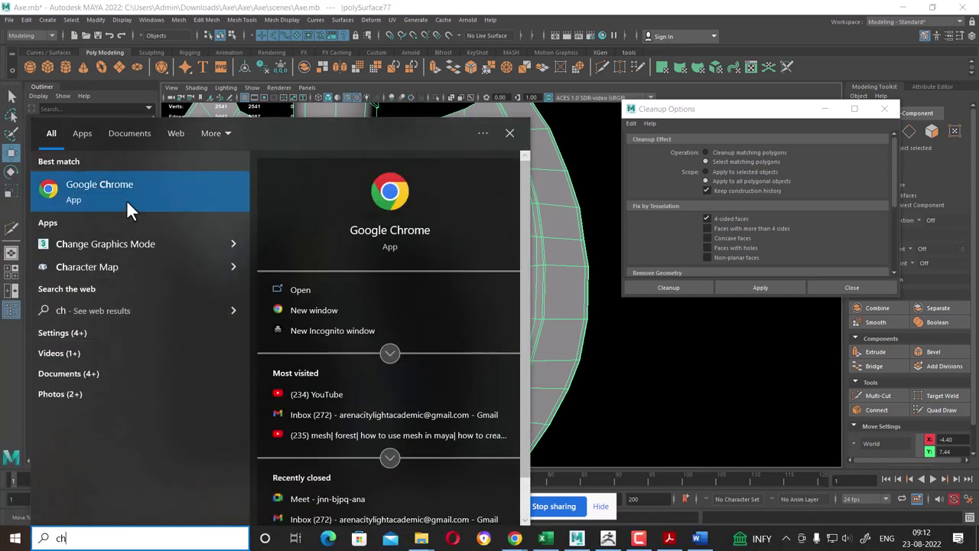
{"action": "left_click", "coordinate": [126, 199]}
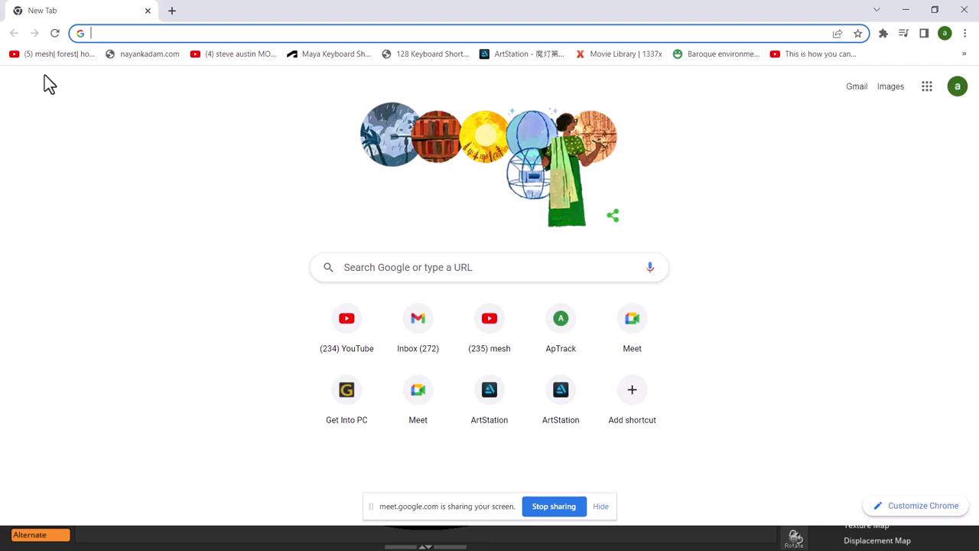
{"action": "left_click", "coordinate": [44, 55]}
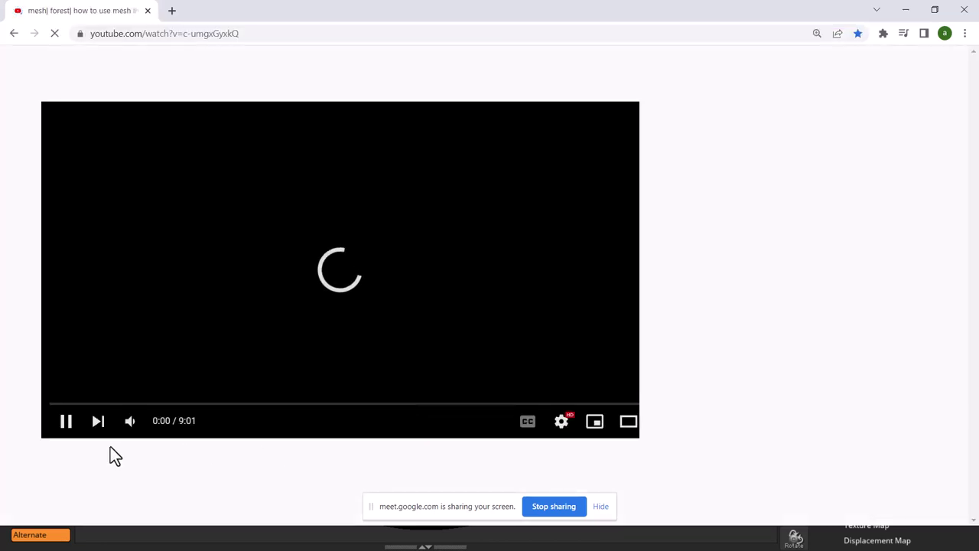
{"action": "scroll", "coordinate": [175, 367], "scroll_direction": "down", "scroll_amount": 3}
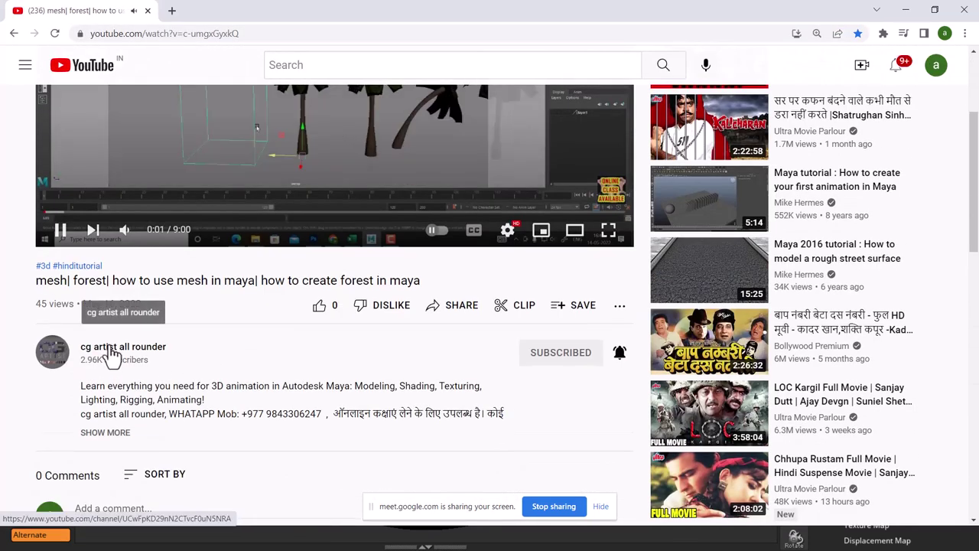
{"action": "left_click", "coordinate": [111, 353]}
{"action": "left_click", "coordinate": [317, 320]}
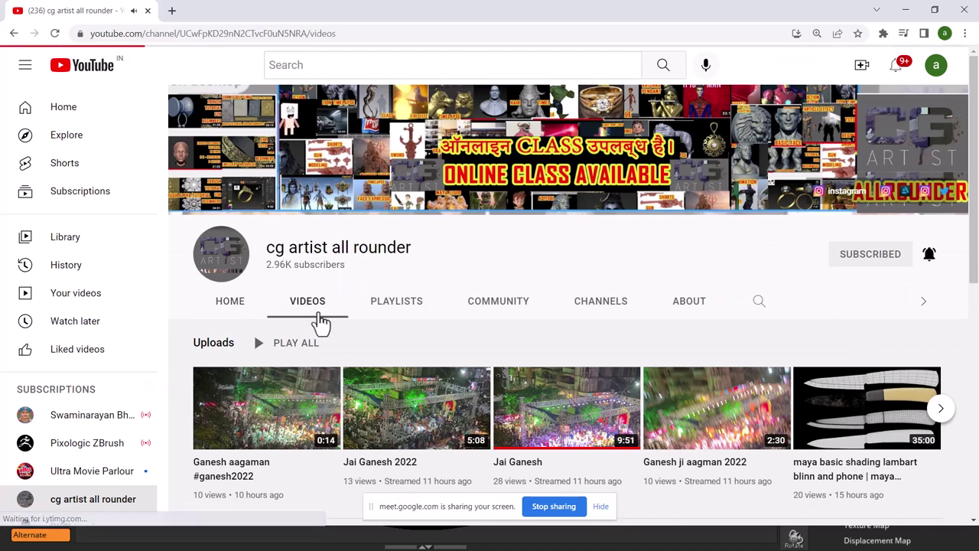
Scroll through the channel's uploaded videos, then bring Maya back to the front
{"action": "scroll", "coordinate": [809, 382], "scroll_direction": "down", "scroll_amount": 2}
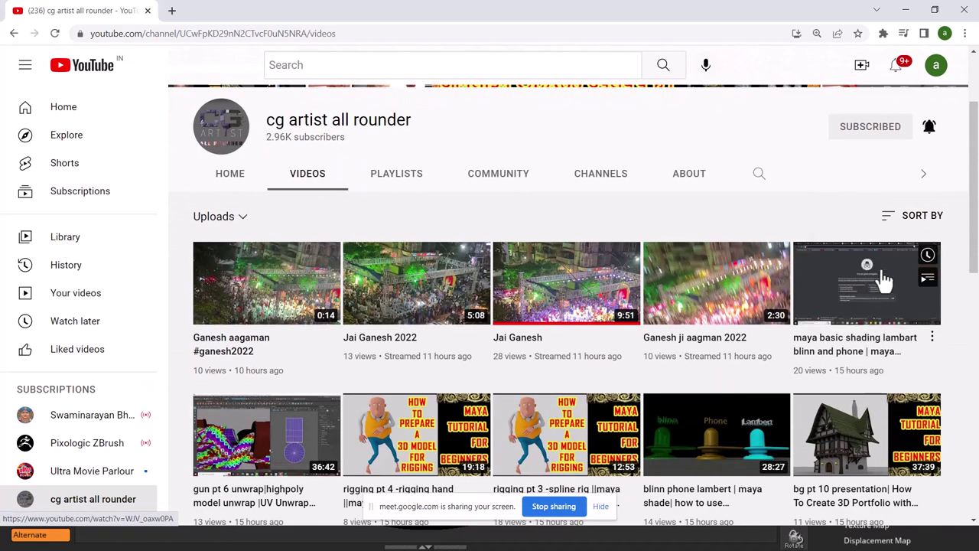
{"action": "scroll", "coordinate": [505, 352], "scroll_direction": "down", "scroll_amount": 3}
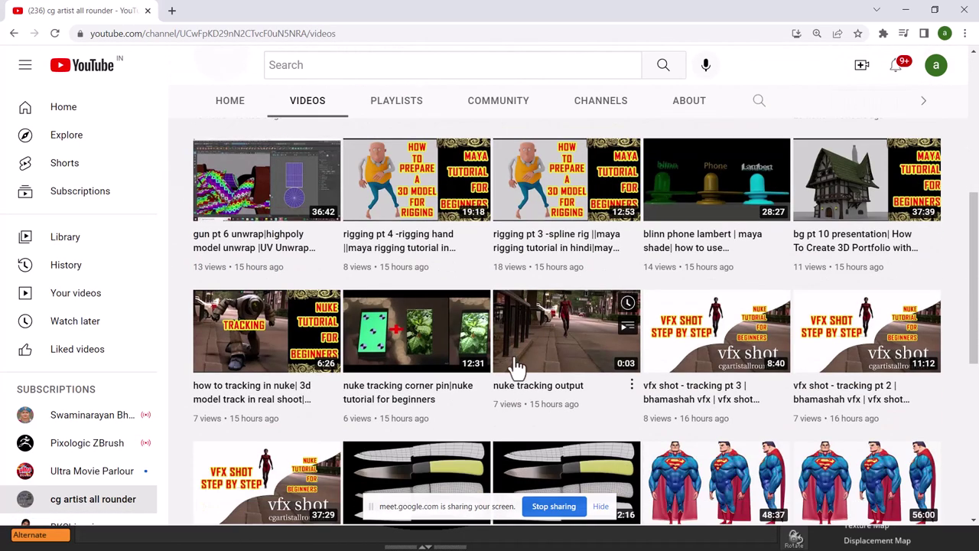
{"action": "scroll", "coordinate": [516, 368], "scroll_direction": "down", "scroll_amount": 2}
{"action": "scroll", "coordinate": [572, 410], "scroll_direction": "up", "scroll_amount": 1, "text": "ctrl"}
{"action": "scroll", "coordinate": [614, 419], "scroll_direction": "down", "scroll_amount": 1}
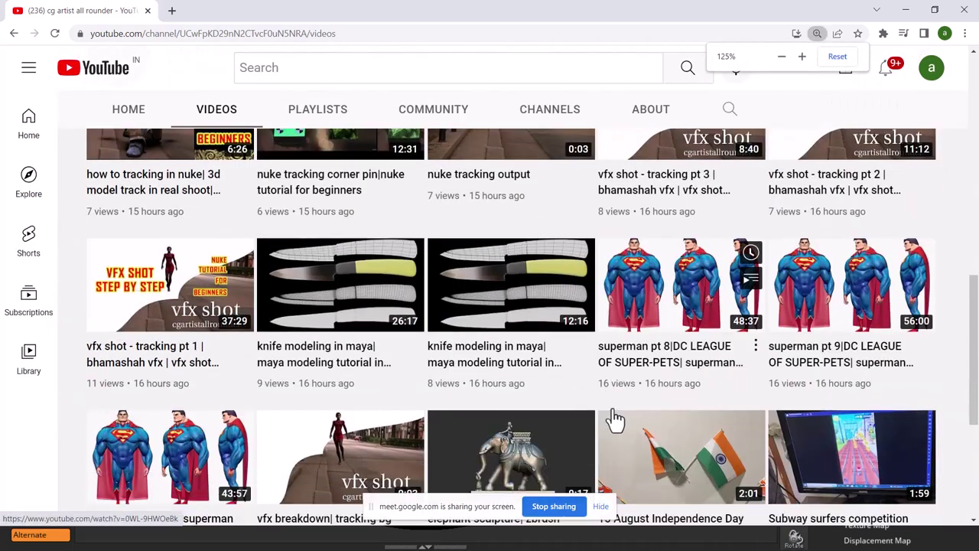
{"action": "scroll", "coordinate": [614, 418], "scroll_direction": "down", "scroll_amount": 3}
{"action": "scroll", "coordinate": [616, 417], "scroll_direction": "up", "scroll_amount": 4}
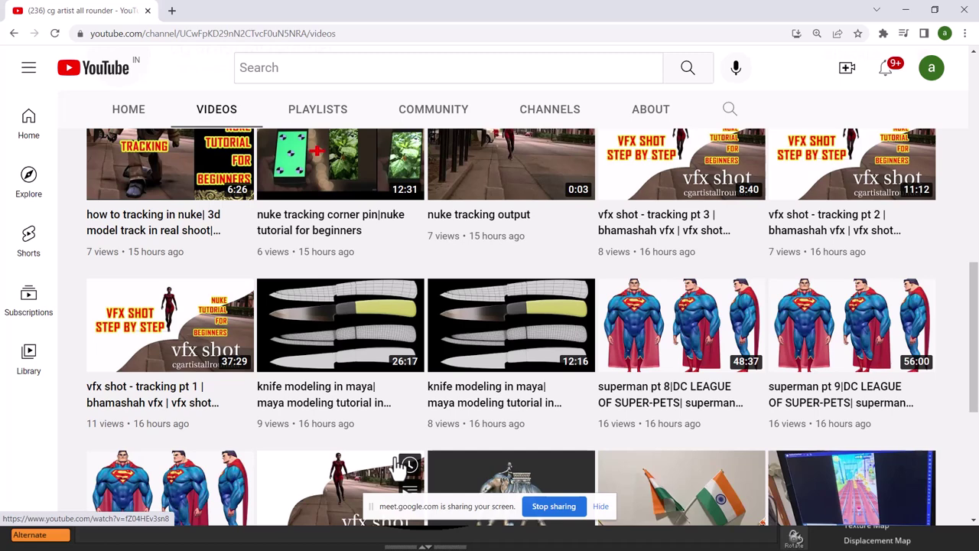
{"action": "scroll", "coordinate": [498, 346], "scroll_direction": "down", "scroll_amount": 1}
{"action": "scroll", "coordinate": [489, 352], "scroll_direction": "down", "scroll_amount": 3}
{"action": "scroll", "coordinate": [477, 357], "scroll_direction": "down", "scroll_amount": 3}
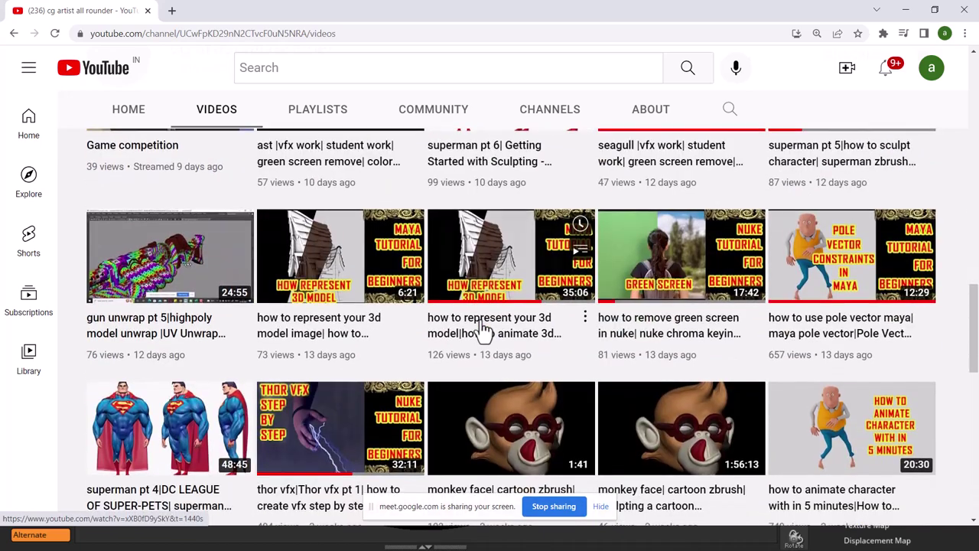
{"action": "scroll", "coordinate": [477, 357], "scroll_direction": "down", "scroll_amount": 4}
{"action": "scroll", "coordinate": [477, 357], "scroll_direction": "down", "scroll_amount": 3}
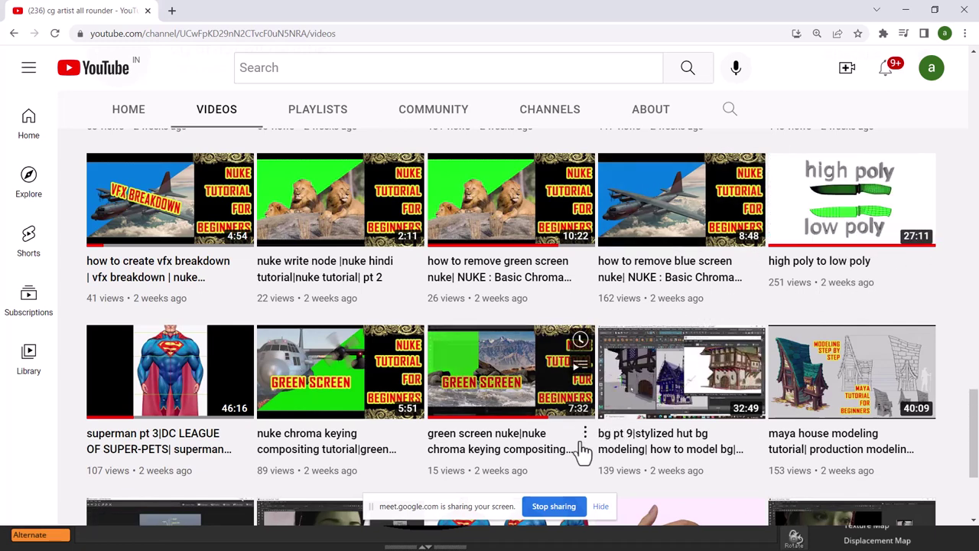
{"action": "mouse_move", "coordinate": [681, 199]}
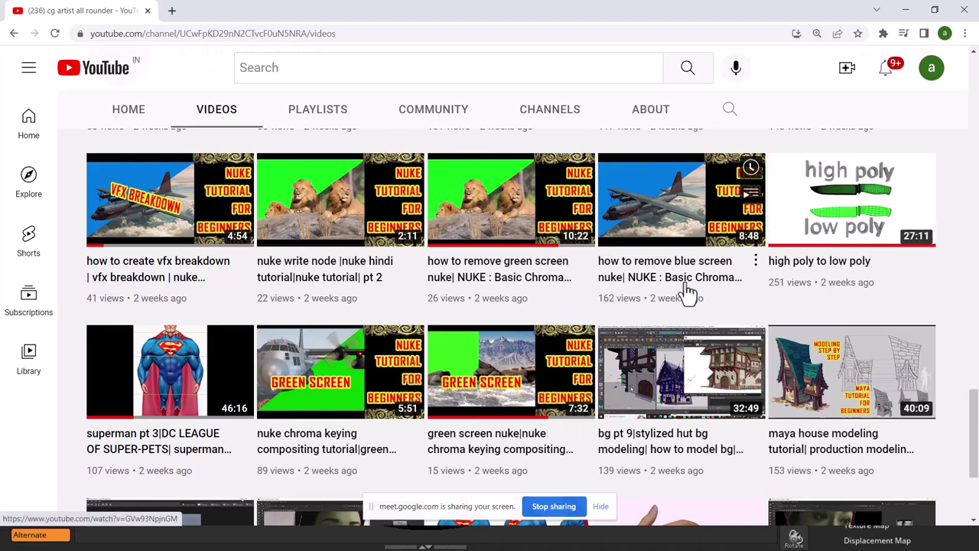
{"action": "scroll", "coordinate": [684, 230], "scroll_direction": "up", "scroll_amount": 3}
{"action": "scroll", "coordinate": [657, 329], "scroll_direction": "up", "scroll_amount": 5}
{"action": "scroll", "coordinate": [509, 416], "scroll_direction": "up", "scroll_amount": 3}
{"action": "scroll", "coordinate": [509, 416], "scroll_direction": "up", "scroll_amount": 2}
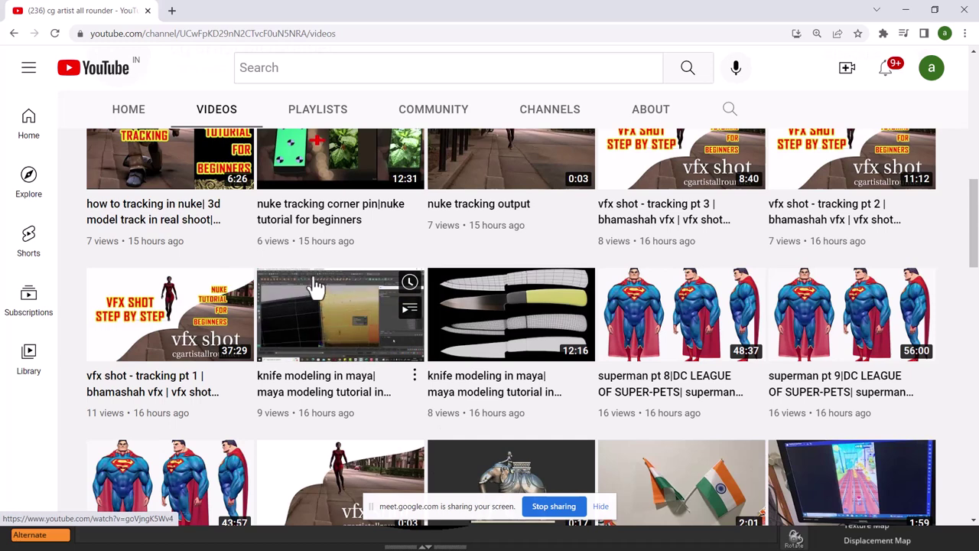
{"action": "mouse_move", "coordinate": [511, 313]}
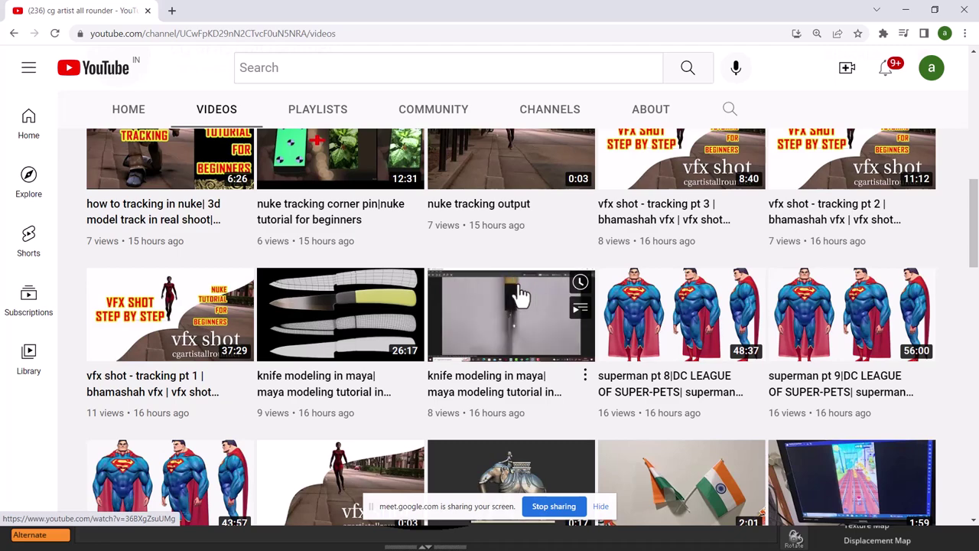
{"action": "key", "text": "alt+Tab"}
{"action": "left_click", "coordinate": [435, 161]}
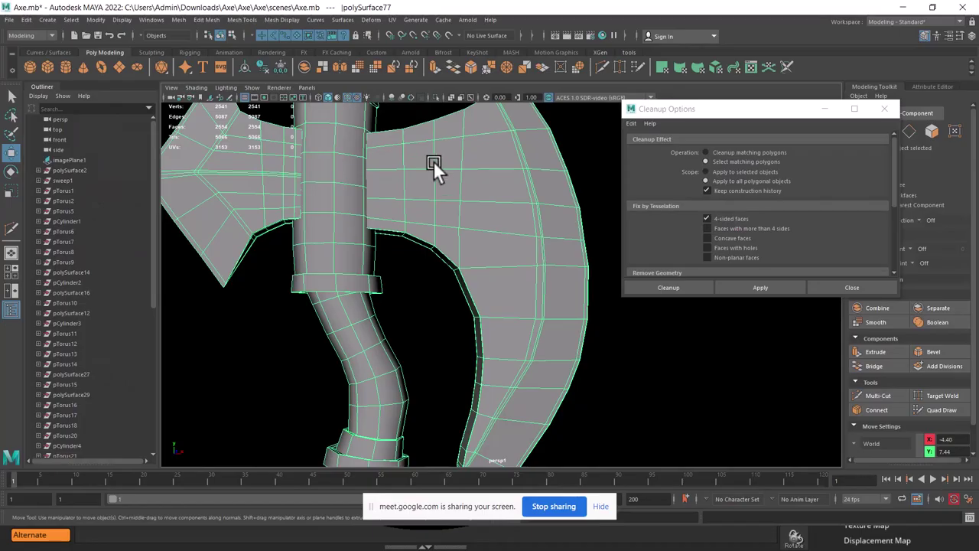
Orbit and zoom around the axe to inspect its head, handle and chain
{"action": "scroll", "coordinate": [497, 237], "scroll_direction": "down", "scroll_amount": 3}
{"action": "scroll", "coordinate": [494, 240], "scroll_direction": "down", "scroll_amount": 2}
{"action": "mouse_move", "coordinate": [494, 240]}
{"action": "middle_mouse_down", "text": "alt"}
{"action": "mouse_move", "coordinate": [511, 106]}
{"action": "mouse_move", "coordinate": [481, 239]}
{"action": "middle_mouse_up", "text": "alt"}
{"action": "scroll", "coordinate": [482, 238], "scroll_direction": "up", "scroll_amount": 2}
{"action": "scroll", "coordinate": [488, 306], "scroll_direction": "up", "scroll_amount": 2}
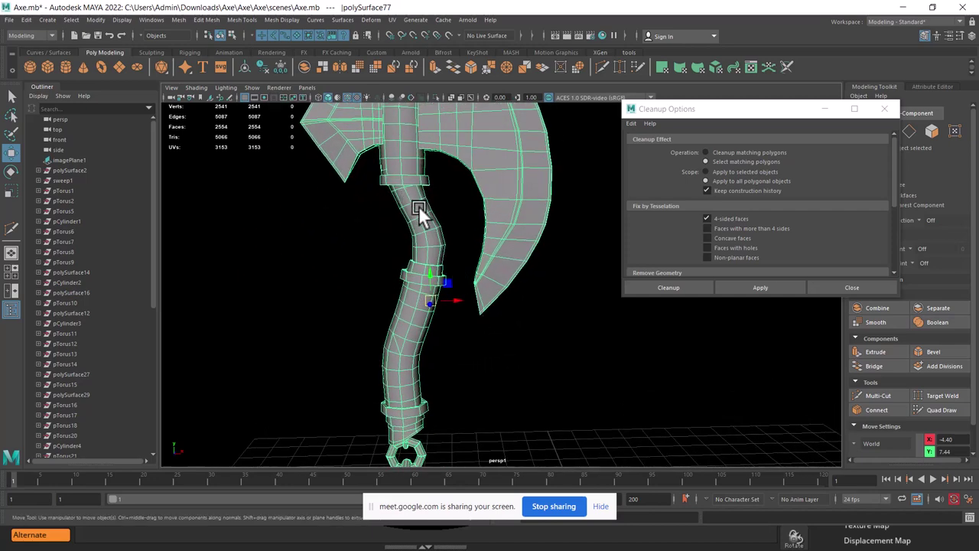
{"action": "scroll", "coordinate": [430, 286], "scroll_direction": "up", "scroll_amount": 2}
{"action": "middle_click_drag", "start_coordinate": [430, 286], "coordinate": [474, 262], "text": "alt"}
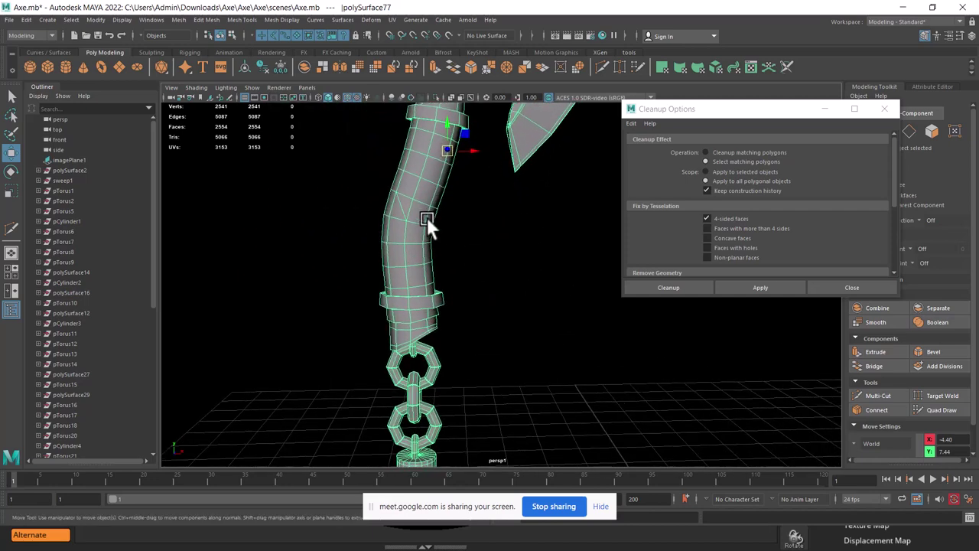
{"action": "scroll", "coordinate": [413, 252], "scroll_direction": "up", "scroll_amount": 1}
{"action": "scroll", "coordinate": [404, 234], "scroll_direction": "up", "scroll_amount": 2}
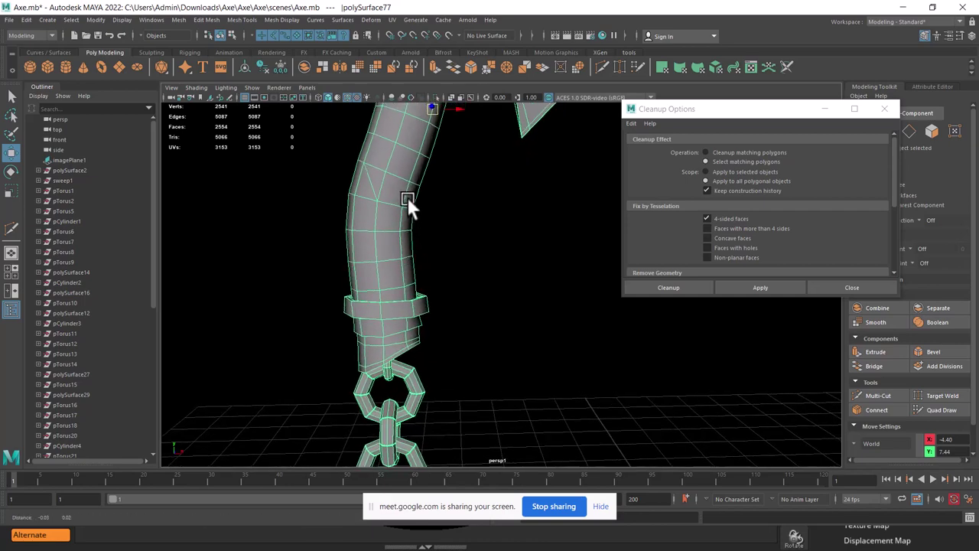
{"action": "middle_click_drag", "start_coordinate": [408, 207], "coordinate": [461, 271], "text": "alt"}
{"action": "scroll", "coordinate": [421, 350], "scroll_direction": "down", "scroll_amount": 3}
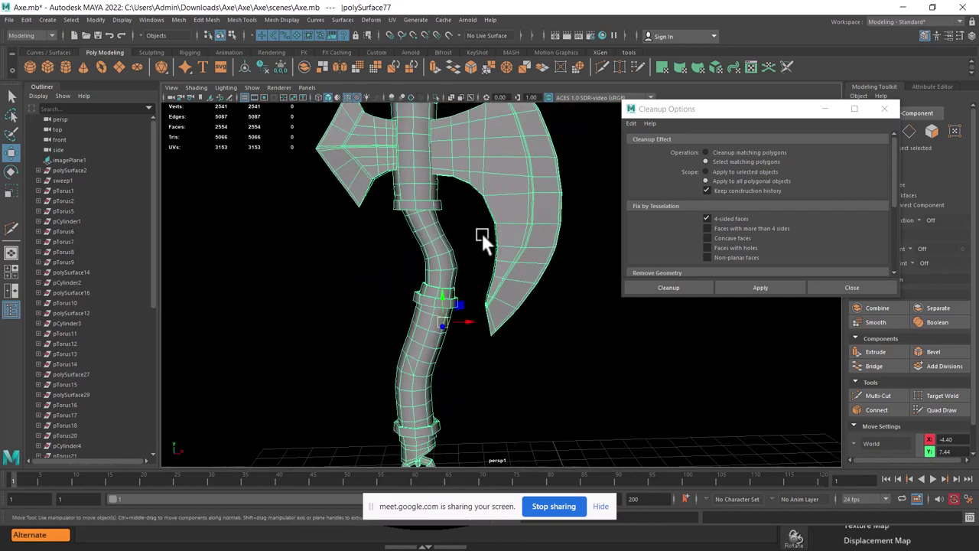
{"action": "mouse_move", "coordinate": [482, 233]}
{"action": "left_mouse_down", "text": "alt"}
{"action": "mouse_move", "coordinate": [506, 251]}
{"action": "mouse_move", "coordinate": [492, 198]}
{"action": "left_mouse_up", "text": "alt"}
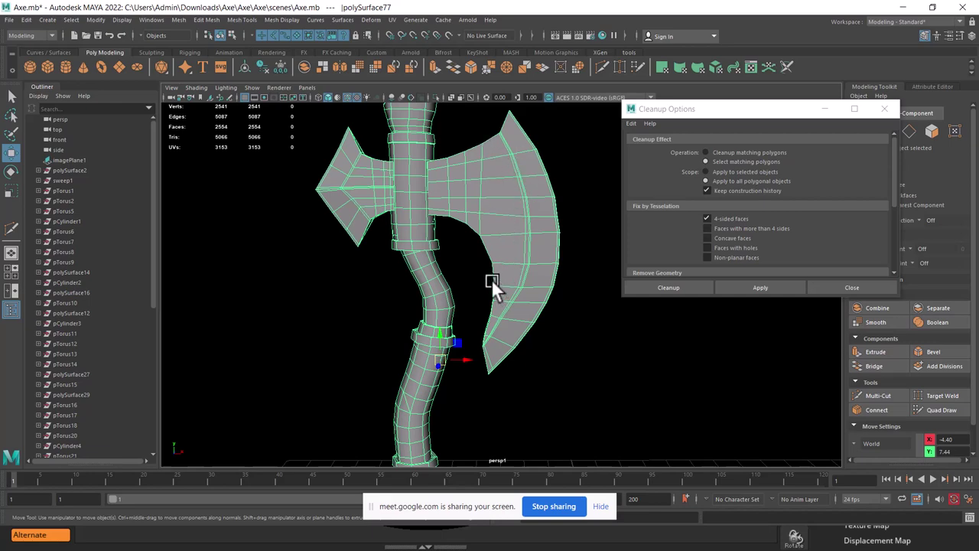
{"action": "mouse_move", "coordinate": [416, 231]}
{"action": "left_mouse_down", "text": "alt"}
{"action": "mouse_move", "coordinate": [587, 218]}
{"action": "mouse_move", "coordinate": [652, 240]}
{"action": "mouse_move", "coordinate": [358, 230]}
{"action": "left_mouse_up", "text": "alt"}
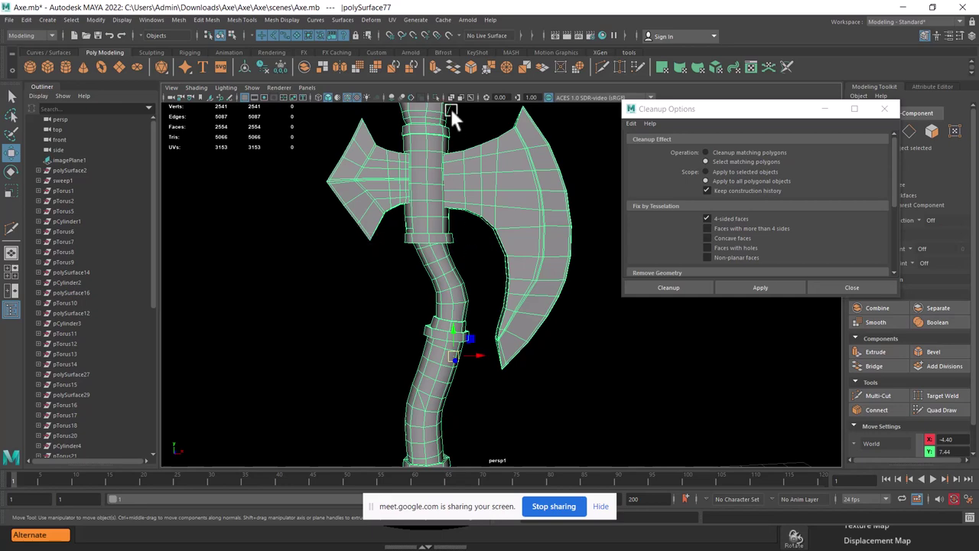
{"action": "mouse_move", "coordinate": [491, 191]}
{"action": "left_mouse_down", "text": "alt"}
{"action": "mouse_move", "coordinate": [437, 233]}
{"action": "mouse_move", "coordinate": [506, 288]}
{"action": "left_mouse_up", "text": "alt"}
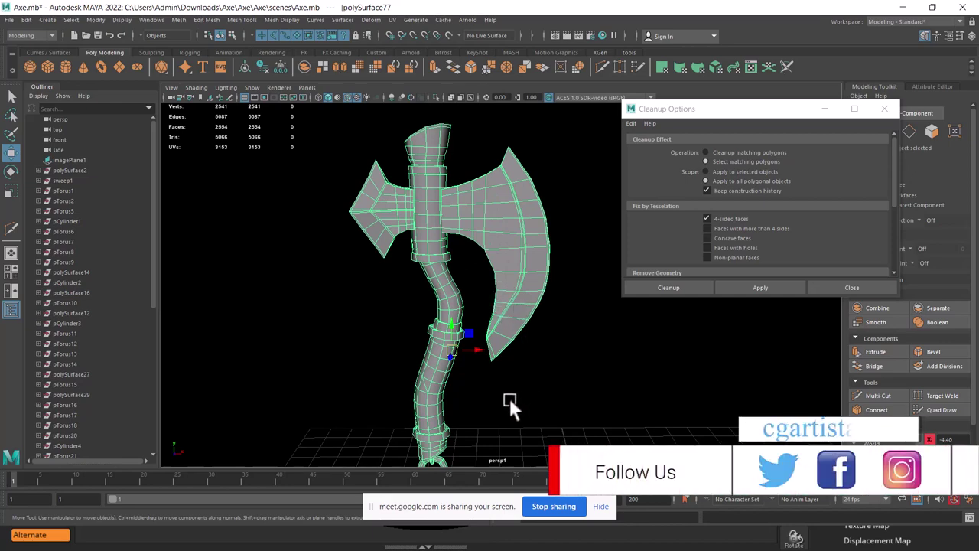
Deselect the axe and add a new polygon plane, pPlane1, from the marking menu
{"action": "middle_click_drag", "start_coordinate": [507, 395], "coordinate": [505, 325], "text": "alt"}
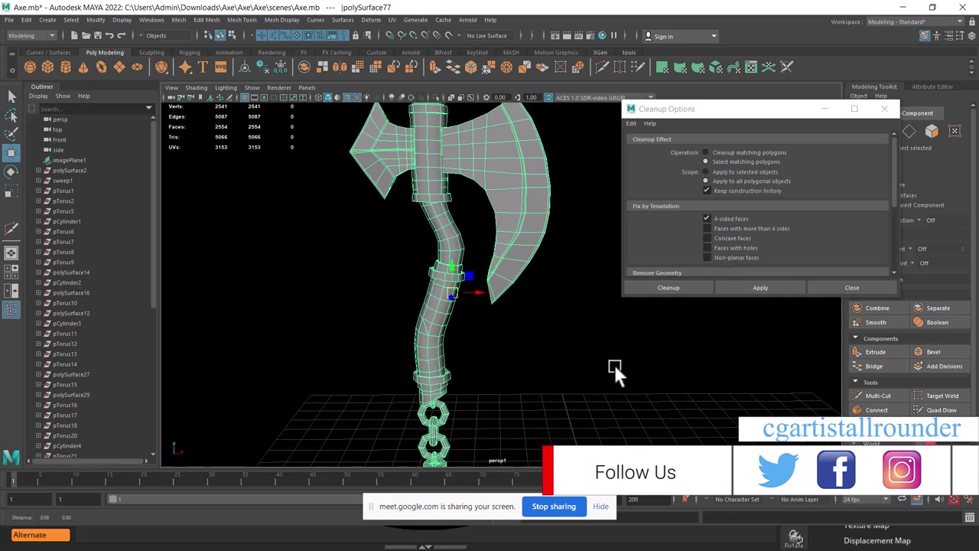
{"action": "left_click_drag", "start_coordinate": [678, 319], "coordinate": [452, 307], "text": "alt"}
{"action": "left_click", "coordinate": [479, 350]}
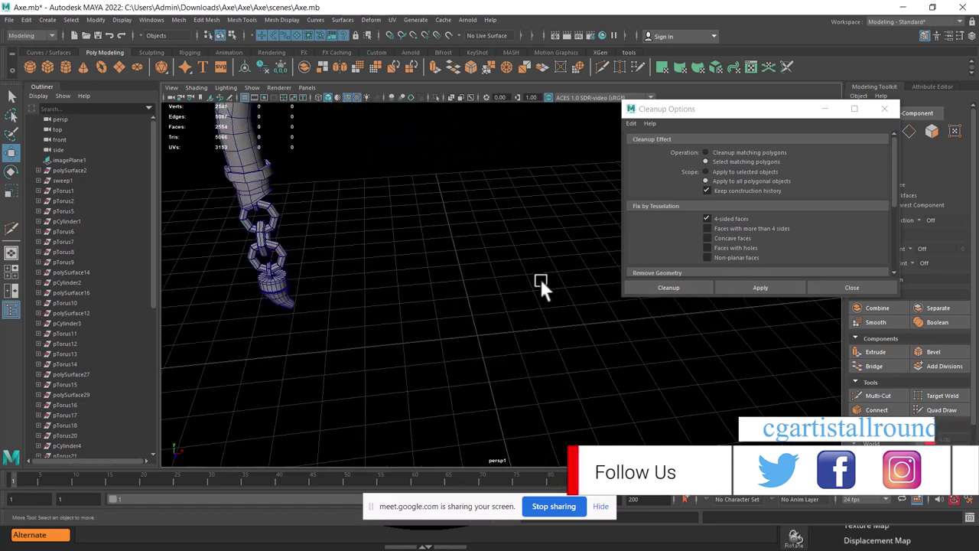
{"action": "right_click_drag", "start_coordinate": [539, 276], "coordinate": [488, 261], "text": "shift"}
Pull two opposite corner vertices of the plane downward
{"action": "left_click_drag", "start_coordinate": [513, 327], "coordinate": [532, 431], "text": "alt"}
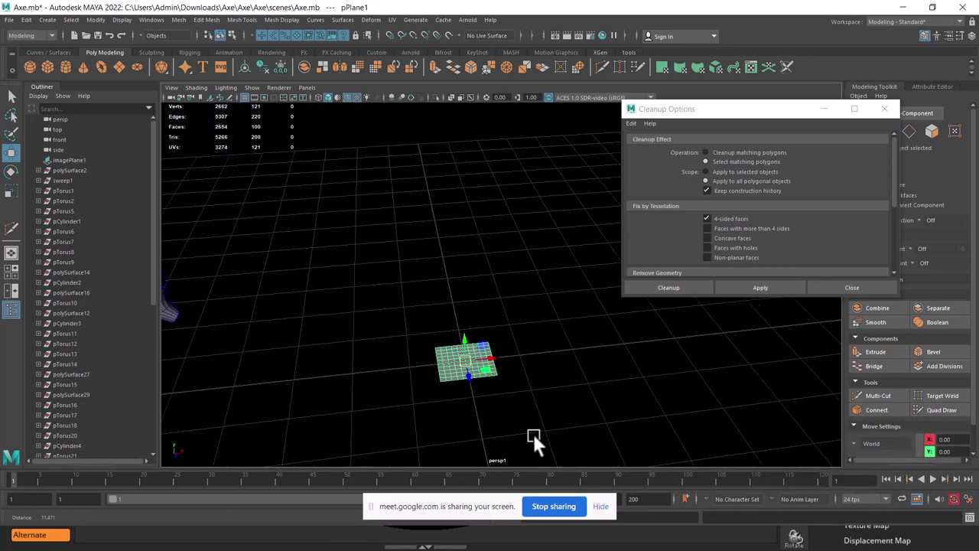
{"action": "scroll", "coordinate": [533, 431], "scroll_direction": "up", "scroll_amount": 3}
{"action": "scroll", "coordinate": [530, 444], "scroll_direction": "up", "scroll_amount": 4}
{"action": "right_click_drag", "start_coordinate": [512, 305], "coordinate": [421, 208]}
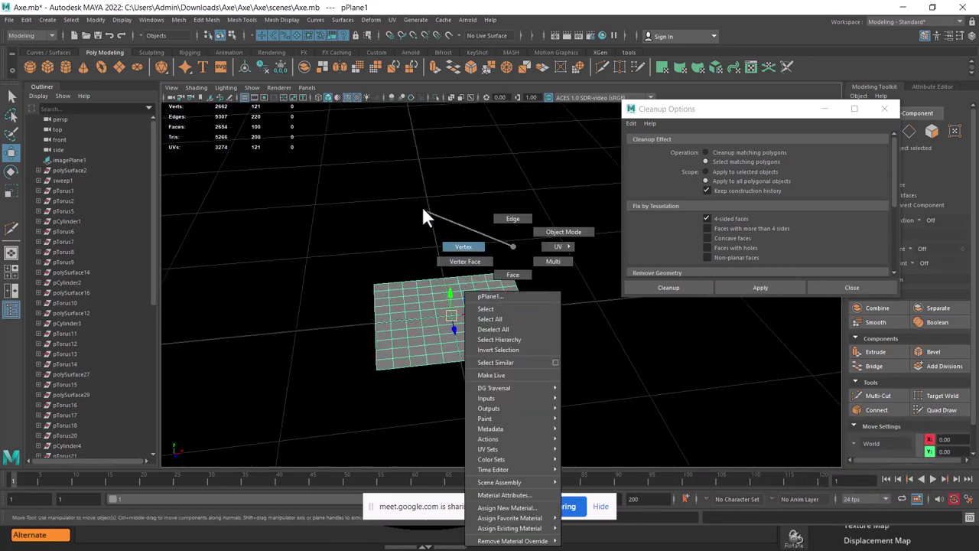
{"action": "left_click_drag", "start_coordinate": [535, 362], "coordinate": [541, 344]}
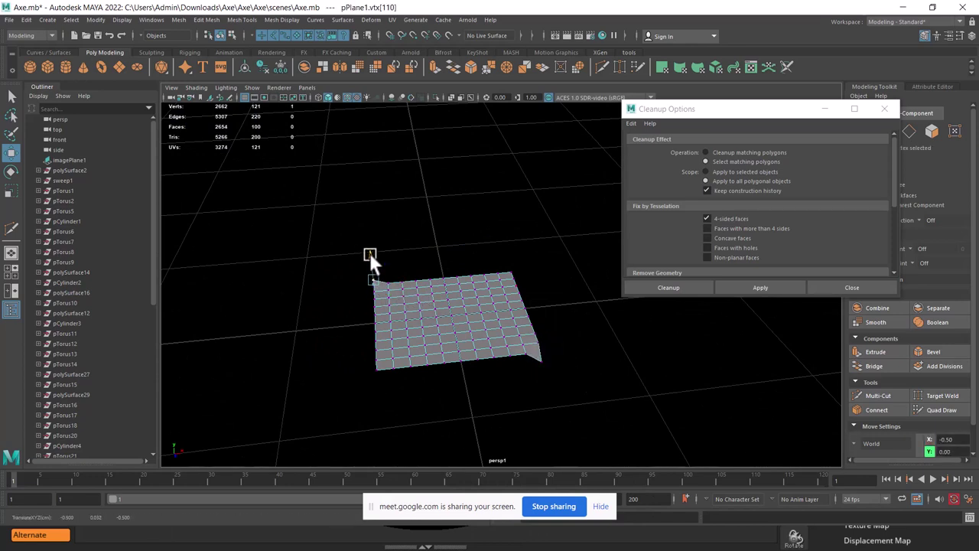
{"action": "left_click", "coordinate": [373, 275]}
{"action": "right_click_drag", "start_coordinate": [465, 247], "coordinate": [511, 259]}
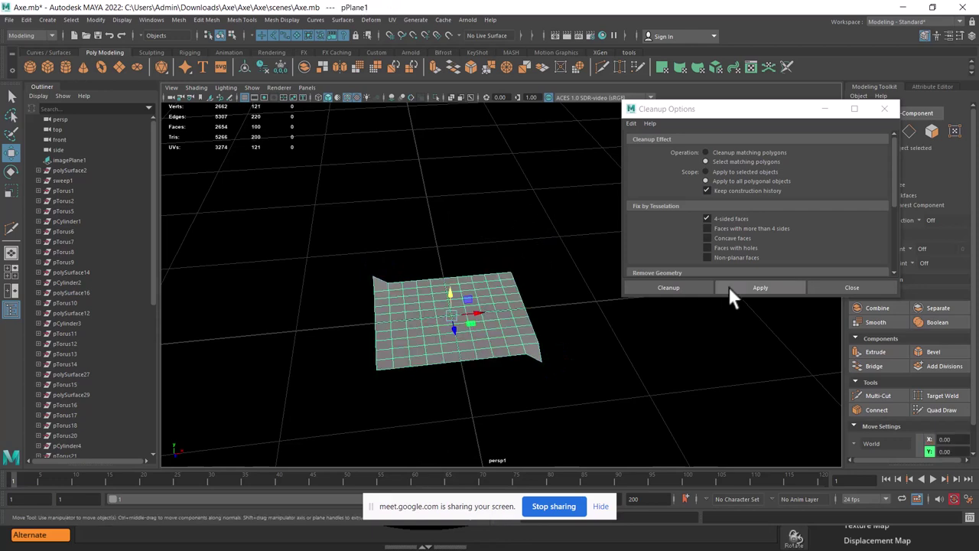
Reset Cleanup options, test a 4-sided faces cleanup on the plane, then undo it
{"action": "left_click", "coordinate": [631, 123]}
{"action": "left_click", "coordinate": [646, 144]}
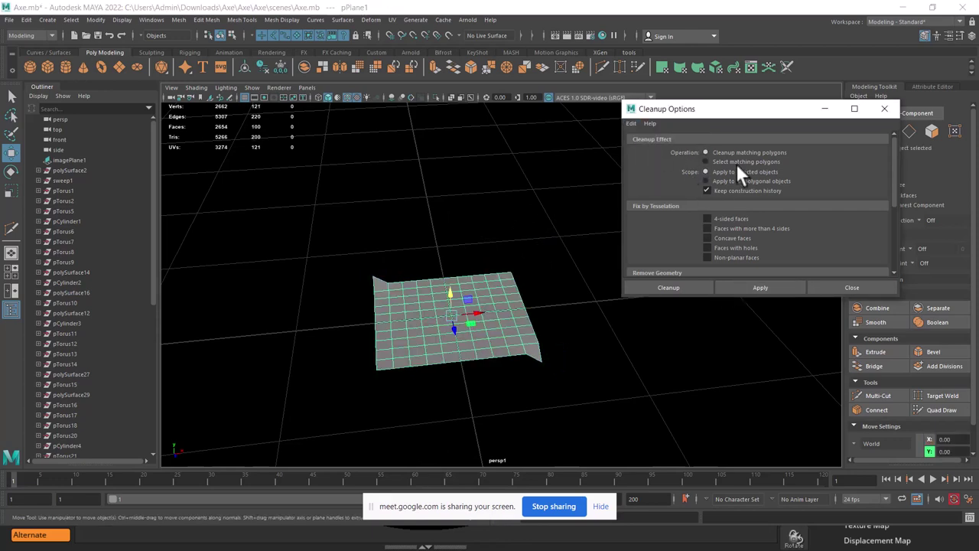
{"action": "left_click", "coordinate": [737, 180]}
{"action": "left_click", "coordinate": [757, 287]}
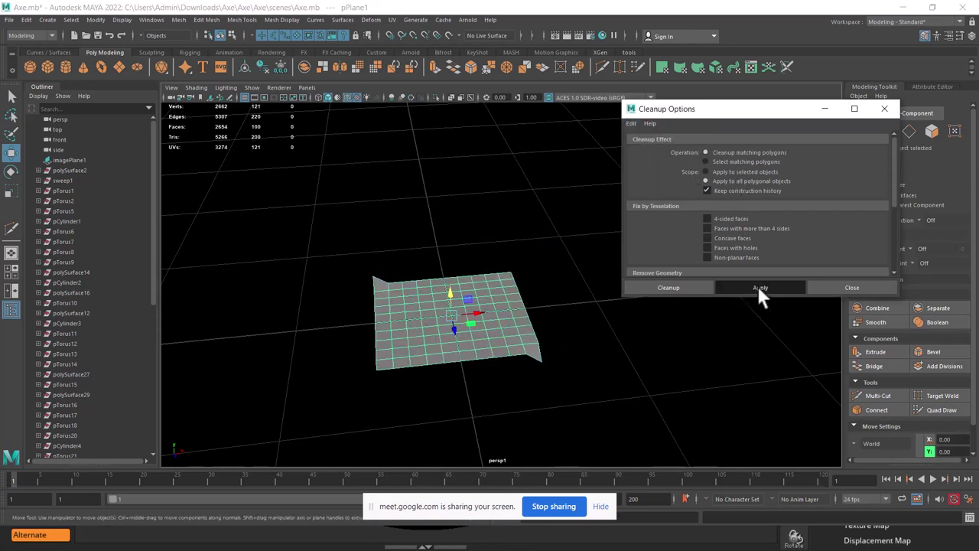
{"action": "left_click", "coordinate": [730, 219]}
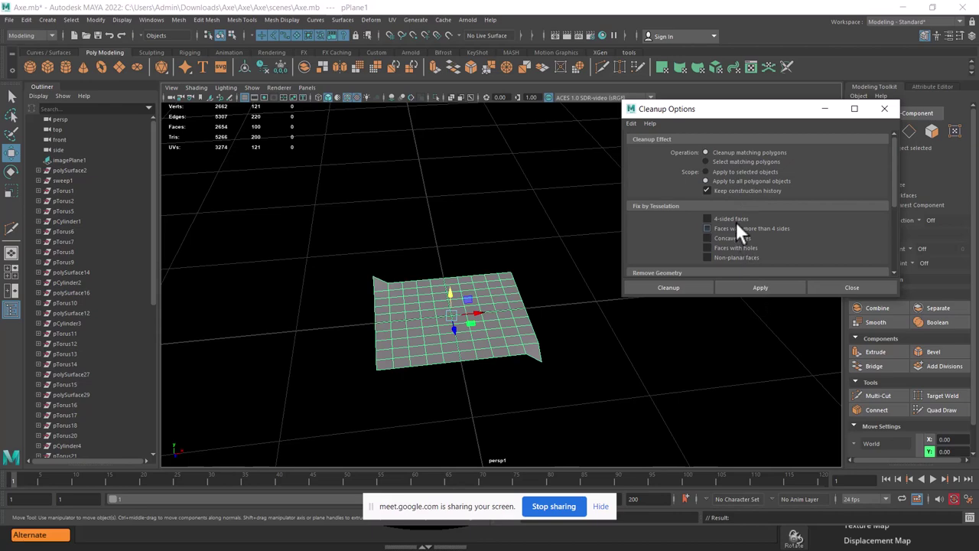
{"action": "left_click", "coordinate": [766, 286]}
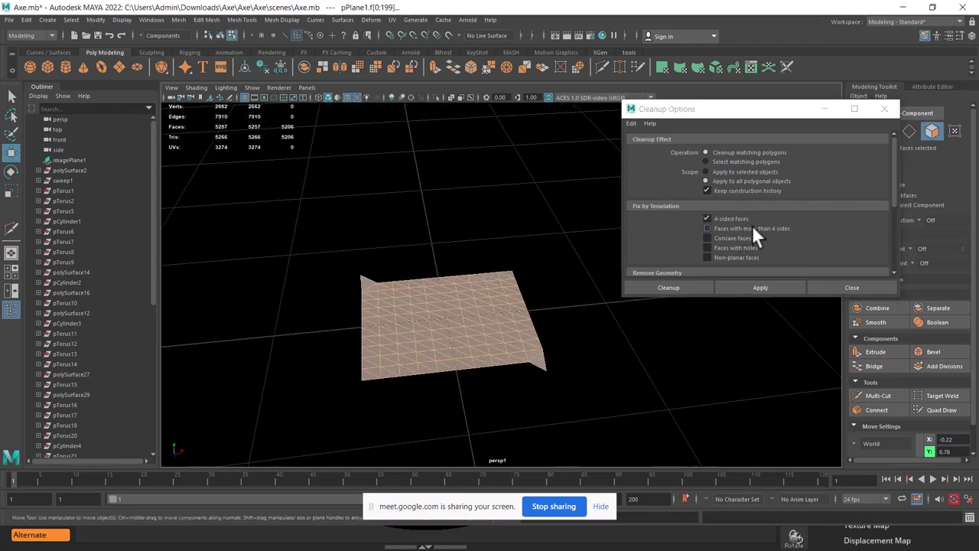
{"action": "key", "text": "ctrl+z"}
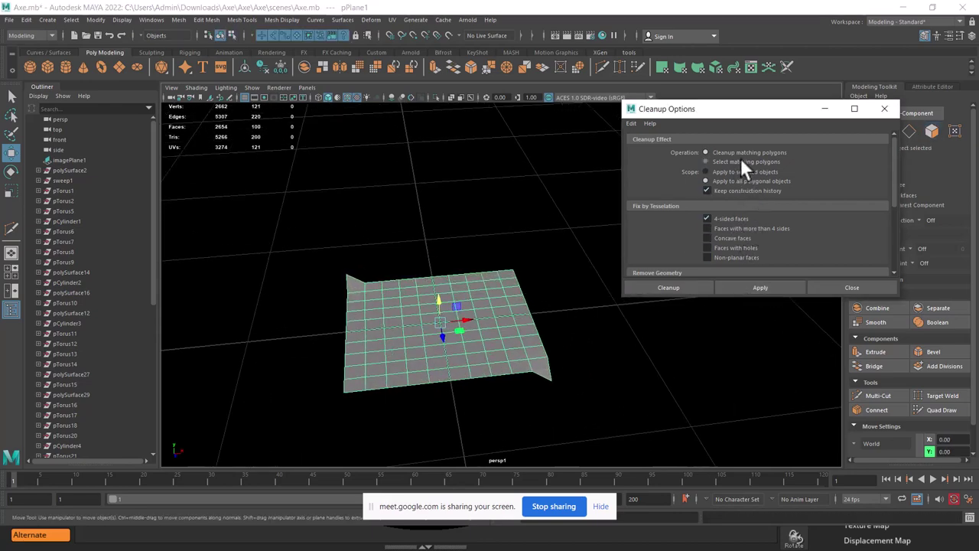
Switch Cleanup to Select matching polygons with Non-planar faces and apply it
{"action": "left_click", "coordinate": [741, 161]}
{"action": "left_click", "coordinate": [762, 286]}
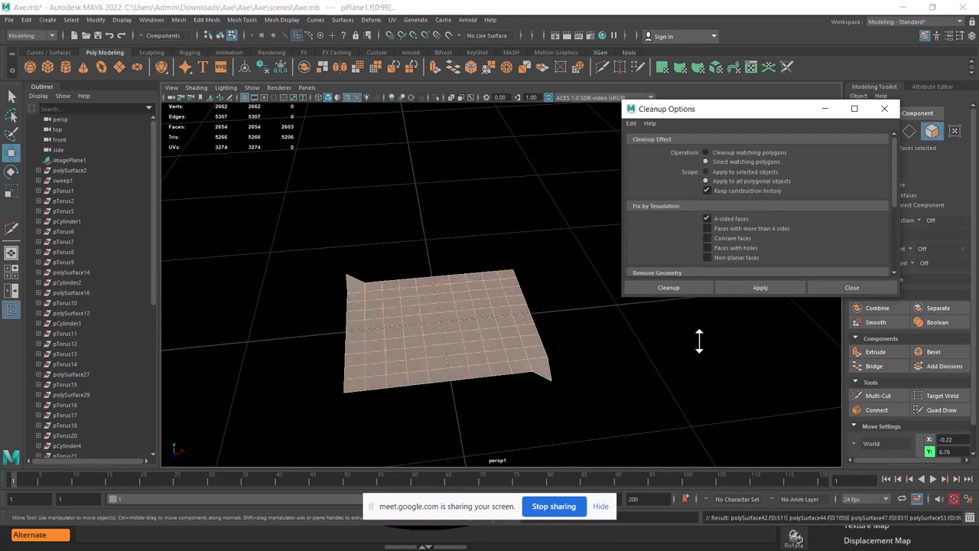
{"action": "left_click_drag", "start_coordinate": [699, 340], "coordinate": [709, 338], "text": "alt"}
{"action": "left_click", "coordinate": [743, 258]}
{"action": "left_click", "coordinate": [721, 218]}
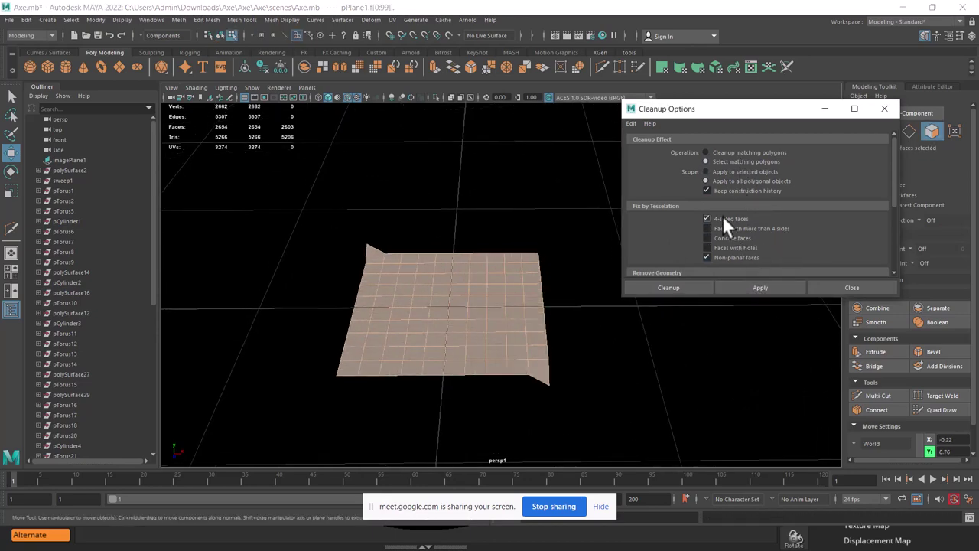
{"action": "left_click", "coordinate": [760, 287]}
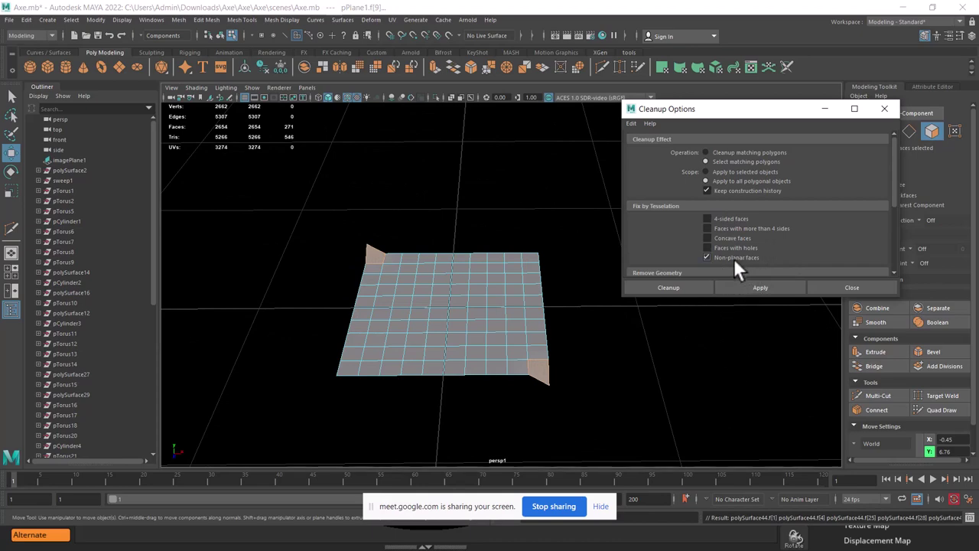
{"action": "mouse_move", "coordinate": [590, 327]}
{"action": "left_mouse_down", "text": "alt"}
{"action": "mouse_move", "coordinate": [494, 316]}
{"action": "mouse_move", "coordinate": [501, 232]}
{"action": "mouse_move", "coordinate": [551, 332]}
{"action": "mouse_move", "coordinate": [538, 332]}
{"action": "left_mouse_up", "text": "alt"}
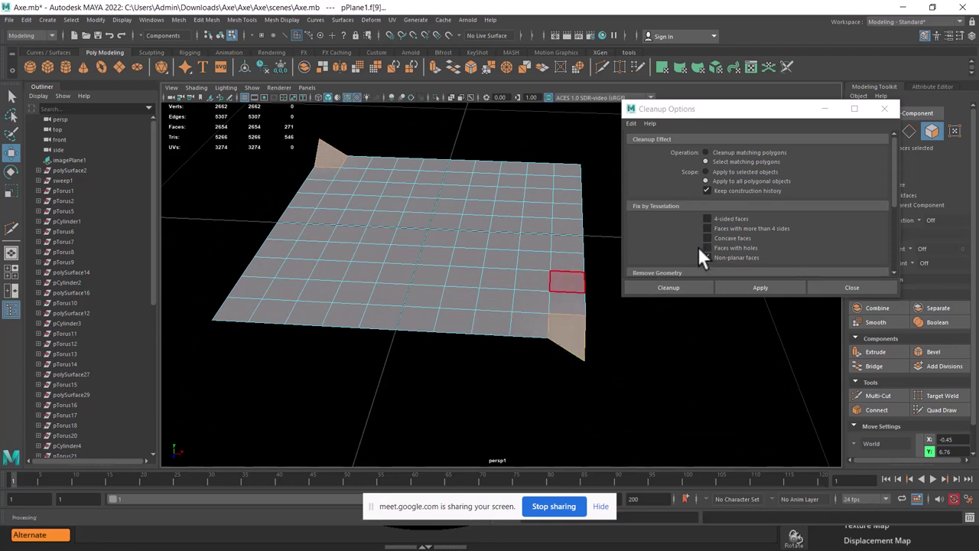
Reset Cleanup options to Select matching polygons on all polygonal objects, and reselect the plane
{"action": "left_click", "coordinate": [632, 123]}
{"action": "left_click", "coordinate": [641, 143]}
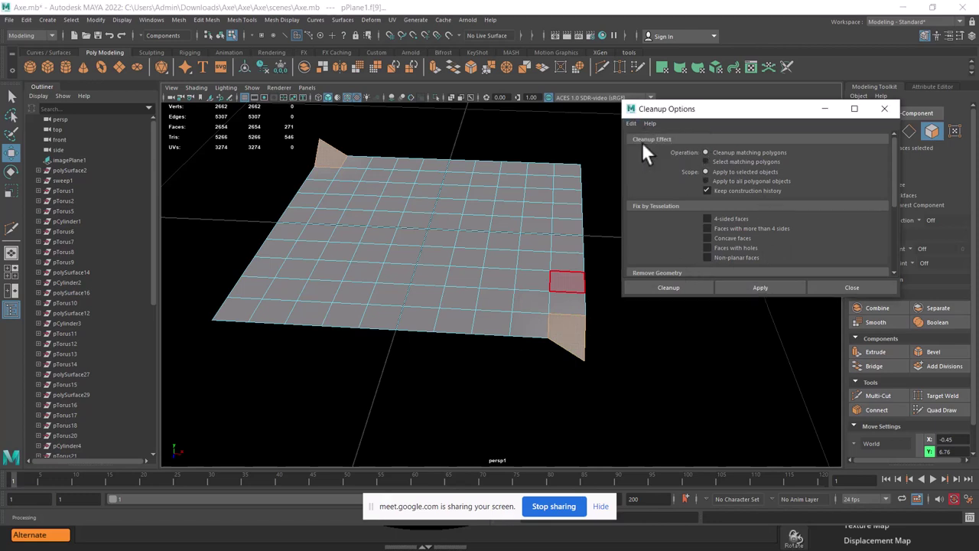
{"action": "left_click", "coordinate": [737, 162]}
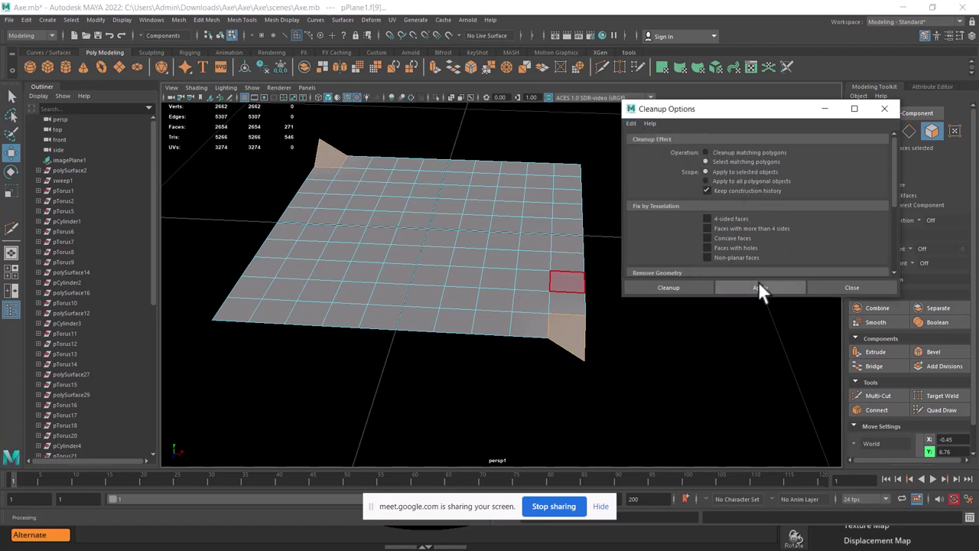
{"action": "left_click", "coordinate": [760, 287]}
{"action": "left_click", "coordinate": [730, 182]}
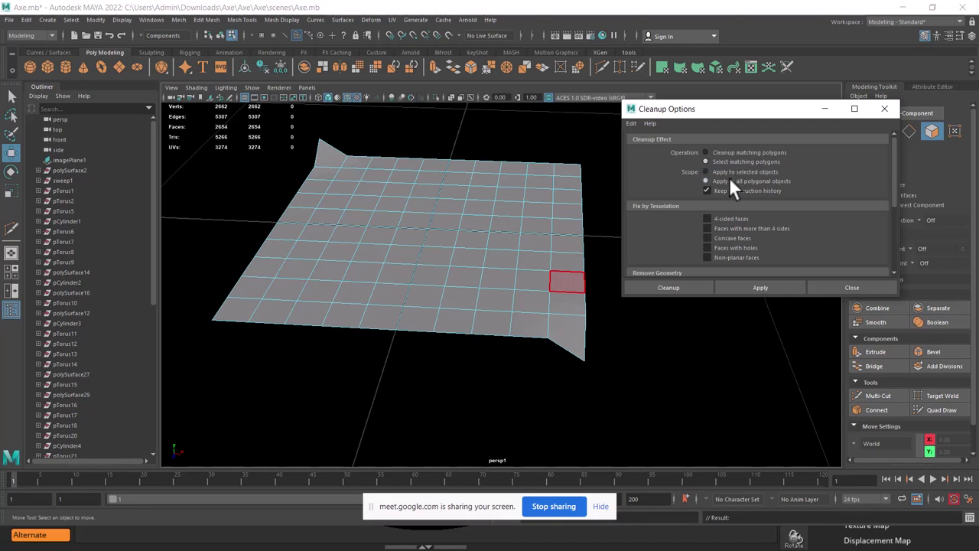
{"action": "left_click", "coordinate": [761, 283]}
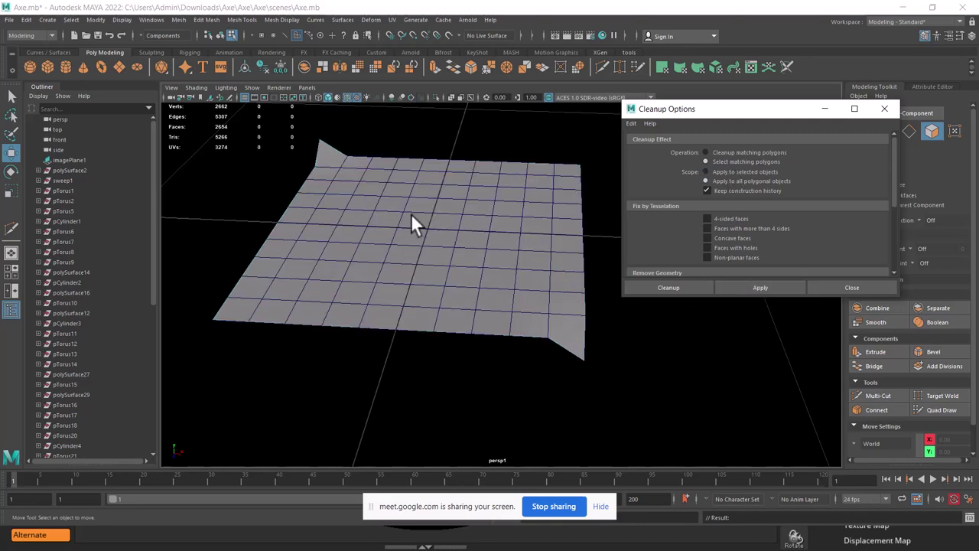
{"action": "left_click", "coordinate": [513, 164]}
Enable the Non-planar faces check and apply it, catching the plane's bent corner faces
{"action": "left_click", "coordinate": [754, 258]}
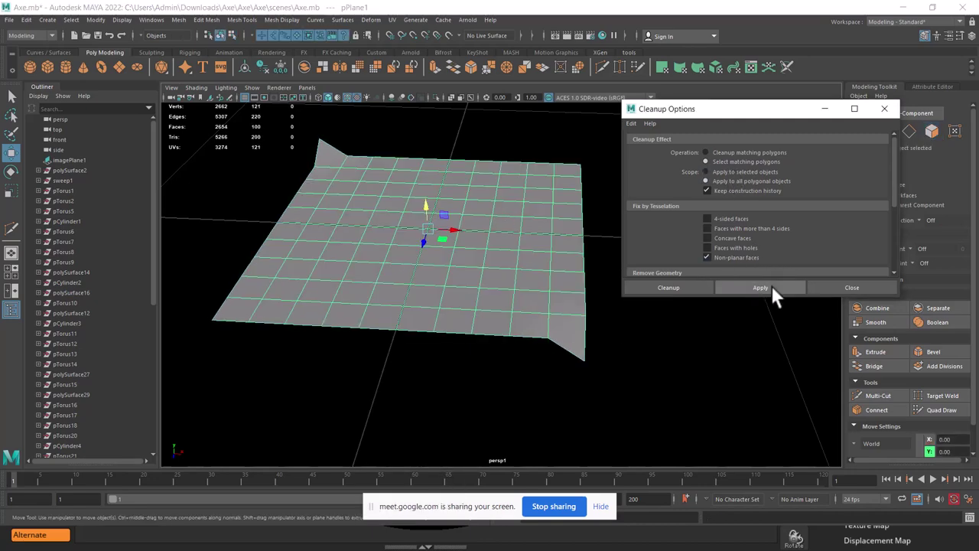
{"action": "left_click", "coordinate": [771, 285]}
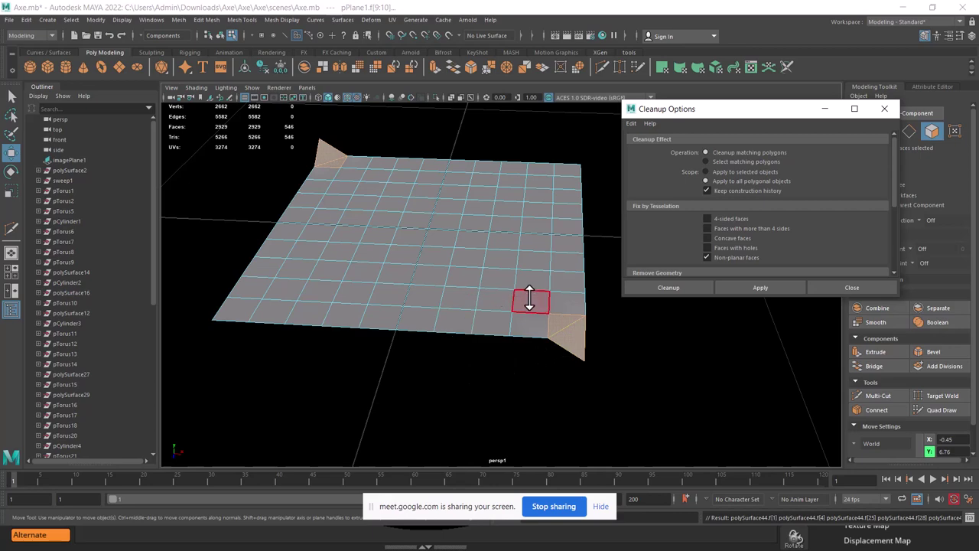
{"action": "mouse_move", "coordinate": [529, 298]}
{"action": "left_mouse_down", "text": "alt"}
{"action": "mouse_move", "coordinate": [527, 324]}
{"action": "mouse_move", "coordinate": [507, 262]}
{"action": "left_mouse_up", "text": "alt"}
{"action": "right_click_drag", "start_coordinate": [494, 214], "coordinate": [581, 157]}
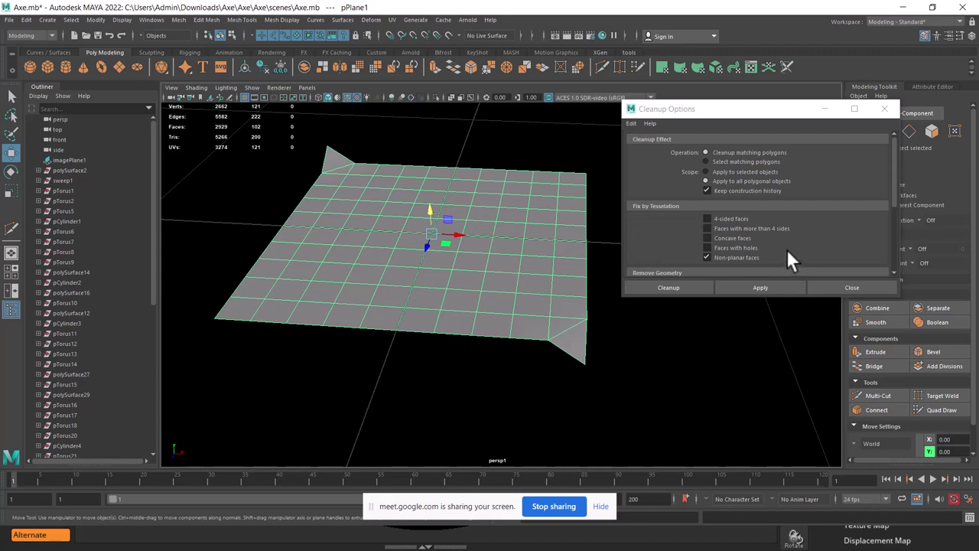
{"action": "scroll", "coordinate": [491, 263], "scroll_direction": "down", "scroll_amount": 6}
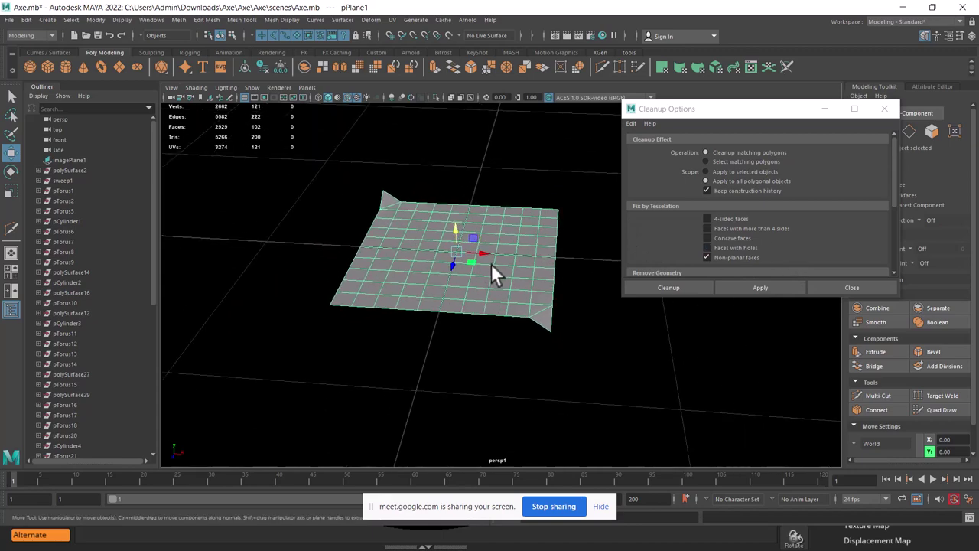
{"action": "middle_click_drag", "start_coordinate": [376, 145], "coordinate": [544, 381], "text": "alt"}
{"action": "mouse_move", "coordinate": [544, 382]}
{"action": "left_mouse_down", "text": "alt"}
{"action": "mouse_move", "coordinate": [470, 247]}
{"action": "mouse_move", "coordinate": [487, 357]}
{"action": "left_mouse_up", "text": "alt"}
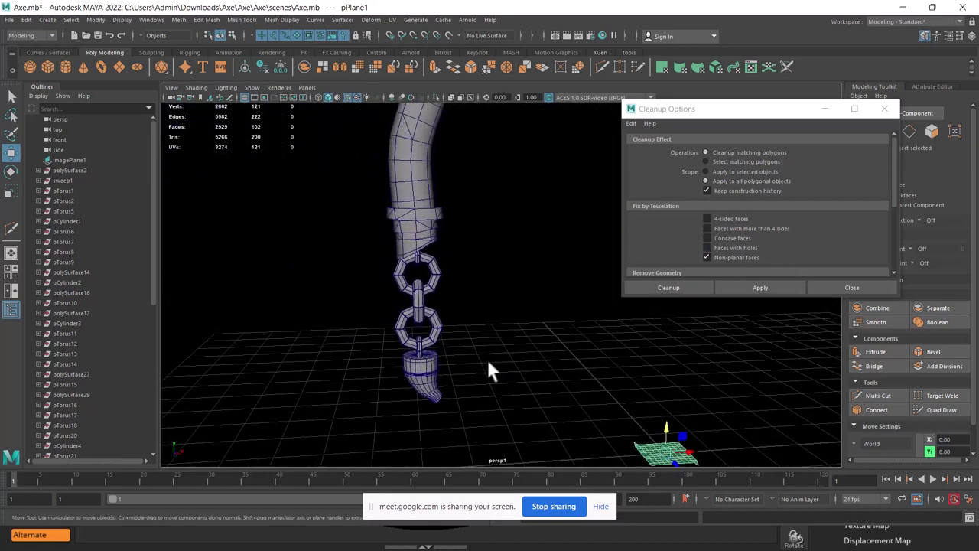
Select the axe and rerun the non-planar faces cleanup on it
{"action": "left_click", "coordinate": [428, 237]}
{"action": "mouse_move", "coordinate": [436, 247]}
{"action": "left_mouse_down", "text": "alt"}
{"action": "mouse_move", "coordinate": [560, 325]}
{"action": "mouse_move", "coordinate": [470, 337]}
{"action": "mouse_move", "coordinate": [383, 320]}
{"action": "mouse_move", "coordinate": [483, 290]}
{"action": "mouse_move", "coordinate": [490, 328]}
{"action": "mouse_move", "coordinate": [468, 323]}
{"action": "mouse_move", "coordinate": [492, 310]}
{"action": "mouse_move", "coordinate": [485, 339]}
{"action": "mouse_move", "coordinate": [496, 344]}
{"action": "left_mouse_up", "text": "alt"}
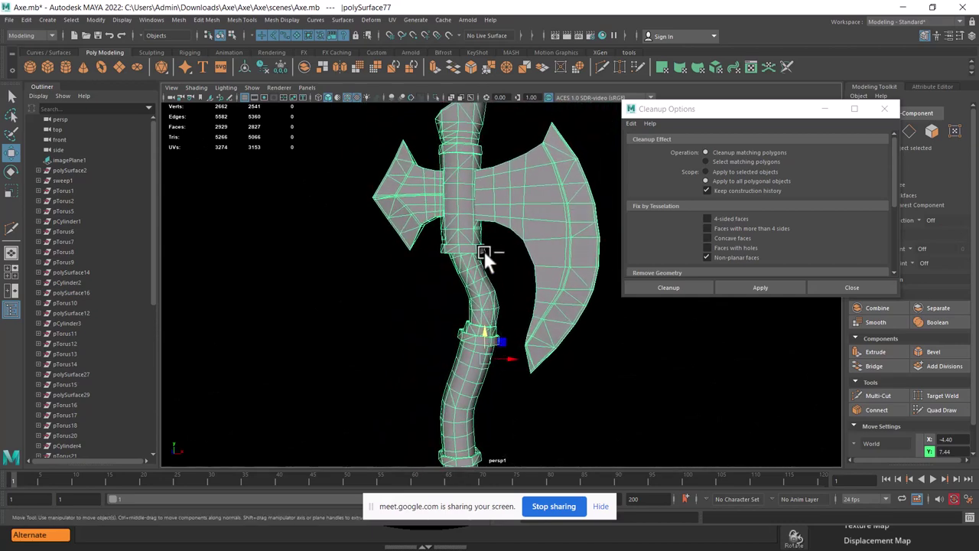
{"action": "key", "text": "g"}
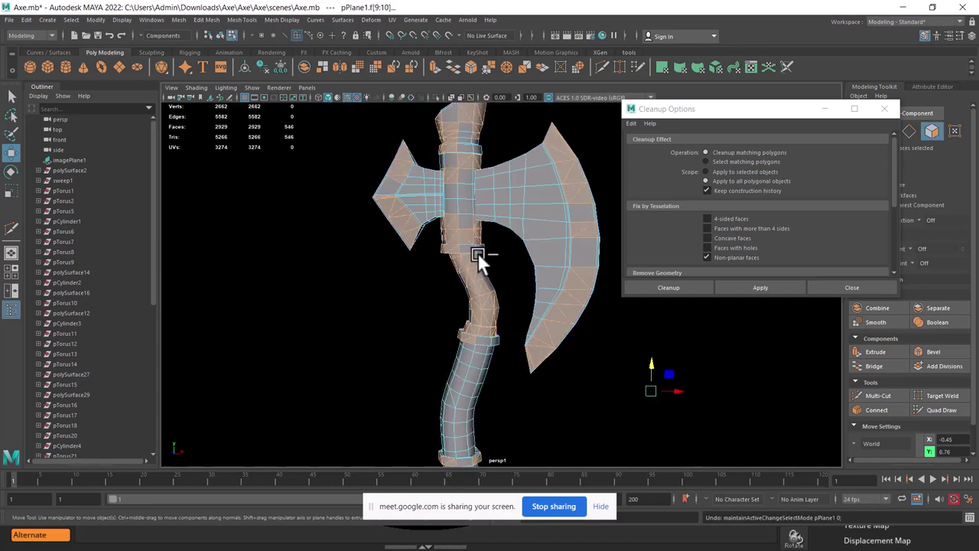
{"action": "key", "text": "F8"}
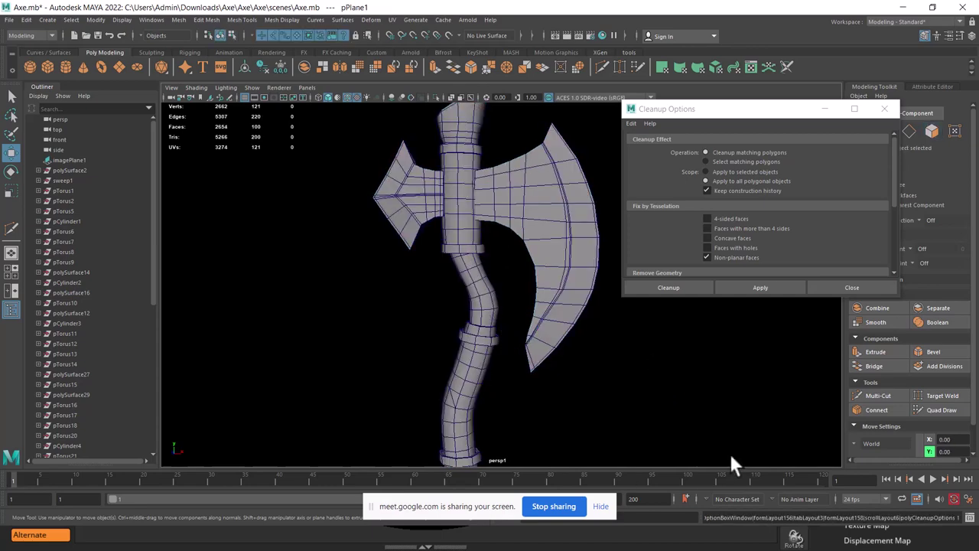
{"action": "left_click", "coordinate": [632, 123]}
{"action": "left_click", "coordinate": [757, 288]}
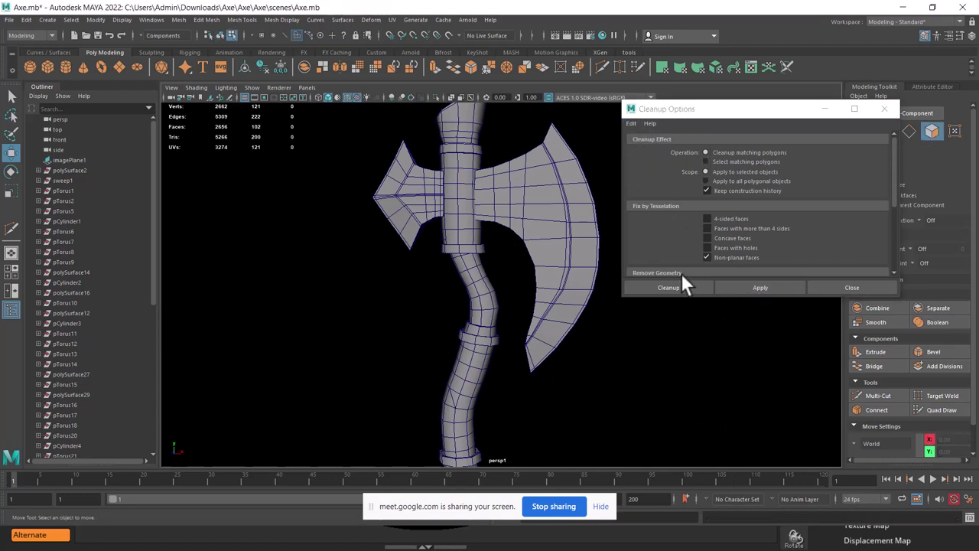
{"action": "left_click", "coordinate": [535, 329]}
{"action": "right_click_drag", "start_coordinate": [558, 225], "coordinate": [618, 191]}
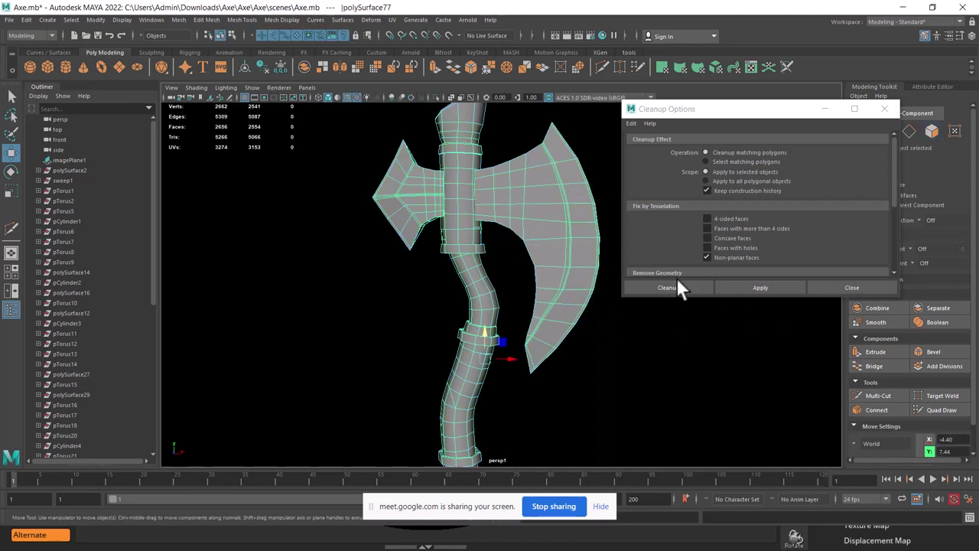
{"action": "left_click", "coordinate": [780, 290]}
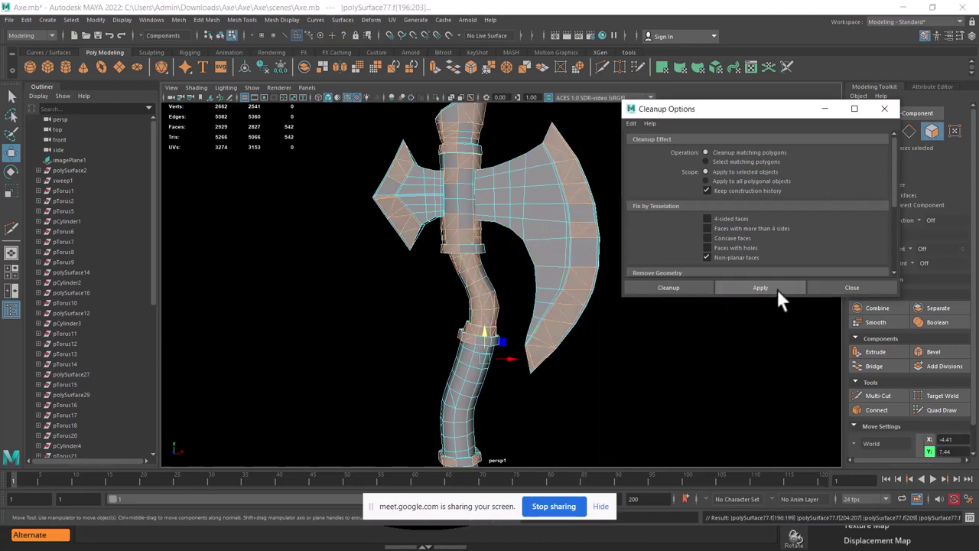
{"action": "mouse_move", "coordinate": [696, 354]}
{"action": "left_mouse_down", "text": "alt"}
{"action": "mouse_move", "coordinate": [497, 378]}
{"action": "mouse_move", "coordinate": [507, 410]}
{"action": "mouse_move", "coordinate": [525, 393]}
{"action": "mouse_move", "coordinate": [640, 377]}
{"action": "left_mouse_up", "text": "alt"}
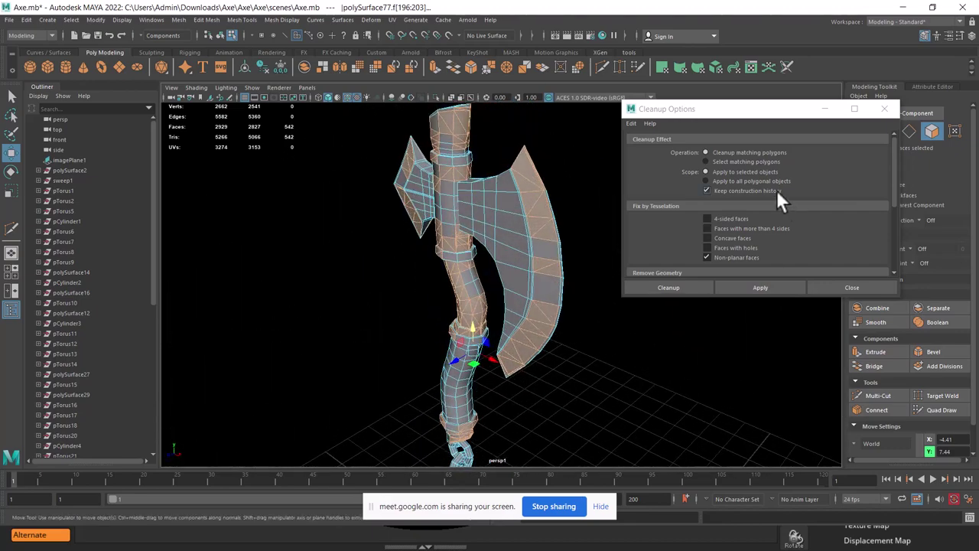
Enable 4-sided faces in Cleanup and apply it to triangulate the axe
{"action": "left_click", "coordinate": [632, 123]}
{"action": "left_click", "coordinate": [656, 143]}
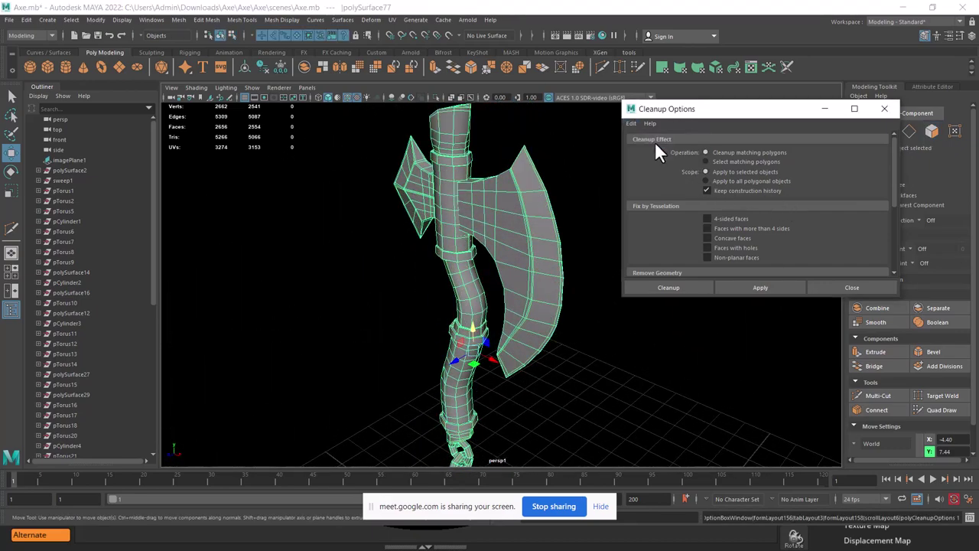
{"action": "left_click", "coordinate": [735, 218]}
{"action": "left_click", "coordinate": [758, 291]}
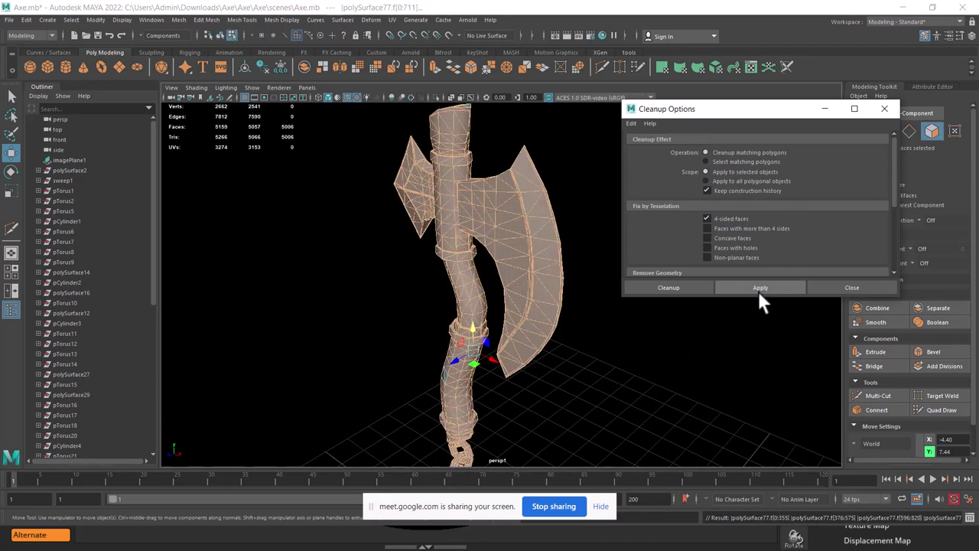
{"action": "left_click_drag", "start_coordinate": [650, 337], "coordinate": [553, 332], "text": "alt"}
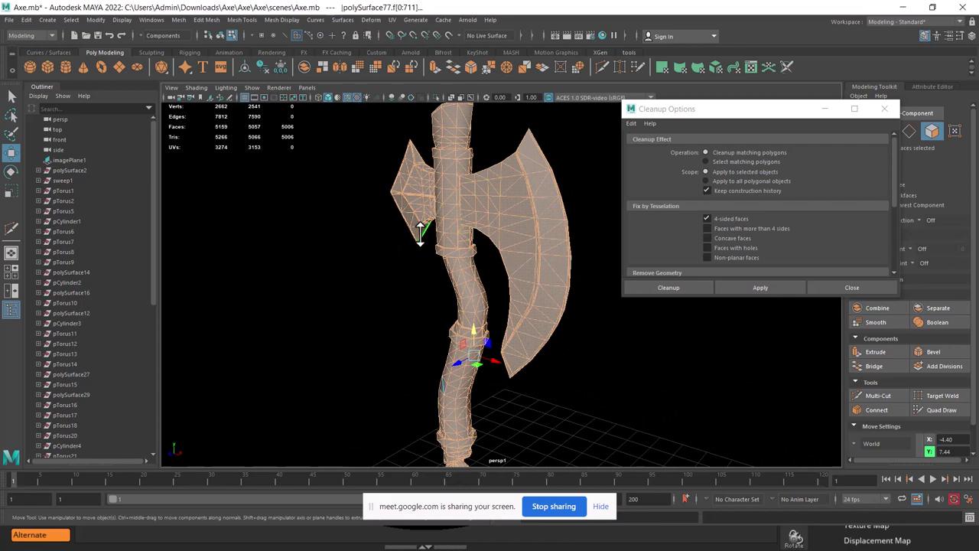
{"action": "left_click_drag", "start_coordinate": [419, 232], "coordinate": [407, 218], "text": "alt"}
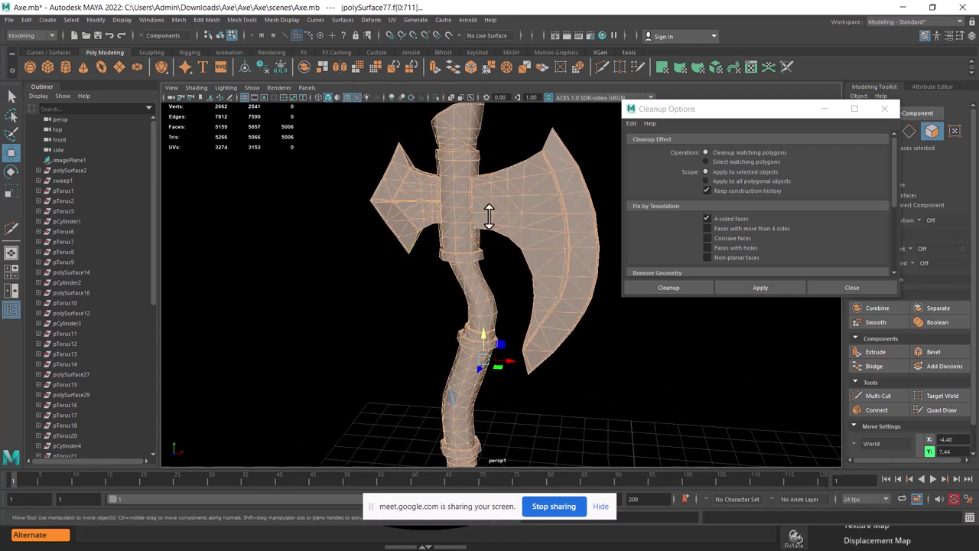
Close the Cleanup Options dialog and switch to the RETOPOLOGY.mb shovel scene
{"action": "left_click", "coordinate": [870, 284]}
{"action": "left_click", "coordinate": [851, 287]}
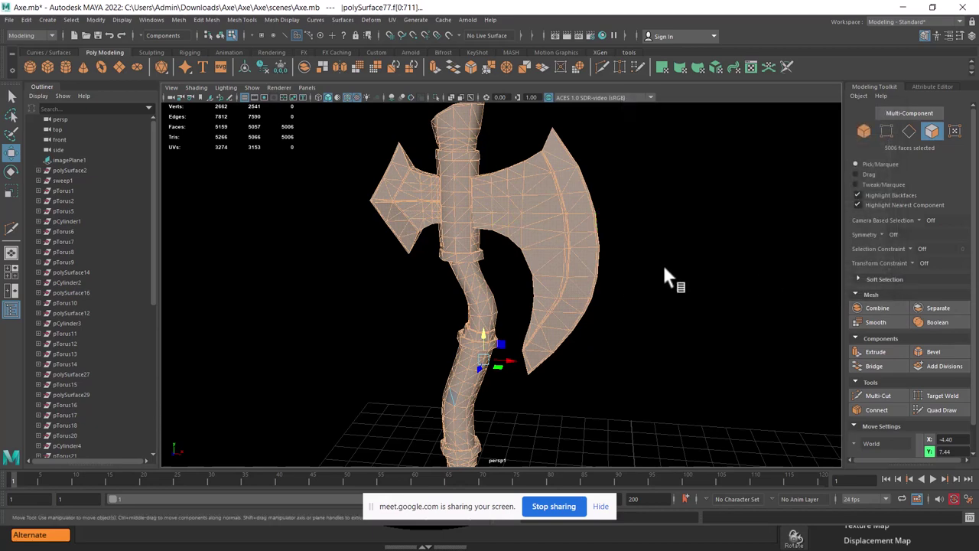
{"action": "key", "text": "super+Tab"}
{"action": "key", "text": "Escape"}
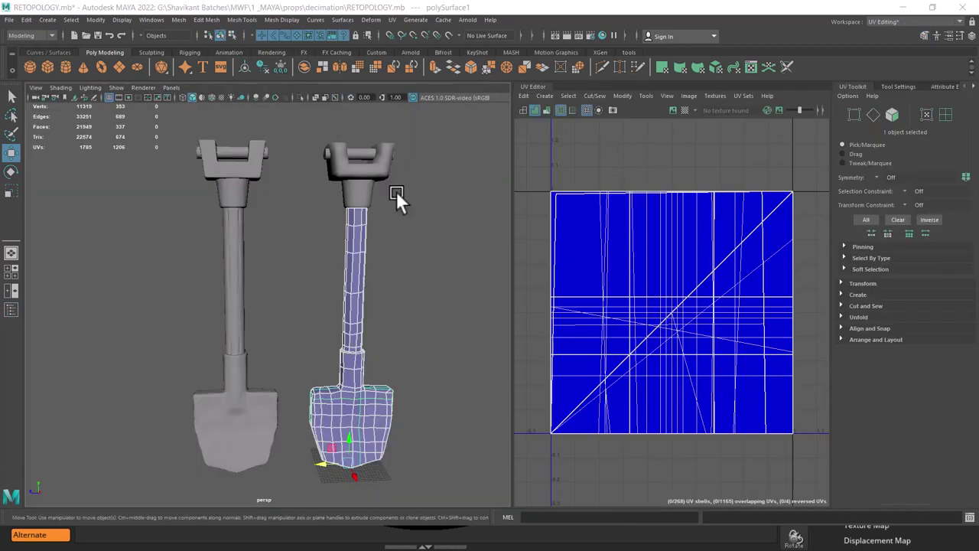
{"action": "left_click", "coordinate": [399, 245]}
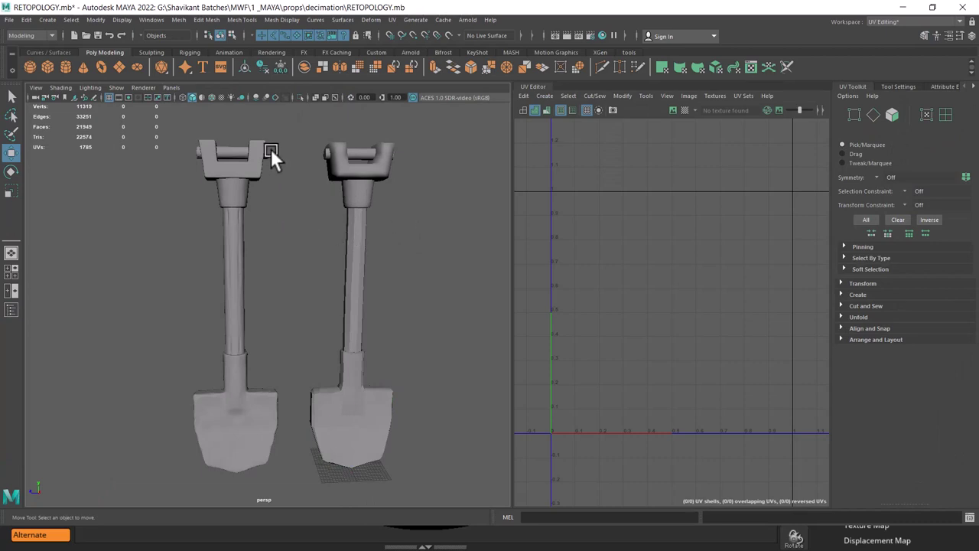
Select the left high-poly shovel and zoom in on its head
{"action": "left_click_drag", "start_coordinate": [271, 149], "coordinate": [124, 467]}
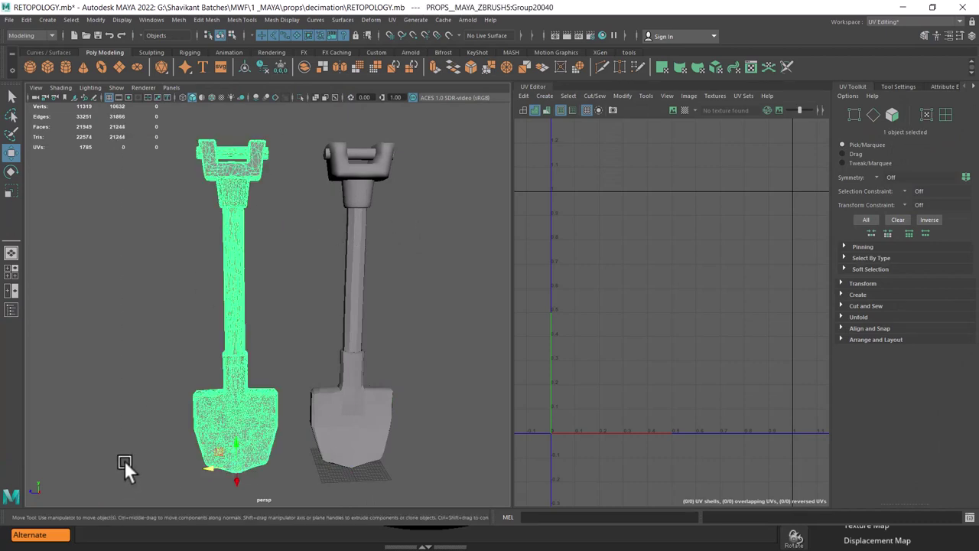
{"action": "right_click_drag", "start_coordinate": [262, 369], "coordinate": [296, 371], "text": "alt"}
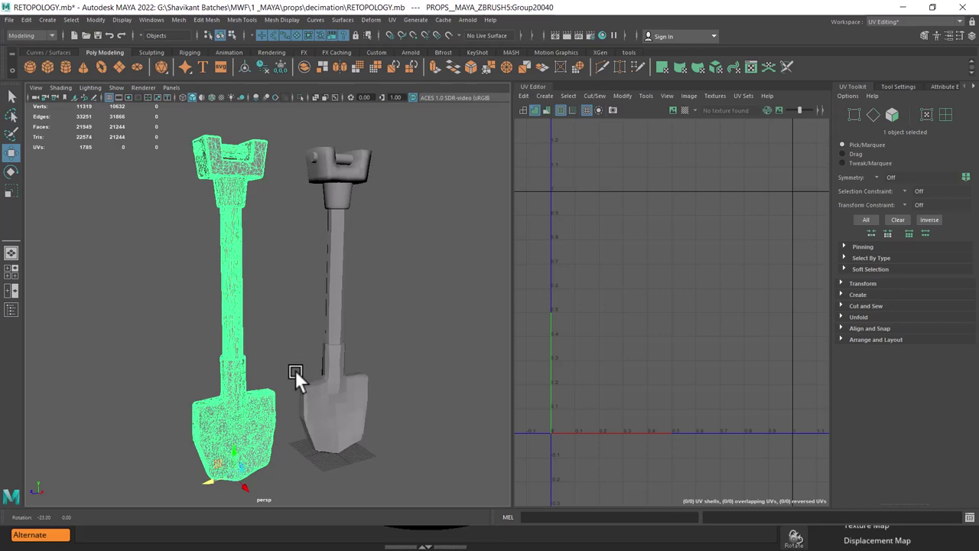
{"action": "right_click_drag", "start_coordinate": [240, 291], "coordinate": [264, 255], "text": "alt"}
{"action": "scroll", "coordinate": [264, 254], "scroll_direction": "up", "scroll_amount": 3}
{"action": "scroll", "coordinate": [335, 321], "scroll_direction": "up", "scroll_amount": 3}
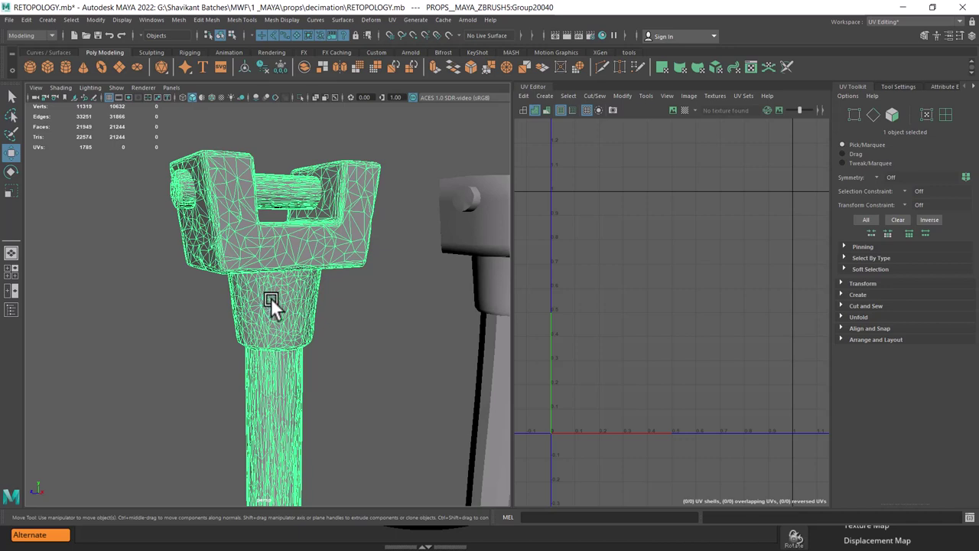
{"action": "left_click", "coordinate": [401, 311]}
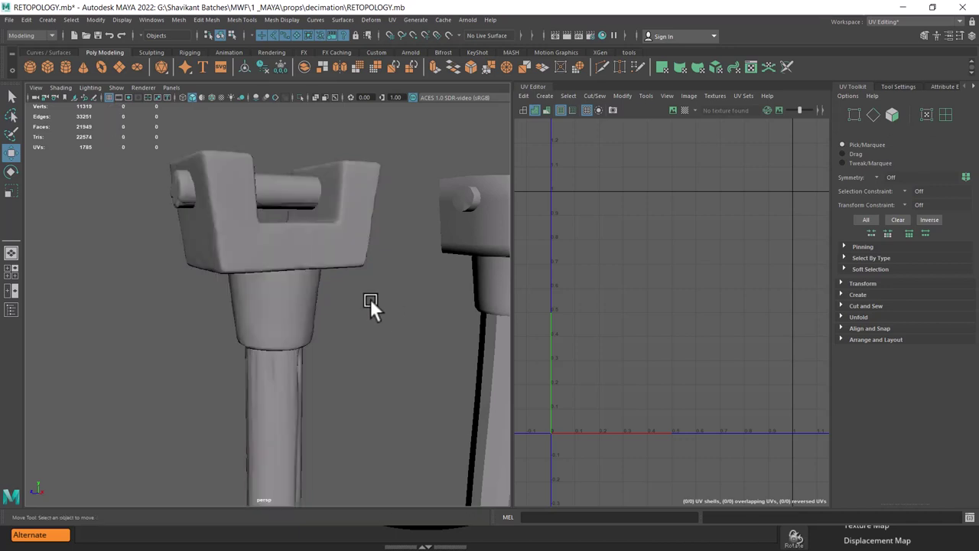
{"action": "mouse_move", "coordinate": [404, 392]}
{"action": "right_mouse_down", "text": "alt"}
{"action": "mouse_move", "coordinate": [343, 327]}
{"action": "mouse_move", "coordinate": [382, 288]}
{"action": "right_mouse_up", "text": "alt"}
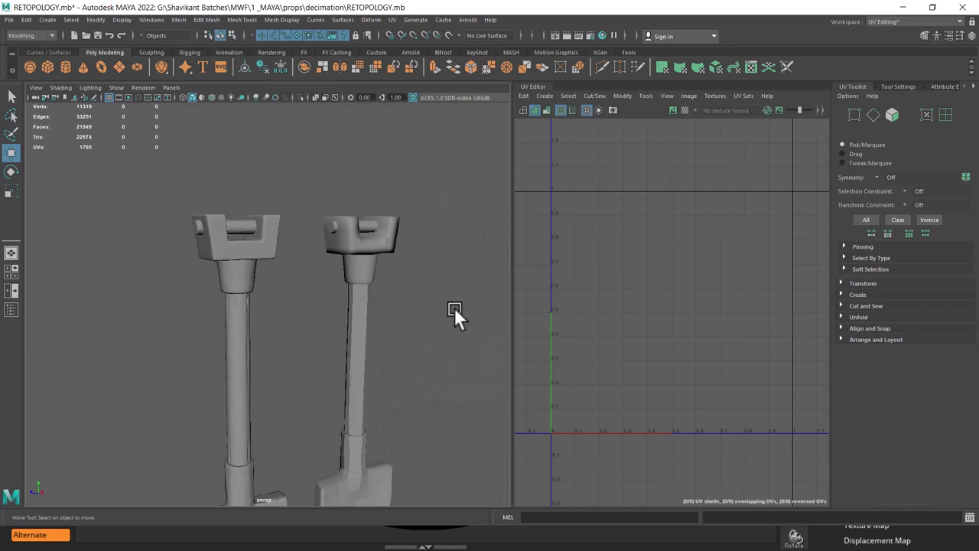
Marquee-select both shovels and dolly in to frame them
{"action": "left_click_drag", "start_coordinate": [410, 220], "coordinate": [315, 471]}
{"action": "right_click_drag", "start_coordinate": [379, 368], "coordinate": [412, 449], "text": "alt"}
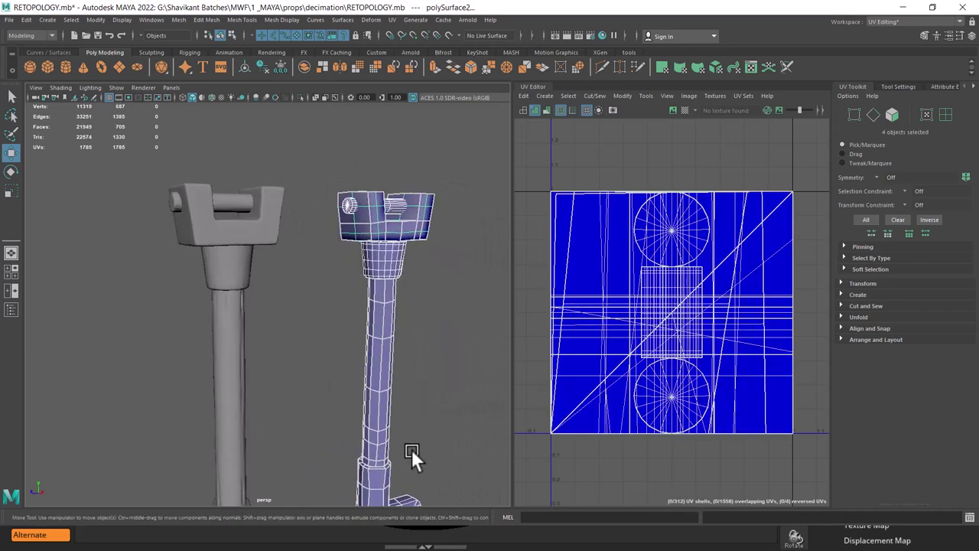
{"action": "right_click_drag", "start_coordinate": [342, 232], "coordinate": [329, 231], "text": "alt"}
{"action": "left_click_drag", "start_coordinate": [466, 208], "coordinate": [205, 506]}
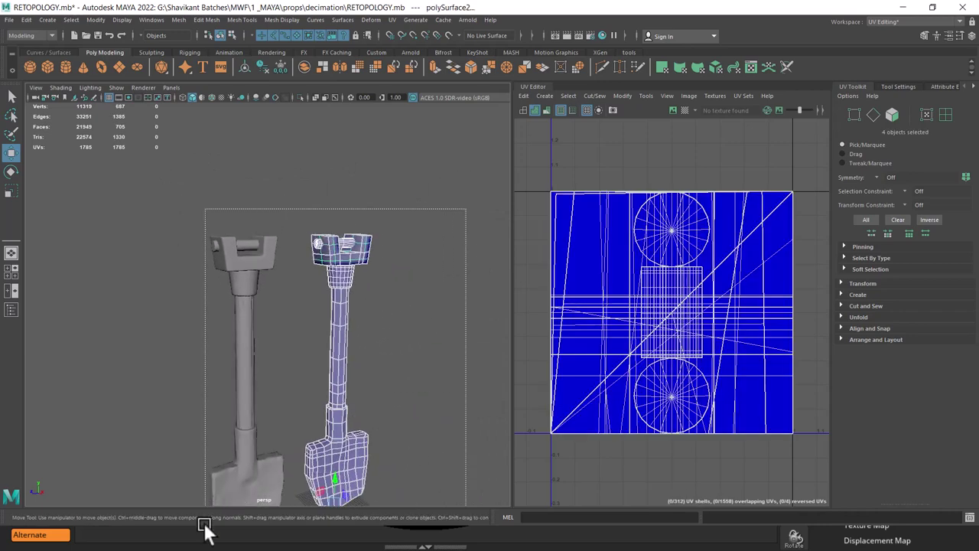
{"action": "right_click_drag", "start_coordinate": [291, 225], "coordinate": [339, 212], "text": "alt"}
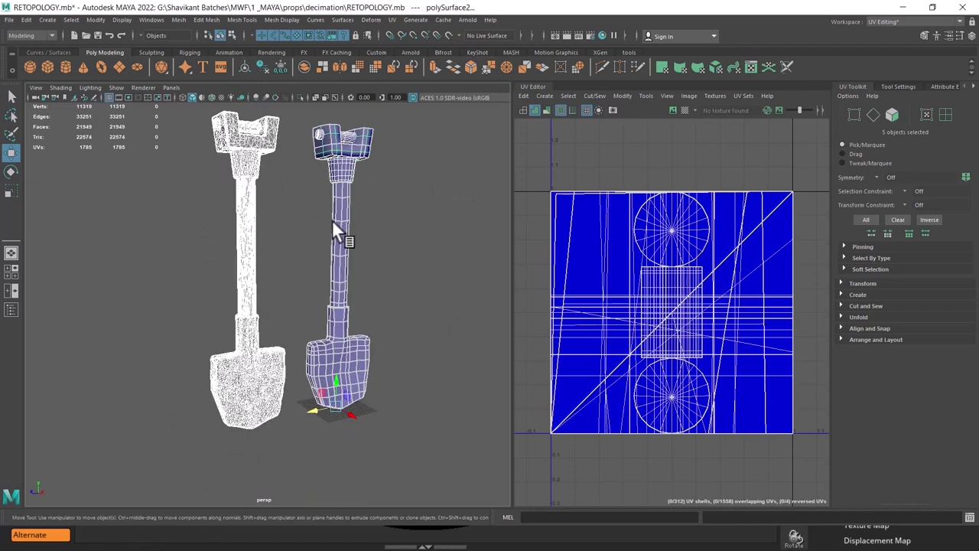
{"action": "middle_click_drag", "start_coordinate": [339, 212], "coordinate": [344, 251], "text": "alt"}
Toggle the UV Editor maximized, then maximize the perspective viewport framing both shovels
{"action": "key", "text": "ctrl+space"}
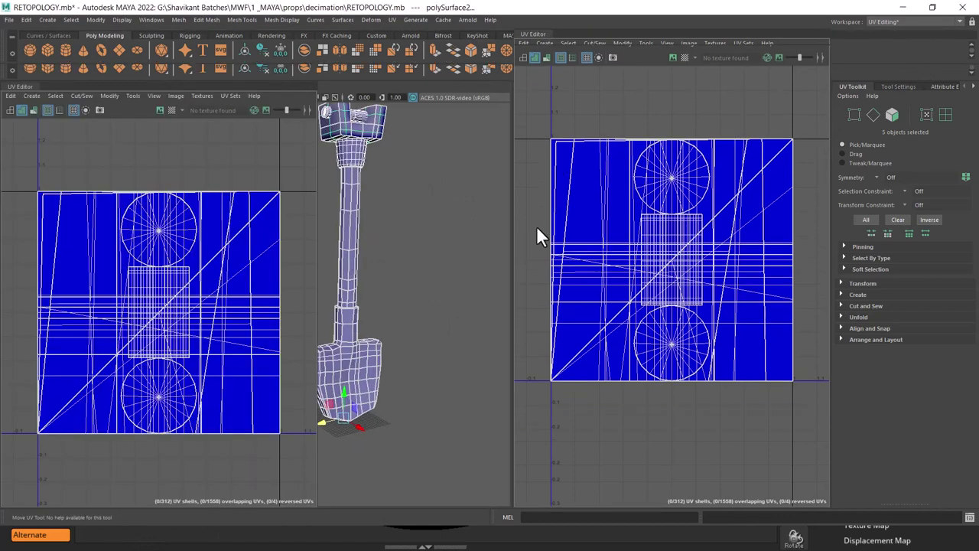
{"action": "key", "text": "ctrl+space"}
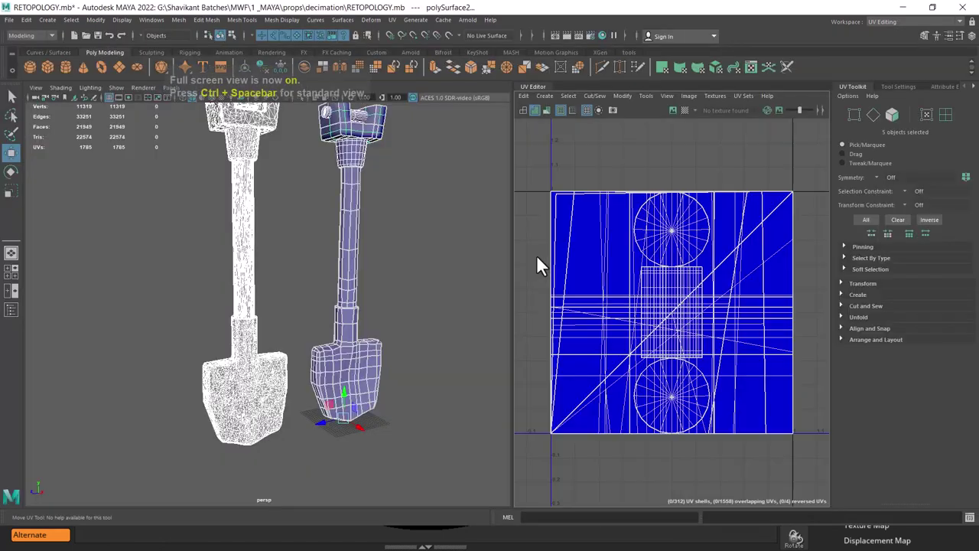
{"action": "left_click", "coordinate": [439, 313]}
{"action": "key", "text": "ctrl+space"}
{"action": "key", "text": "f"}
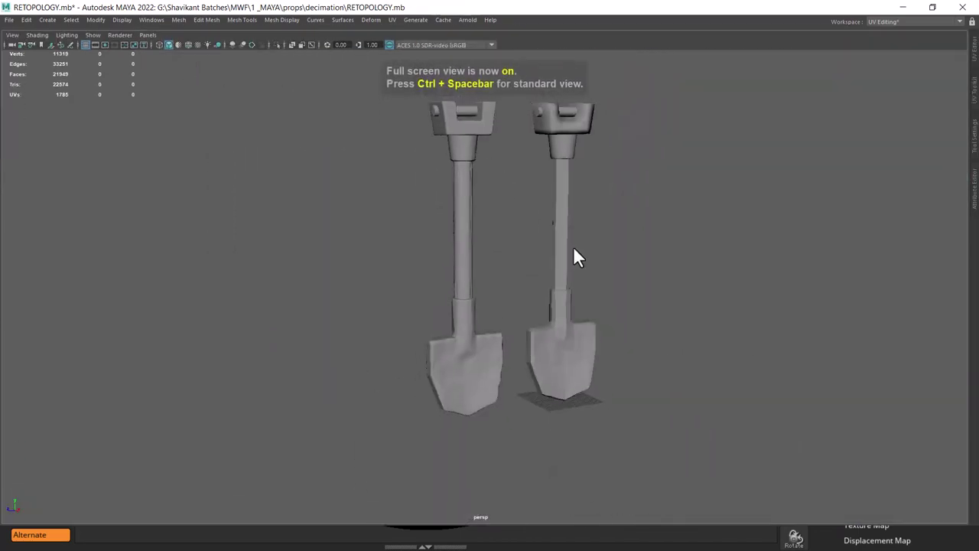
Orbit around both shovels, then select only the left high-poly shovel
{"action": "left_click_drag", "start_coordinate": [664, 120], "coordinate": [260, 528]}
{"action": "scroll", "coordinate": [628, 238], "scroll_direction": "up", "scroll_amount": 3}
{"action": "left_click_drag", "start_coordinate": [648, 334], "coordinate": [530, 266], "text": "alt"}
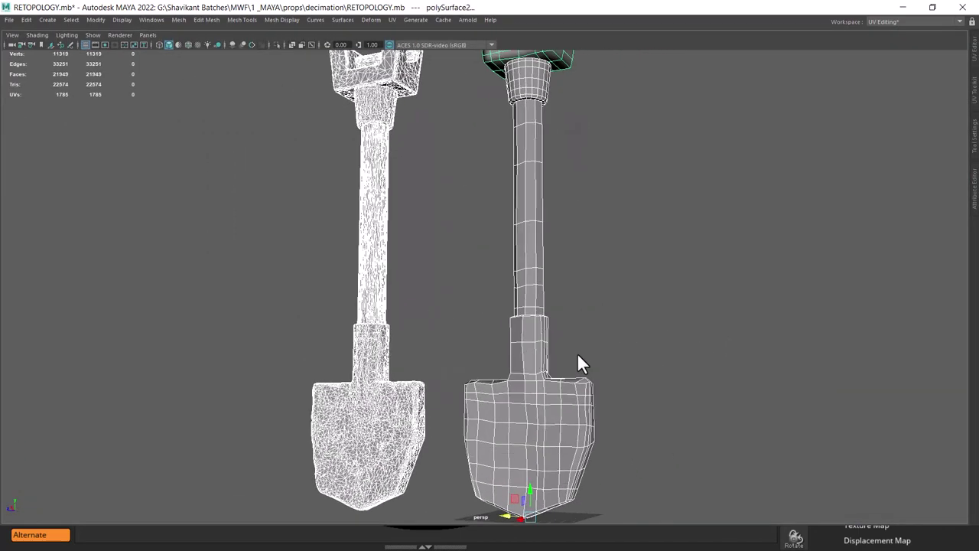
{"action": "middle_click_drag", "start_coordinate": [528, 257], "coordinate": [537, 271], "text": "alt"}
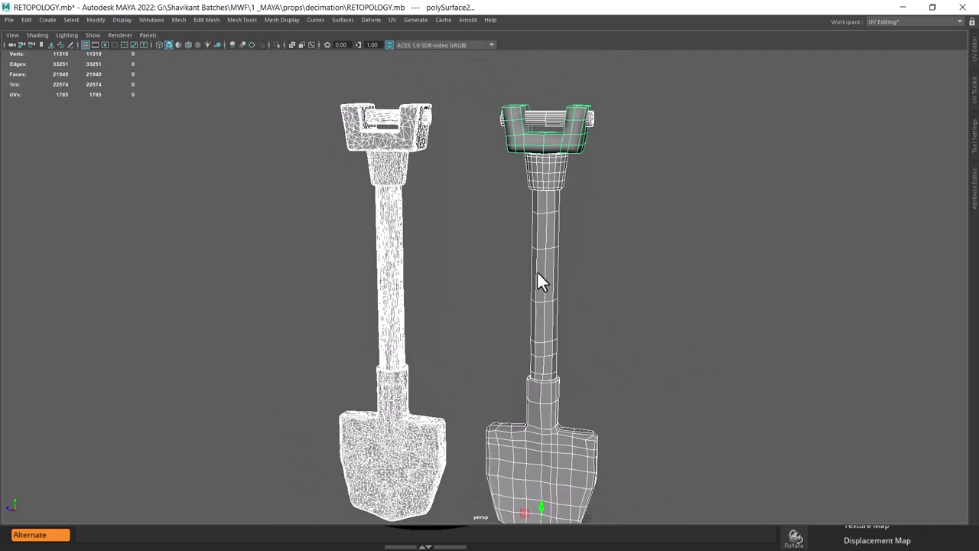
{"action": "mouse_move", "coordinate": [549, 218]}
{"action": "left_mouse_down", "text": "alt"}
{"action": "mouse_move", "coordinate": [563, 240]}
{"action": "mouse_move", "coordinate": [540, 278]}
{"action": "left_mouse_up", "text": "alt"}
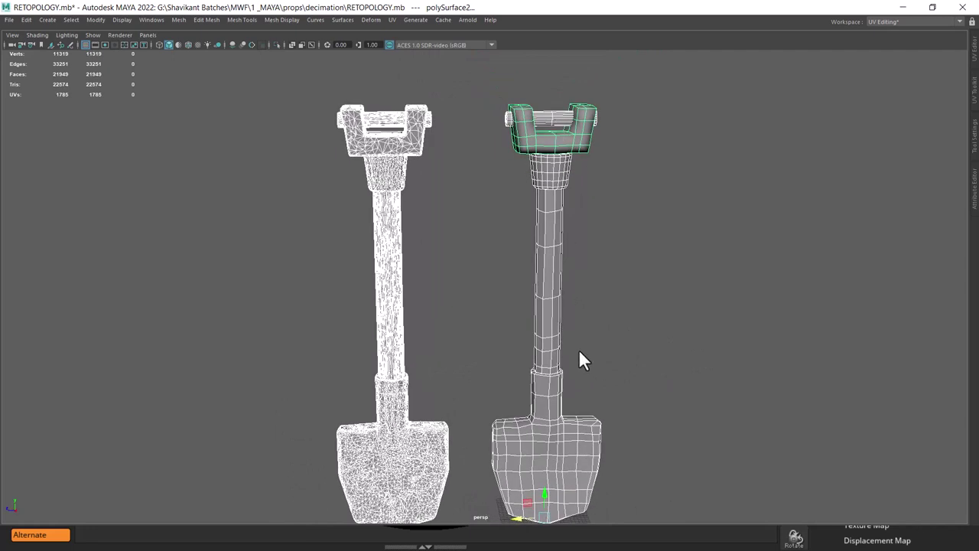
{"action": "left_click", "coordinate": [414, 282]}
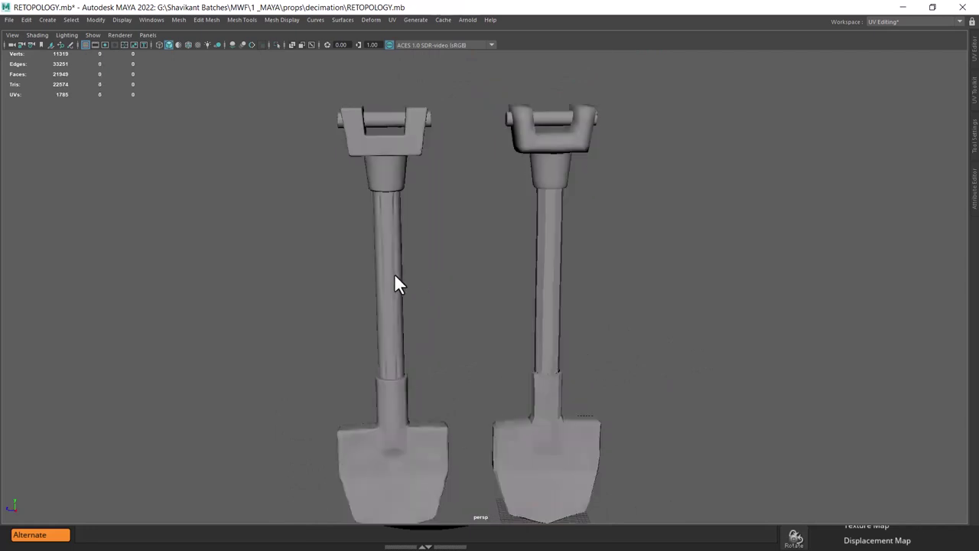
{"action": "left_click", "coordinate": [394, 283]}
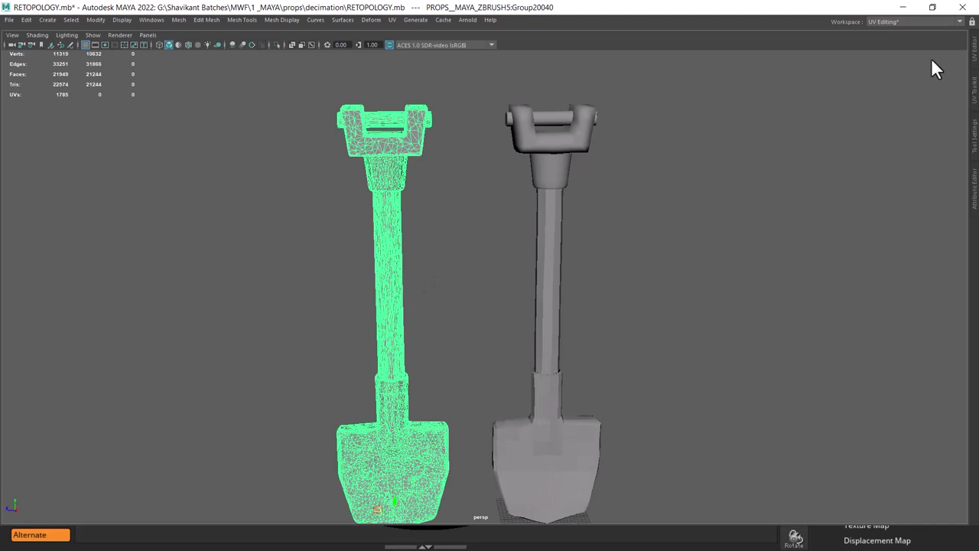
Open the scene RETOPOLOGY_unwrap_pt2_end.mb, answering the unsaved-changes prompt
{"action": "left_click", "coordinate": [11, 20]}
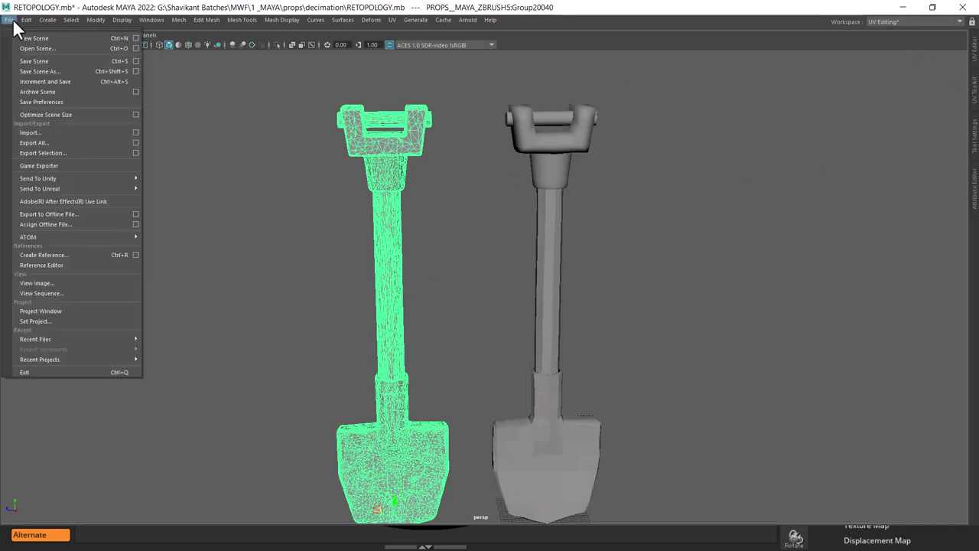
{"action": "left_click", "coordinate": [37, 48]}
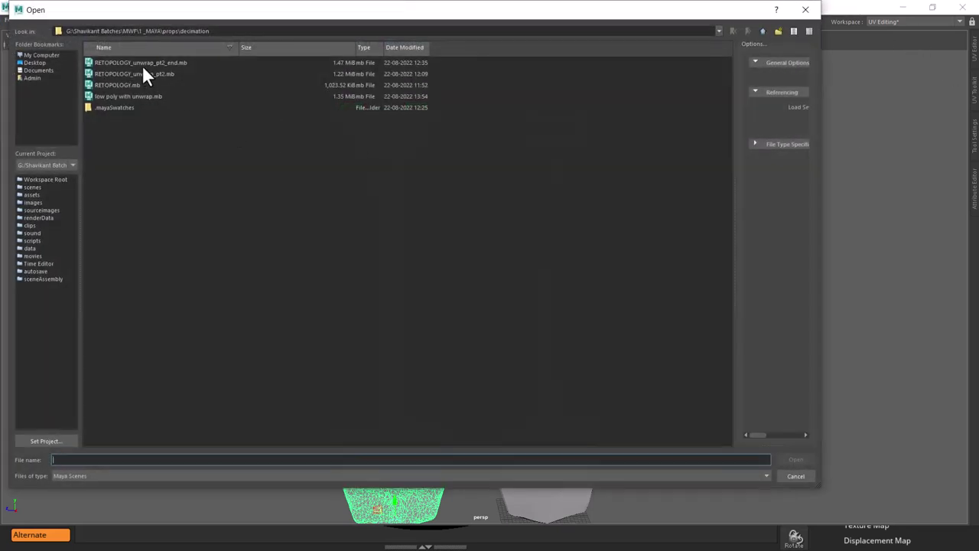
{"action": "double_click", "coordinate": [140, 63]}
{"action": "left_click", "coordinate": [492, 273]}
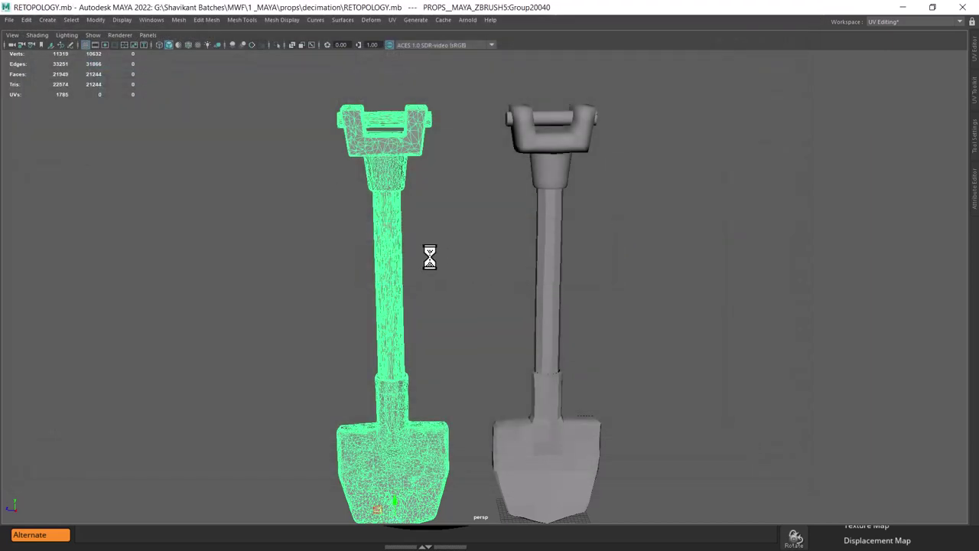
Restore the full UV Editing layout and select the shovel to show its UV shells
{"action": "scroll", "coordinate": [541, 237], "scroll_direction": "up", "scroll_amount": 3}
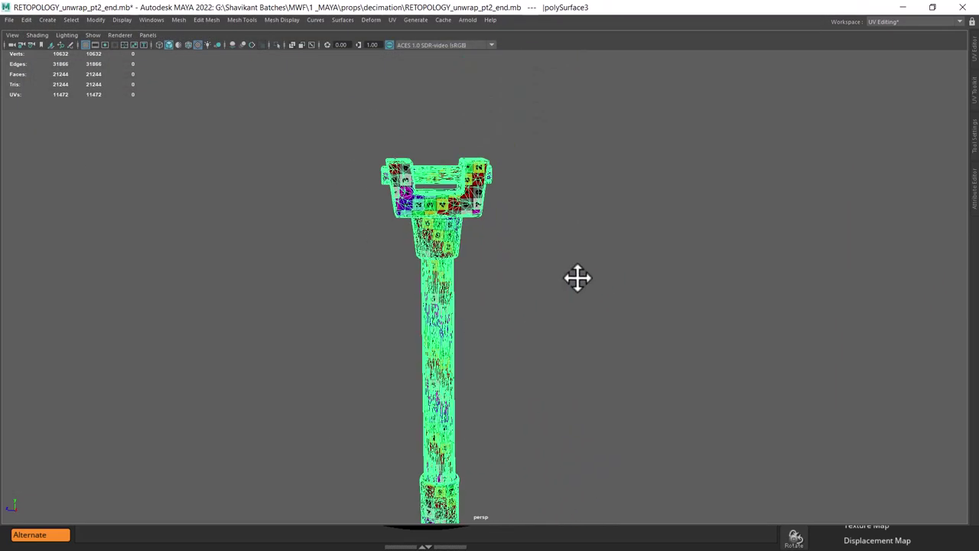
{"action": "mouse_move", "coordinate": [690, 199]}
{"action": "left_mouse_down", "text": "alt"}
{"action": "mouse_move", "coordinate": [592, 227]}
{"action": "mouse_move", "coordinate": [604, 294]}
{"action": "left_mouse_up", "text": "alt"}
{"action": "scroll", "coordinate": [570, 237], "scroll_direction": "down", "scroll_amount": 5}
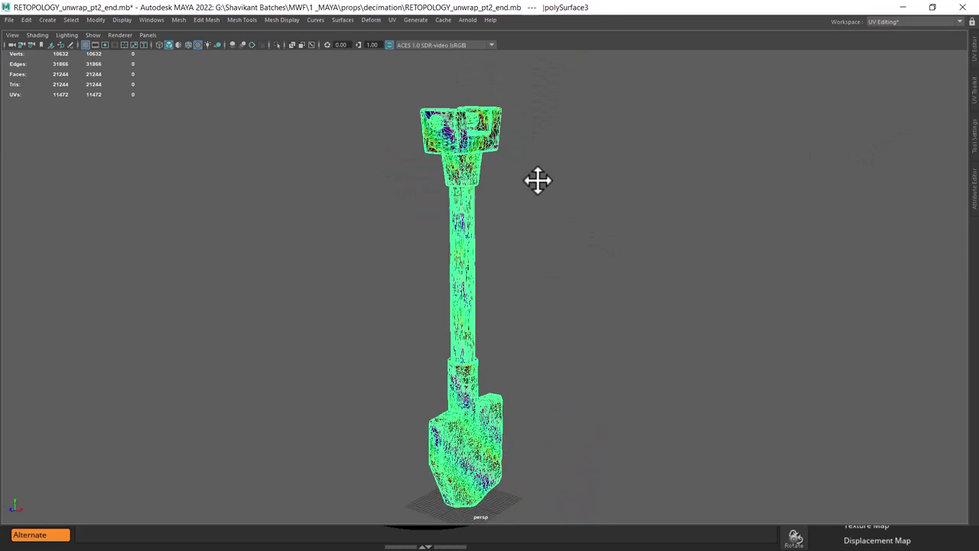
{"action": "middle_click_drag", "start_coordinate": [573, 232], "coordinate": [545, 214], "text": "alt"}
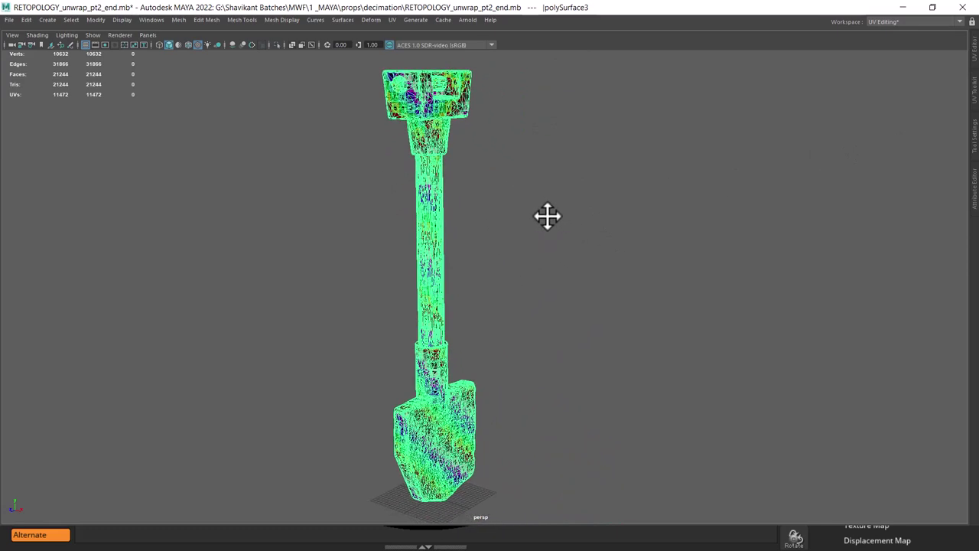
{"action": "left_click", "coordinate": [548, 218]}
{"action": "key", "text": "ctrl+space"}
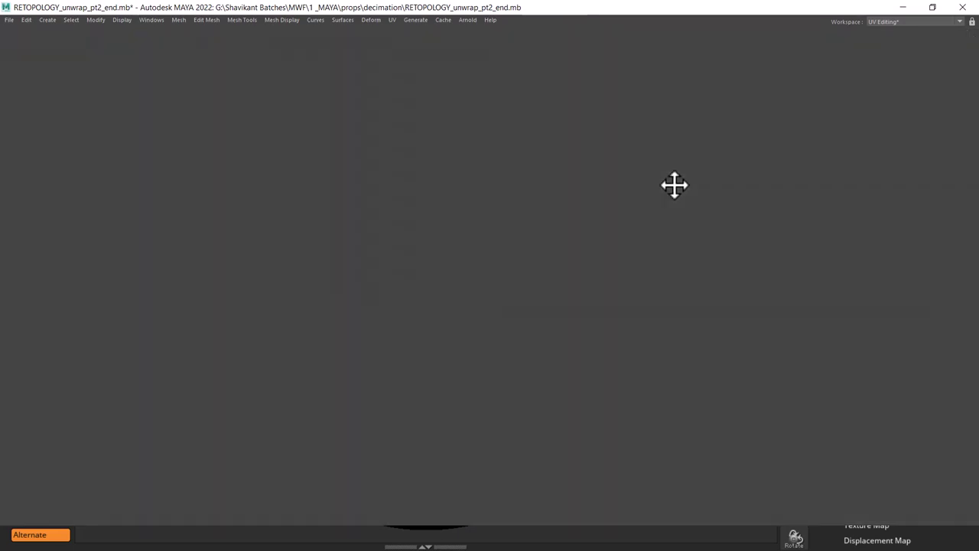
{"action": "left_click", "coordinate": [243, 243]}
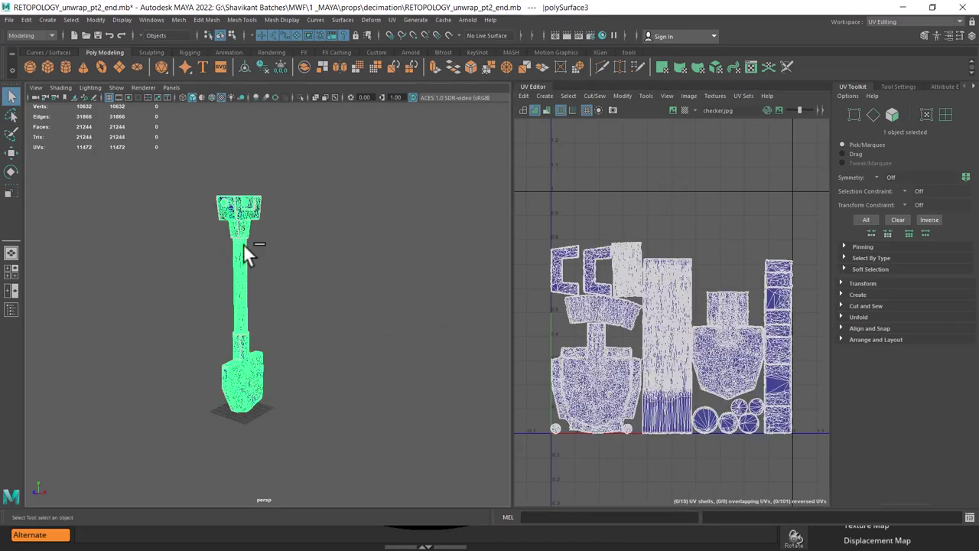
Inspect the UV shells and the shovel's checker pattern up close in both views
{"action": "mouse_move", "coordinate": [730, 227]}
{"action": "right_mouse_down", "text": "alt"}
{"action": "mouse_move", "coordinate": [774, 285]}
{"action": "mouse_move", "coordinate": [747, 258]}
{"action": "right_mouse_up", "text": "alt"}
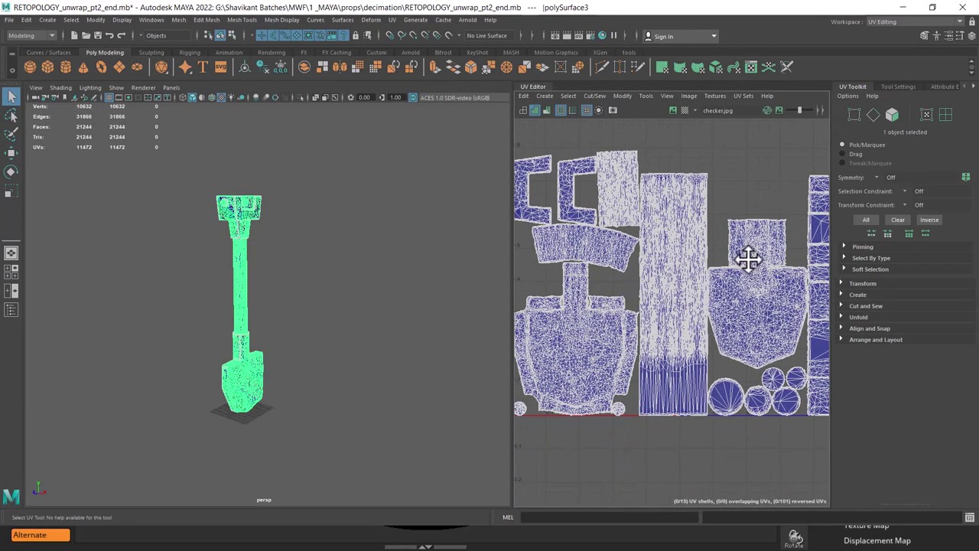
{"action": "mouse_move", "coordinate": [328, 396]}
{"action": "right_mouse_down", "text": "alt"}
{"action": "mouse_move", "coordinate": [319, 456]}
{"action": "mouse_move", "coordinate": [390, 407]}
{"action": "mouse_move", "coordinate": [286, 349]}
{"action": "right_mouse_up", "text": "alt"}
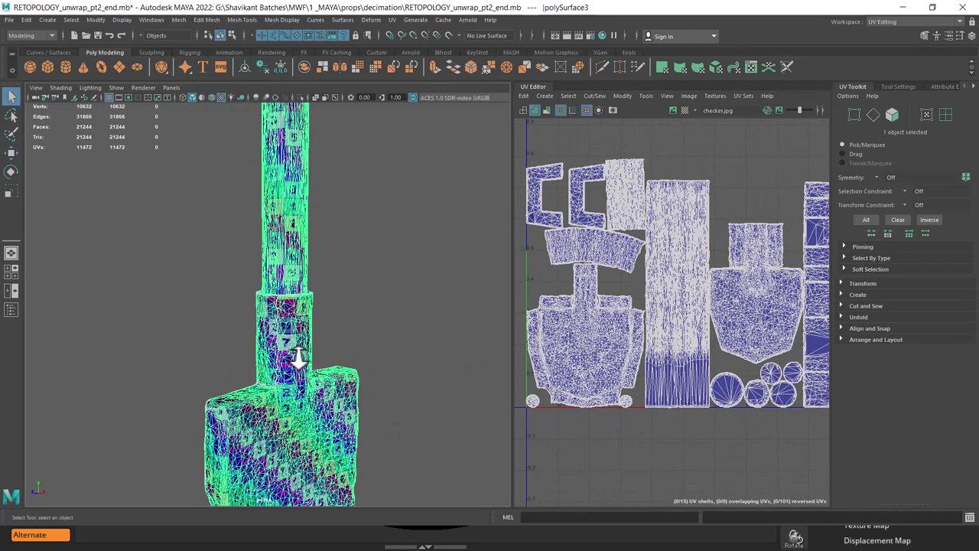
{"action": "mouse_move", "coordinate": [286, 349]}
{"action": "left_mouse_down", "text": "alt"}
{"action": "mouse_move", "coordinate": [299, 328]}
{"action": "mouse_move", "coordinate": [319, 339]}
{"action": "left_mouse_up", "text": "alt"}
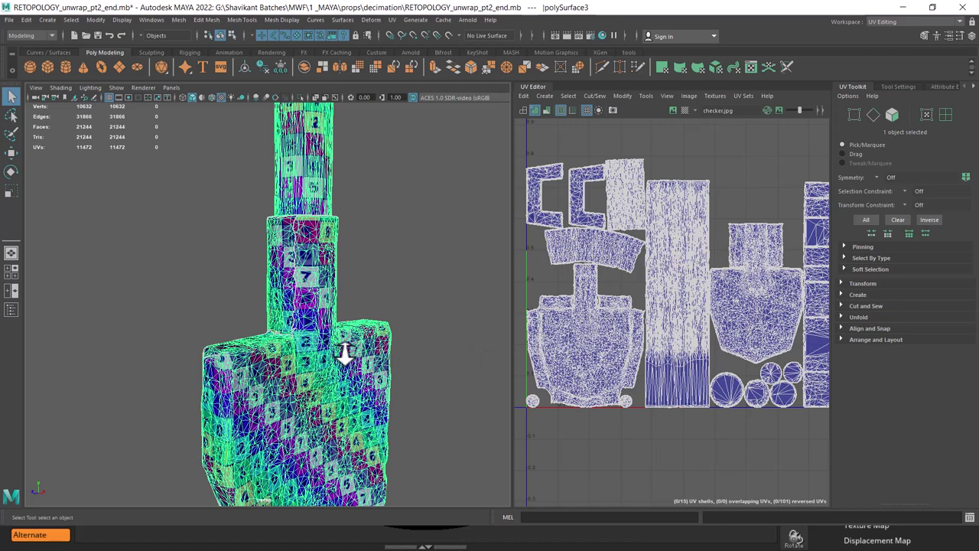
{"action": "right_click_drag", "start_coordinate": [754, 334], "coordinate": [718, 337], "text": "alt"}
{"action": "right_click_drag", "start_coordinate": [443, 372], "coordinate": [345, 356], "text": "alt"}
{"action": "left_click_drag", "start_coordinate": [345, 356], "coordinate": [284, 345], "text": "alt"}
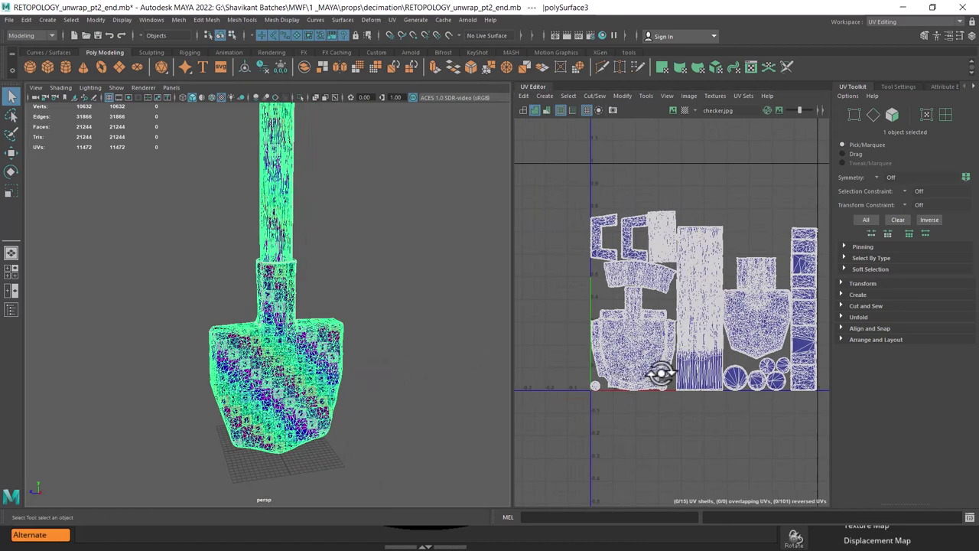
{"action": "left_click_drag", "start_coordinate": [434, 345], "coordinate": [443, 358], "text": "alt"}
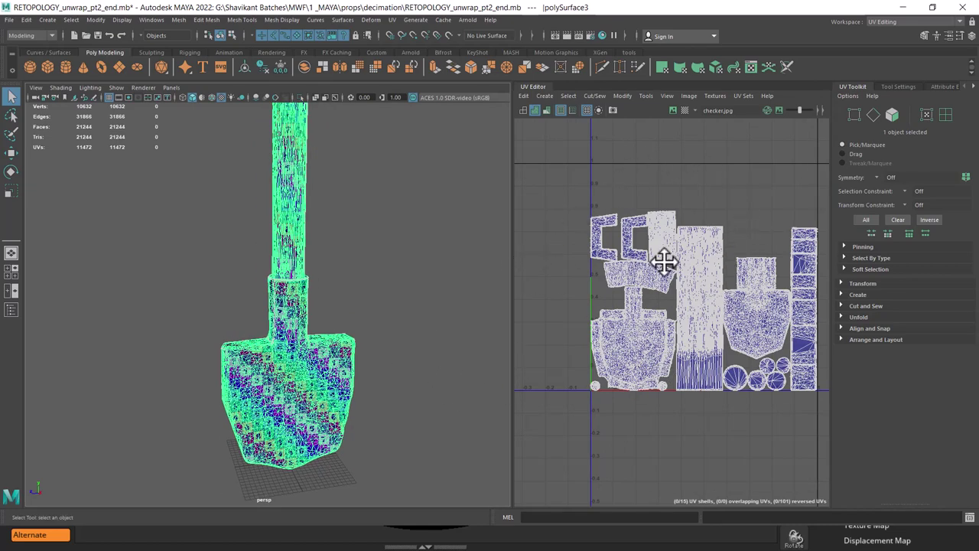
{"action": "right_click_drag", "start_coordinate": [670, 198], "coordinate": [705, 215]}
Select all UV shells and review Layout UVs options, keeping 2048 map size and 1×1 tiles
{"action": "scroll", "coordinate": [732, 237], "scroll_direction": "down", "scroll_amount": 3}
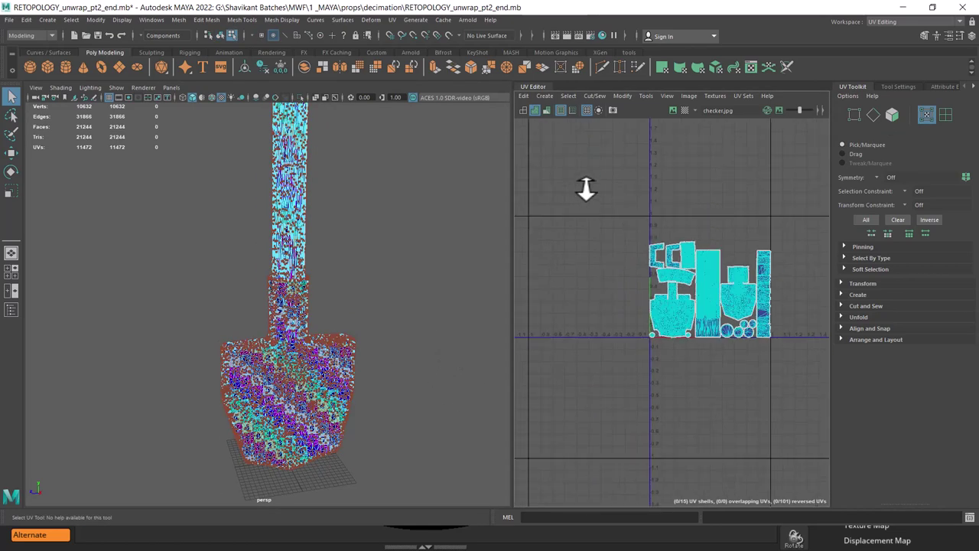
{"action": "left_click_drag", "start_coordinate": [586, 186], "coordinate": [824, 412]}
{"action": "right_click_drag", "start_coordinate": [710, 212], "coordinate": [645, 251], "text": "shift"}
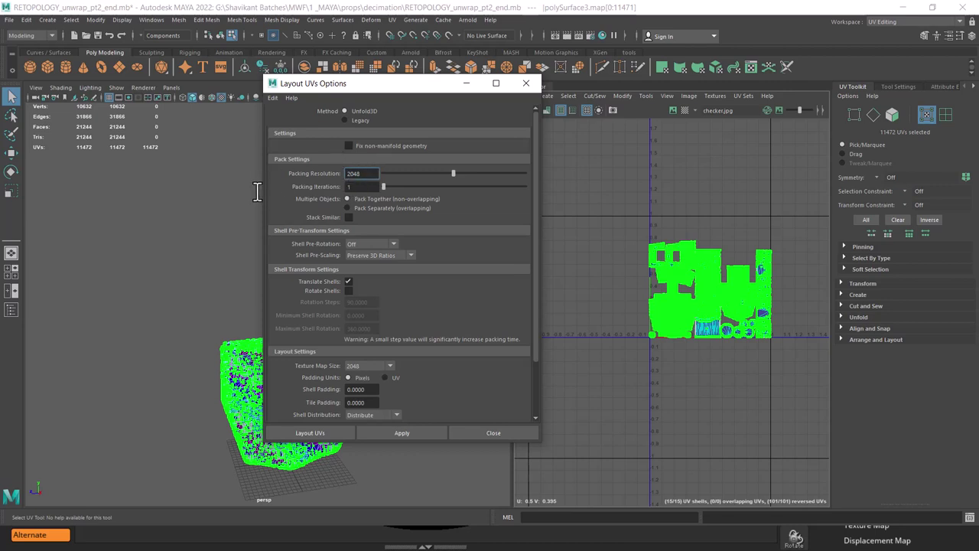
{"action": "left_click", "coordinate": [362, 366]}
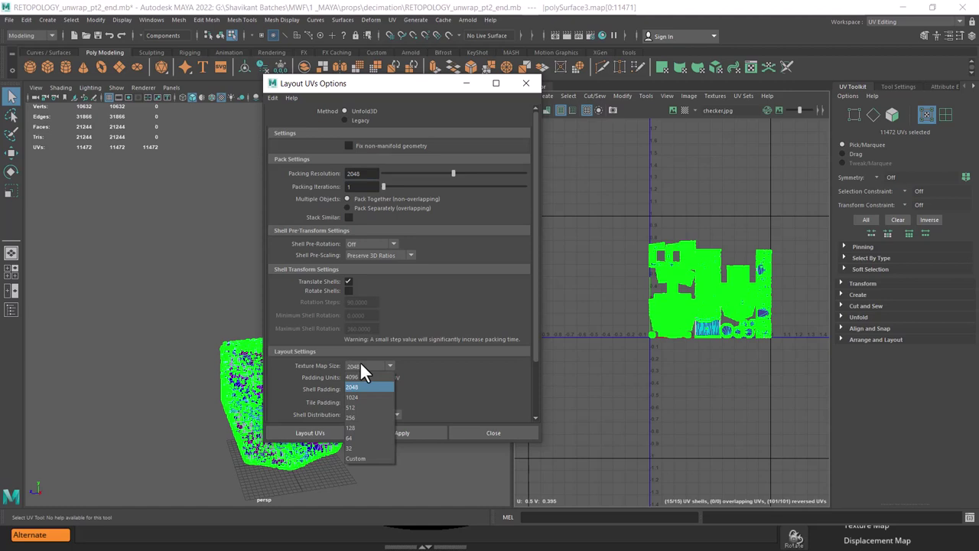
{"action": "left_click", "coordinate": [362, 369]}
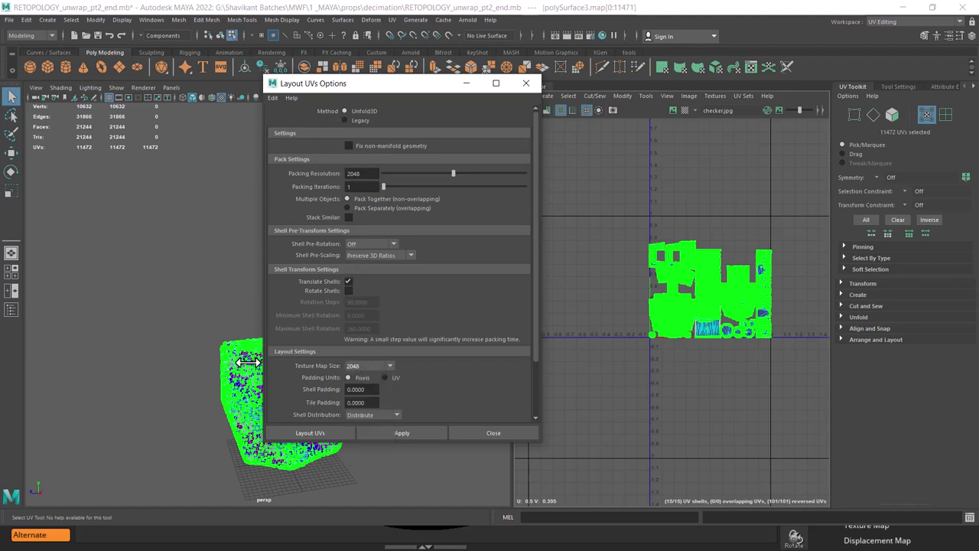
{"action": "scroll", "coordinate": [366, 350], "scroll_direction": "down", "scroll_amount": 2}
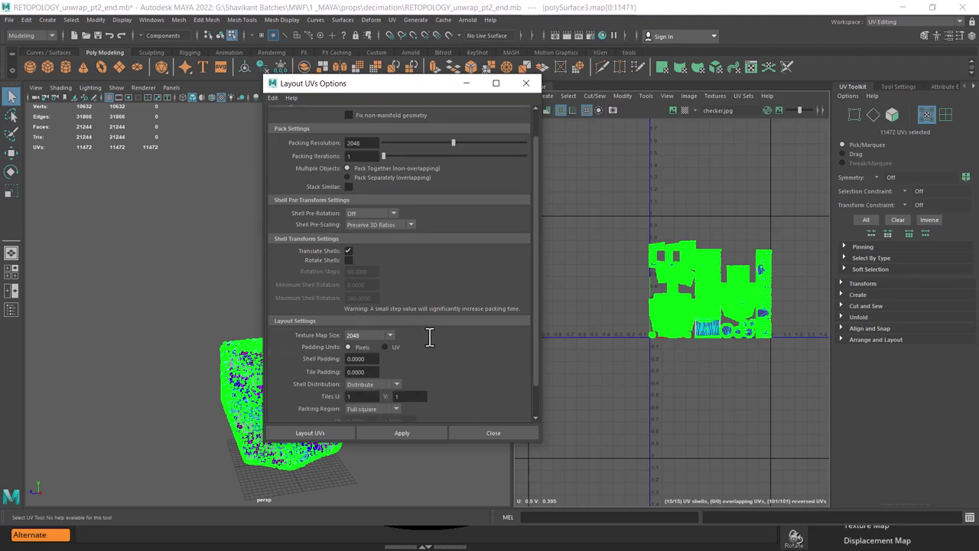
{"action": "left_click", "coordinate": [425, 395]}
{"action": "scroll", "coordinate": [398, 237], "scroll_direction": "up", "scroll_amount": 2}
{"action": "key", "text": "alt+Tab"}
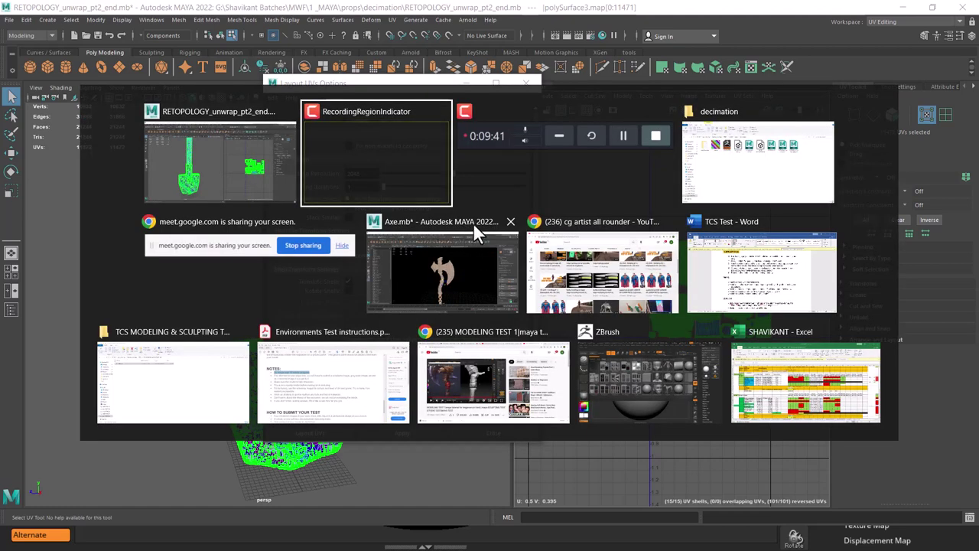
Copy the term 'UDIM' from the TCS Test brief's Maya requirement about proper UVs
{"action": "left_click", "coordinate": [721, 298]}
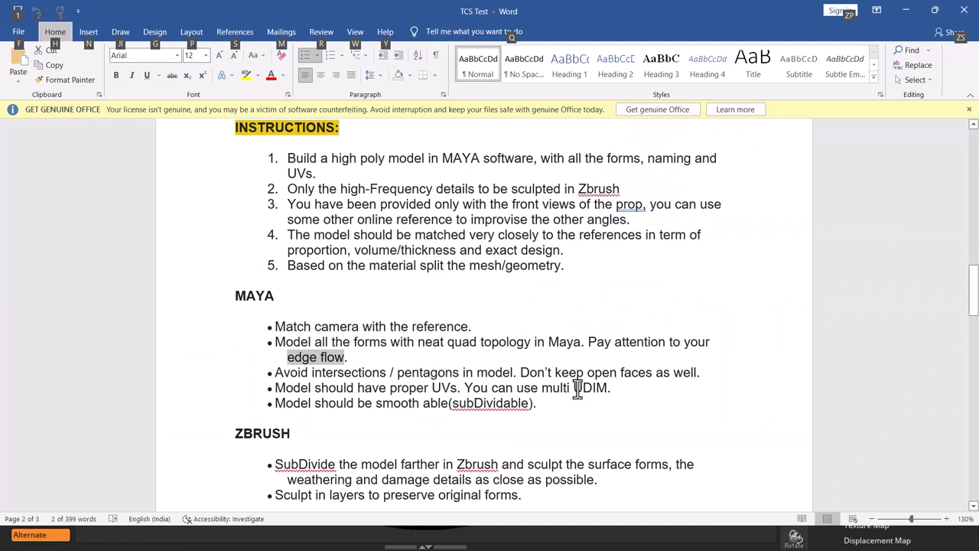
{"action": "left_click_drag", "start_coordinate": [573, 388], "coordinate": [600, 387]}
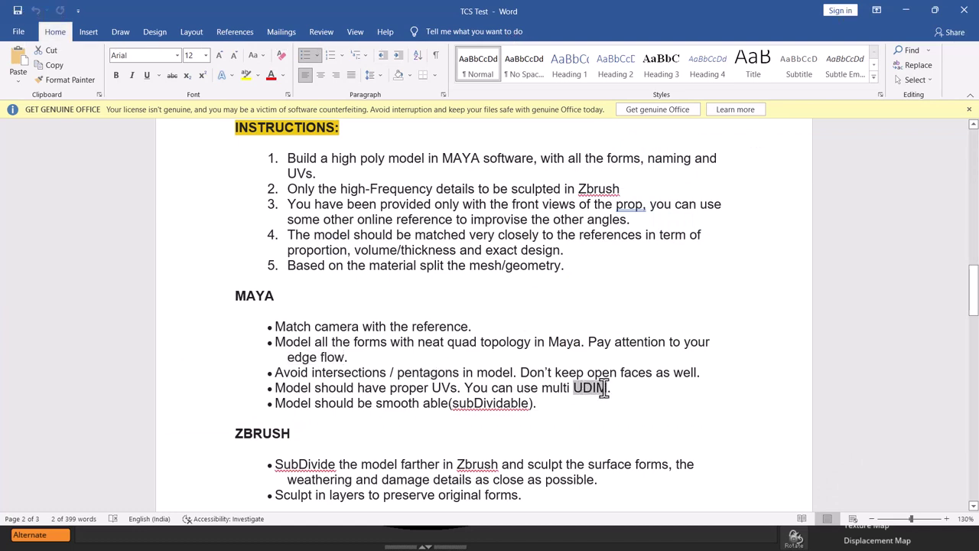
{"action": "key", "text": "ctrl+c"}
{"action": "key", "text": "alt+Tab"}
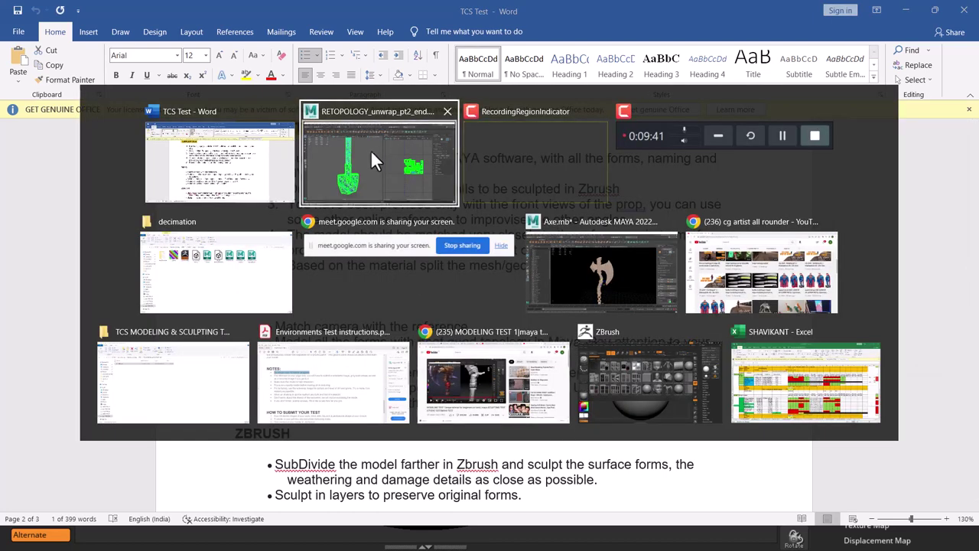
Search Google for 'UDIM' in a new Chrome tab
{"action": "left_click", "coordinate": [732, 250]}
{"action": "left_click", "coordinate": [176, 14]}
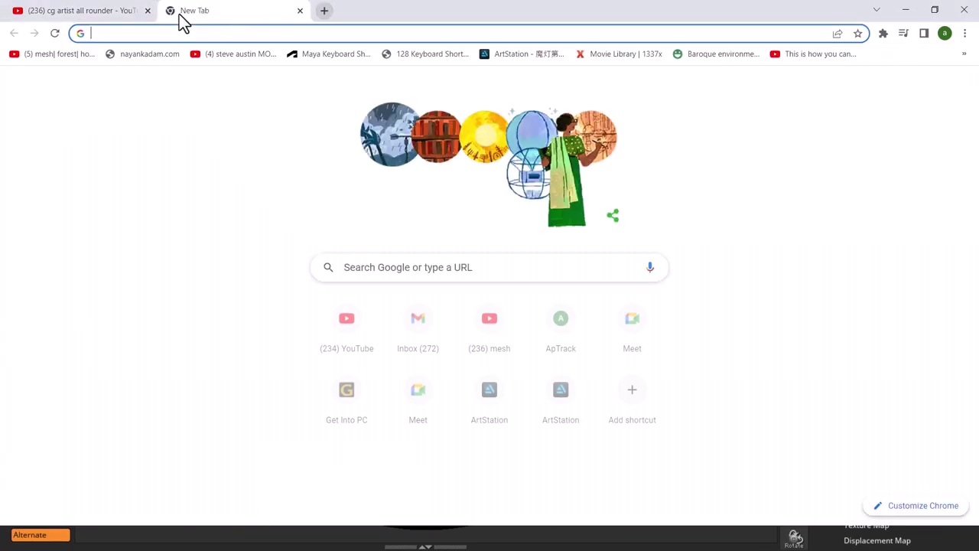
{"action": "type", "text": "UDIM"}
{"action": "key", "text": "Return"}
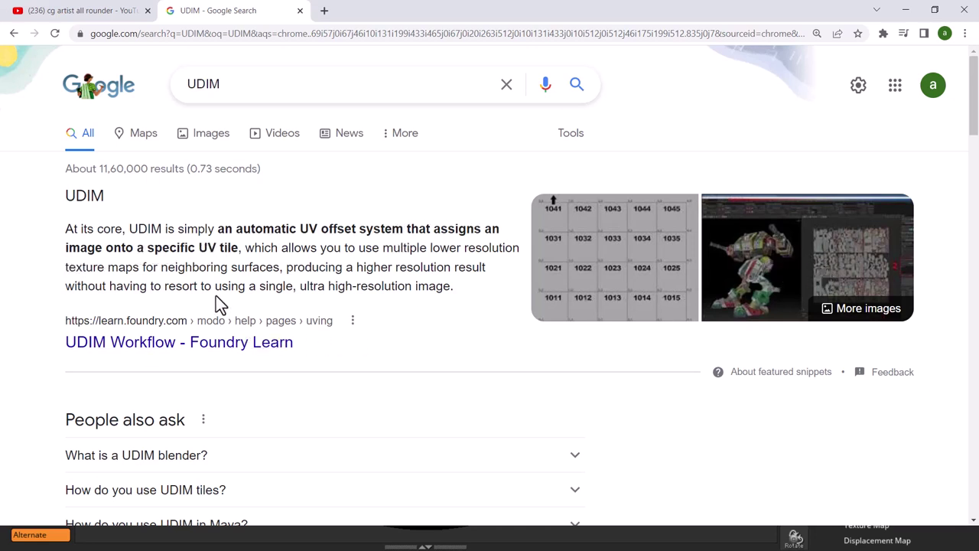
Switch to UDIM image results and preview the Rizom-Lab UDIMs example
{"action": "left_click", "coordinate": [200, 136]}
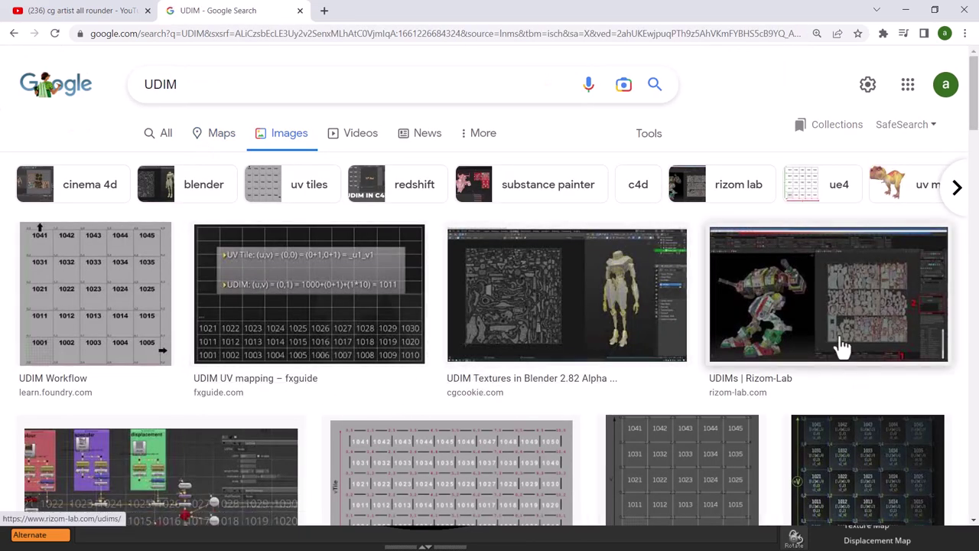
{"action": "left_click", "coordinate": [780, 331]}
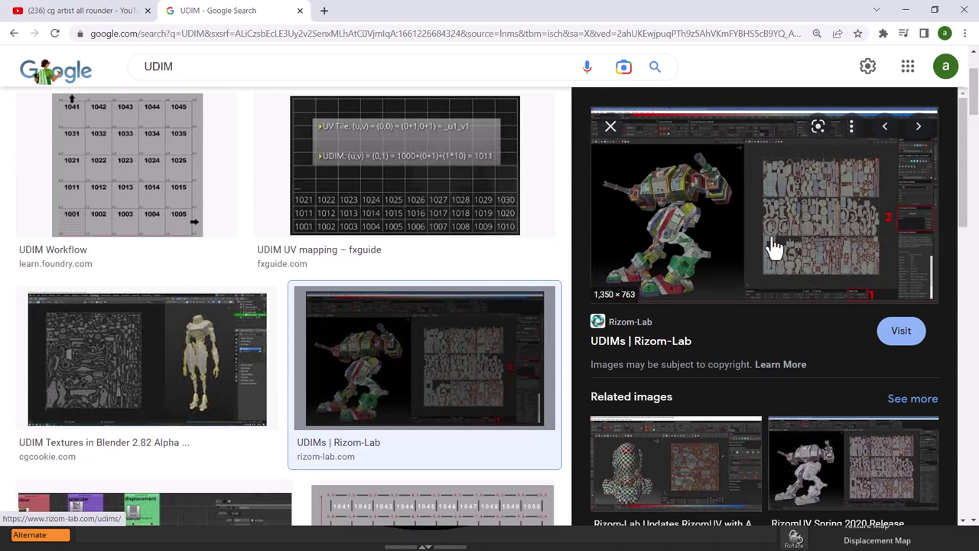
{"action": "scroll", "coordinate": [488, 283], "scroll_direction": "down", "scroll_amount": 1}
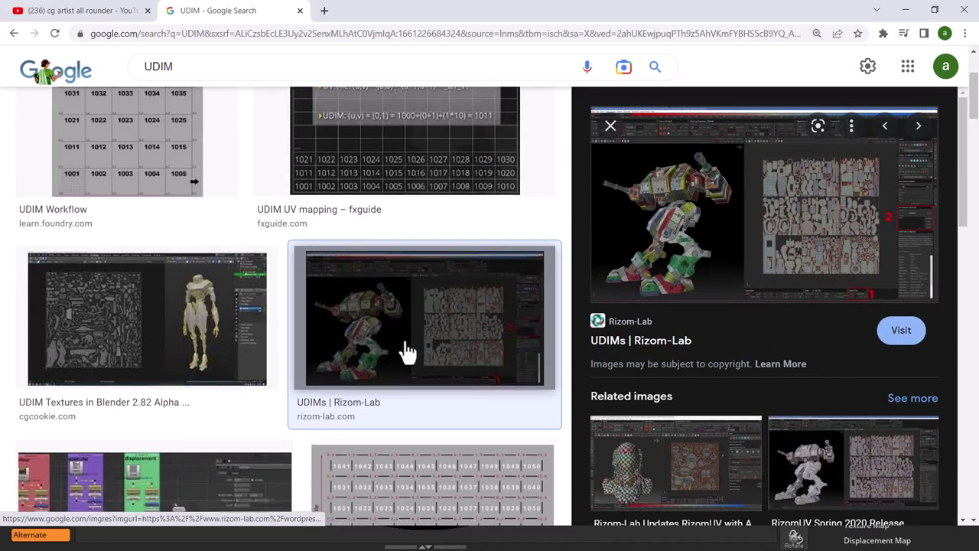
{"action": "scroll", "coordinate": [402, 350], "scroll_direction": "down", "scroll_amount": 2}
{"action": "scroll", "coordinate": [407, 340], "scroll_direction": "down", "scroll_amount": 2}
{"action": "scroll", "coordinate": [409, 350], "scroll_direction": "down", "scroll_amount": 2}
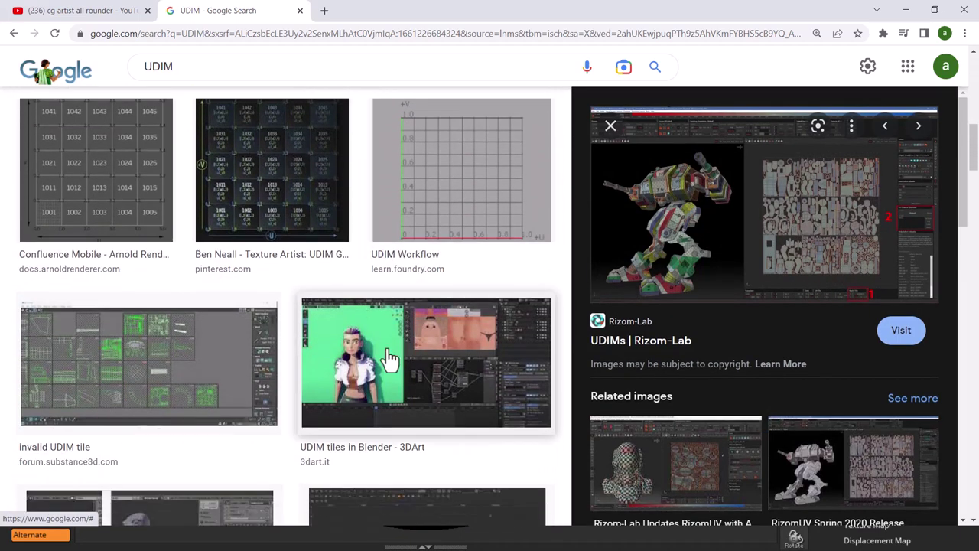
Preview more UDIM tile examples, ending on the Substance Painter texturing image
{"action": "left_click", "coordinate": [179, 354]}
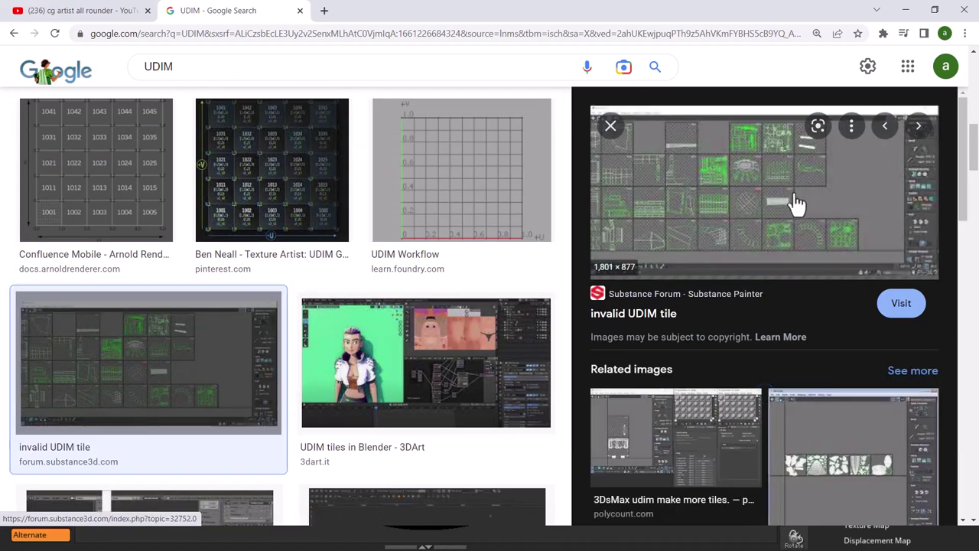
{"action": "left_click", "coordinate": [851, 479]}
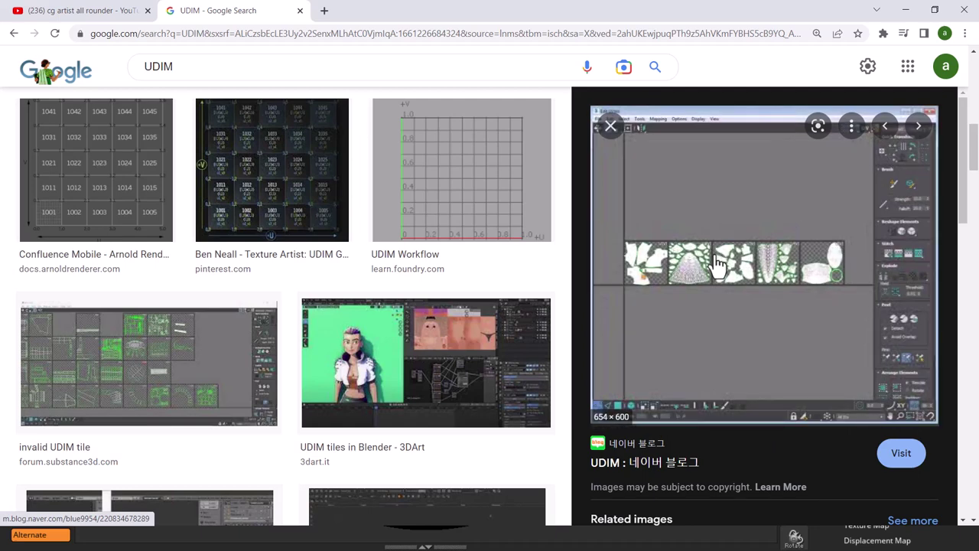
{"action": "scroll", "coordinate": [301, 335], "scroll_direction": "down", "scroll_amount": 3}
{"action": "scroll", "coordinate": [300, 344], "scroll_direction": "down", "scroll_amount": 2}
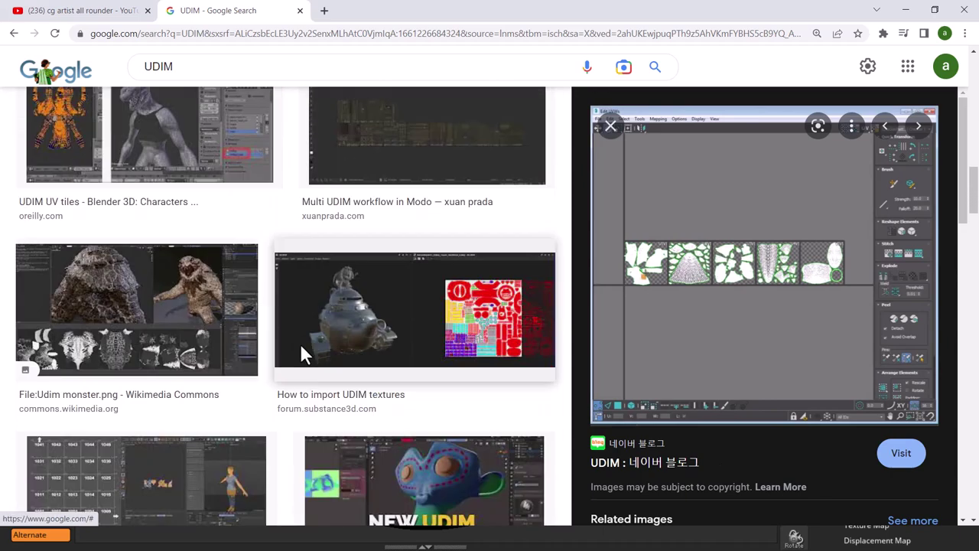
{"action": "scroll", "coordinate": [301, 346], "scroll_direction": "down", "scroll_amount": 1}
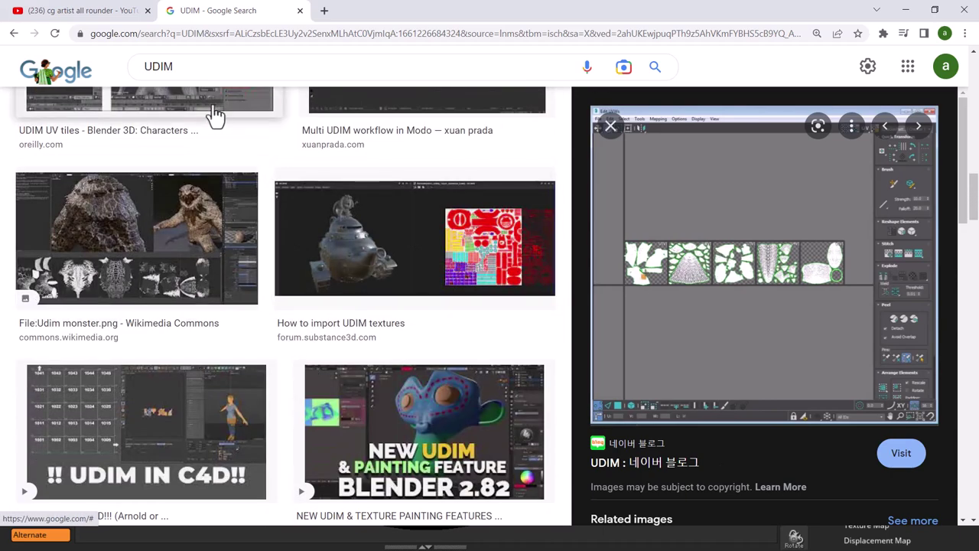
{"action": "scroll", "coordinate": [290, 227], "scroll_direction": "down", "scroll_amount": 3}
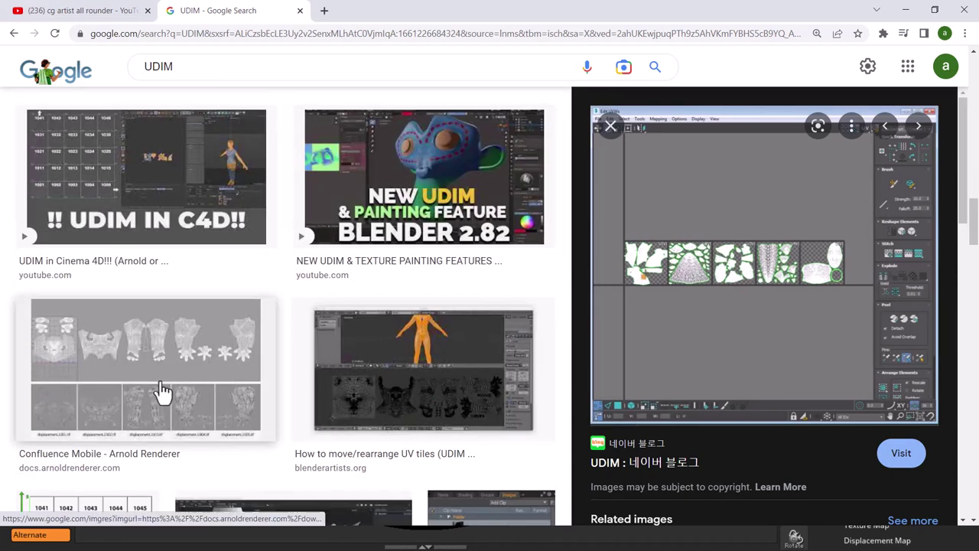
{"action": "left_click", "coordinate": [163, 392]}
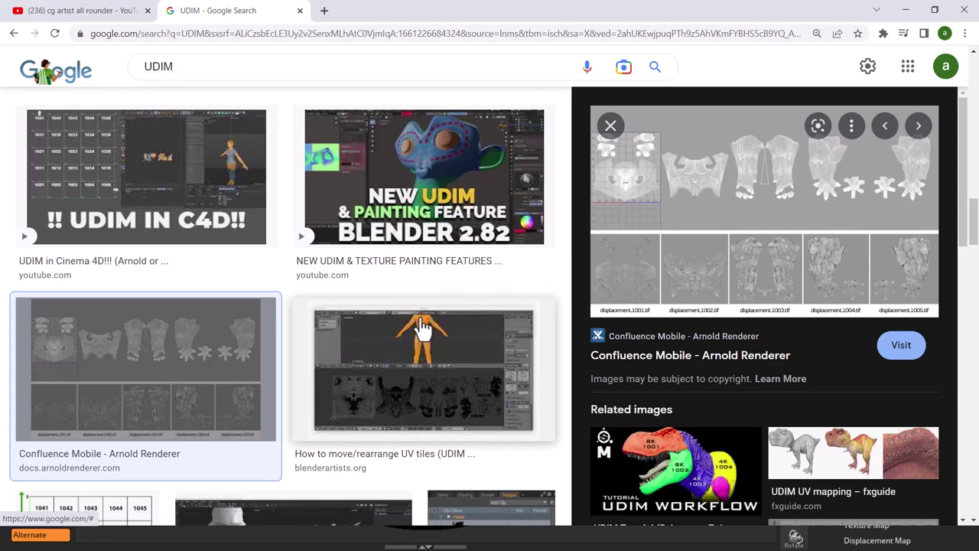
{"action": "scroll", "coordinate": [416, 340], "scroll_direction": "down", "scroll_amount": 5}
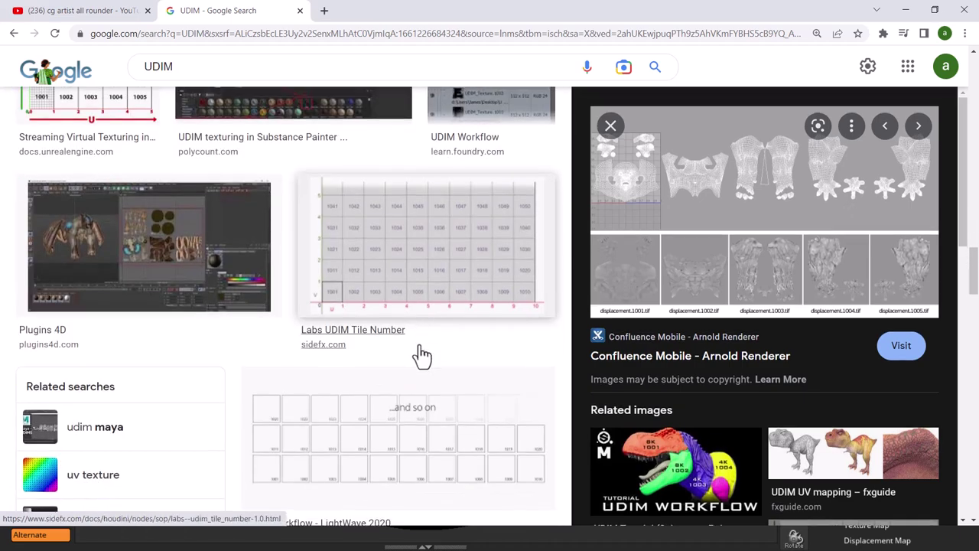
{"action": "scroll", "coordinate": [419, 345], "scroll_direction": "up", "scroll_amount": 3}
{"action": "left_click", "coordinate": [345, 315]}
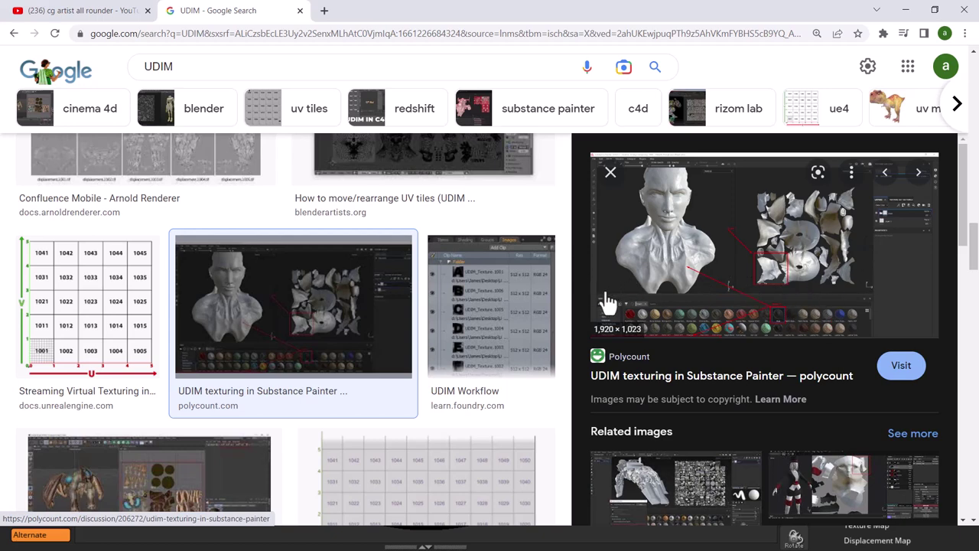
Return to the Maya axe scene and select the whole axe object
{"action": "key", "text": "alt+Tab"}
{"action": "left_click", "coordinate": [769, 289]}
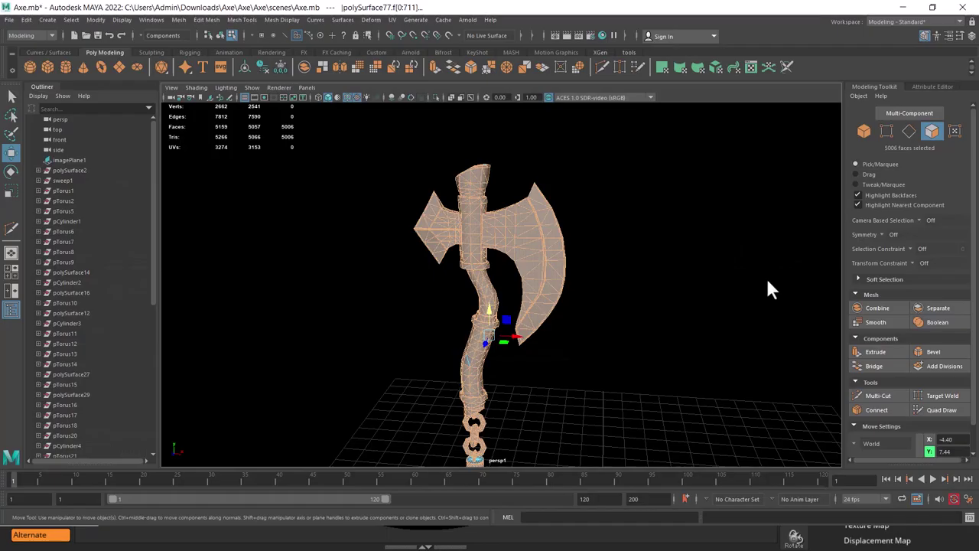
{"action": "mouse_move", "coordinate": [586, 390]}
{"action": "left_mouse_down", "text": "alt"}
{"action": "mouse_move", "coordinate": [619, 339]}
{"action": "mouse_move", "coordinate": [627, 286]}
{"action": "mouse_move", "coordinate": [630, 311]}
{"action": "left_mouse_up", "text": "alt"}
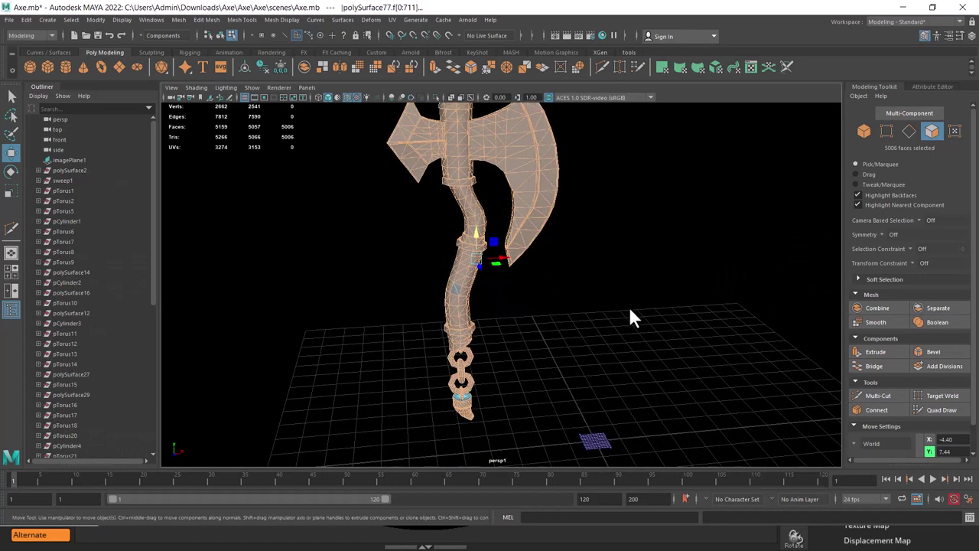
{"action": "key", "text": "F8"}
Reset Mesh Cleanup options, enable 4-sided faces, and select matching polygons
{"action": "left_click_drag", "start_coordinate": [609, 344], "coordinate": [615, 367], "text": "alt"}
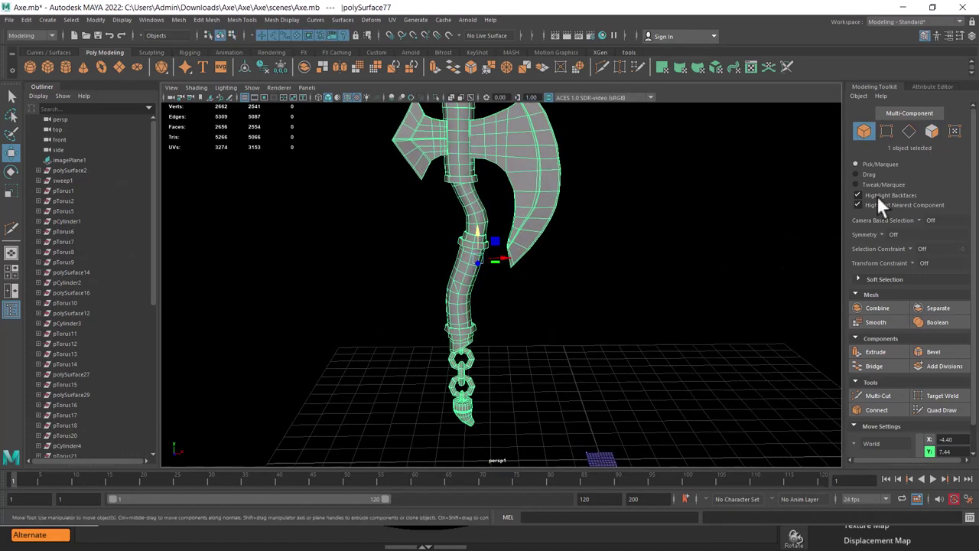
{"action": "right_click", "coordinate": [528, 168], "text": "shift"}
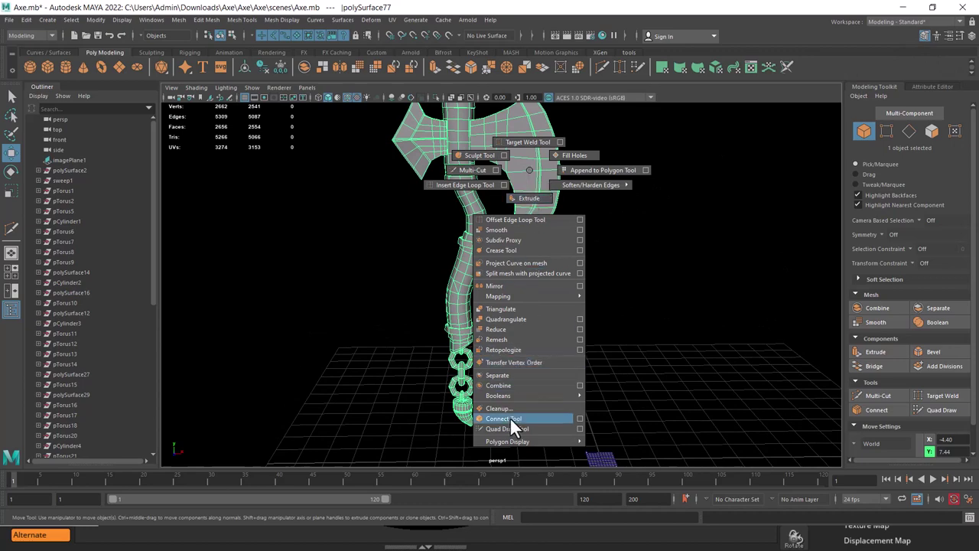
{"action": "left_click", "coordinate": [504, 409]}
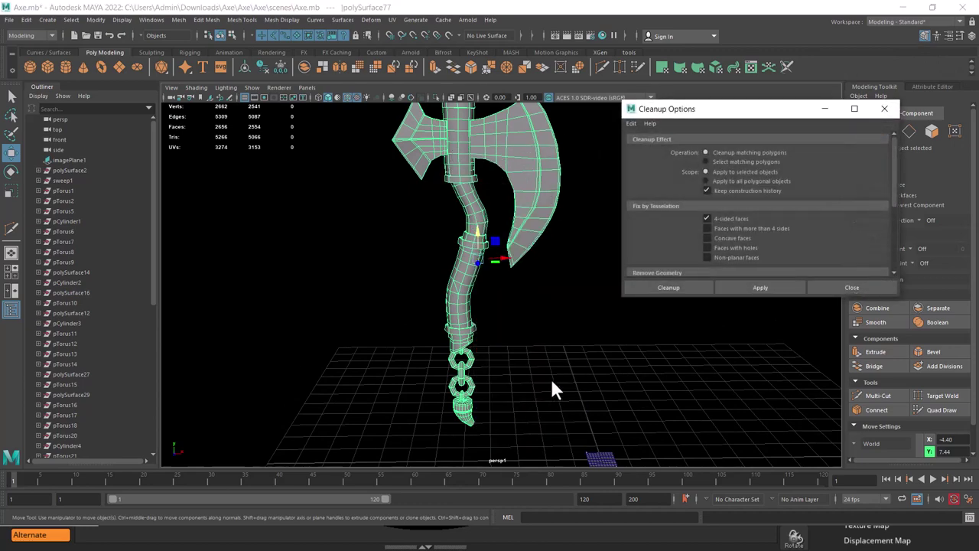
{"action": "left_click", "coordinate": [631, 123]}
{"action": "left_click", "coordinate": [650, 153]}
{"action": "left_click", "coordinate": [731, 218]}
{"action": "left_click", "coordinate": [762, 287]}
Delete a stray edge on the axe handle and rerun the cleanup selection
{"action": "left_click_drag", "start_coordinate": [574, 324], "coordinate": [594, 314], "text": "alt"}
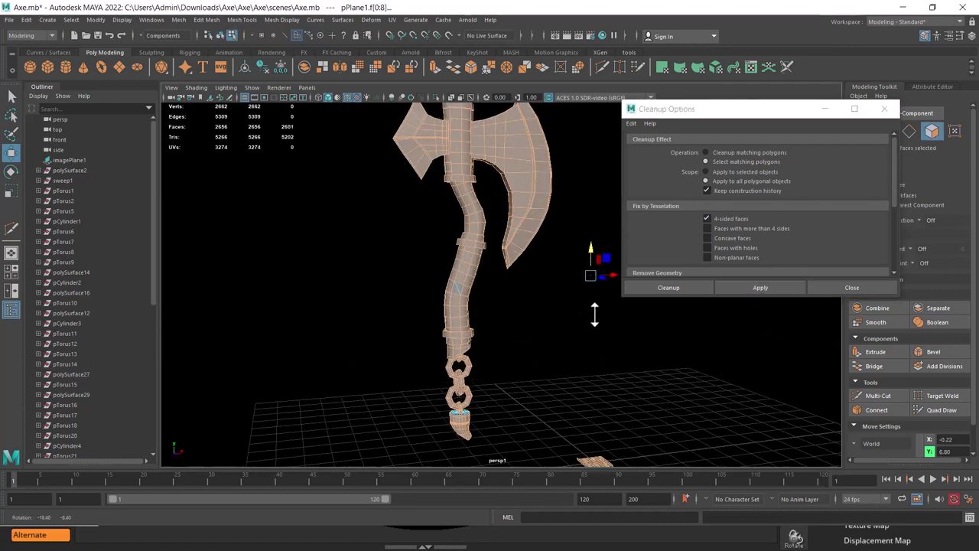
{"action": "mouse_move", "coordinate": [594, 314]}
{"action": "right_mouse_down", "text": "alt"}
{"action": "mouse_move", "coordinate": [558, 375]}
{"action": "mouse_move", "coordinate": [592, 411]}
{"action": "mouse_move", "coordinate": [528, 301]}
{"action": "mouse_move", "coordinate": [556, 365]}
{"action": "right_mouse_up", "text": "alt"}
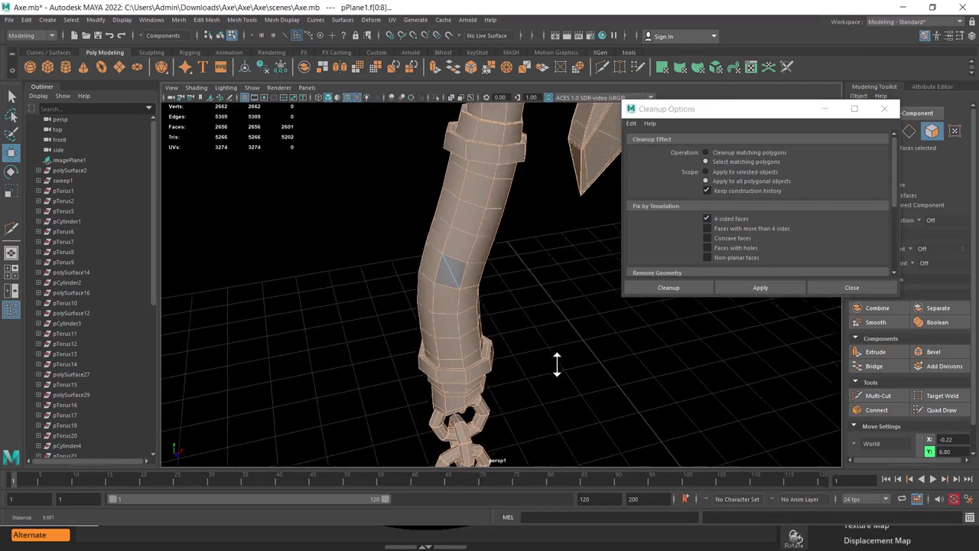
{"action": "mouse_move", "coordinate": [529, 273]}
{"action": "right_mouse_down"}
{"action": "mouse_move", "coordinate": [526, 226]}
{"action": "mouse_move", "coordinate": [505, 254]}
{"action": "right_mouse_up"}
{"action": "left_click", "coordinate": [459, 279]}
{"action": "right_click", "coordinate": [514, 249], "text": "shift"}
{"action": "right_click_drag", "start_coordinate": [460, 203], "coordinate": [541, 166]}
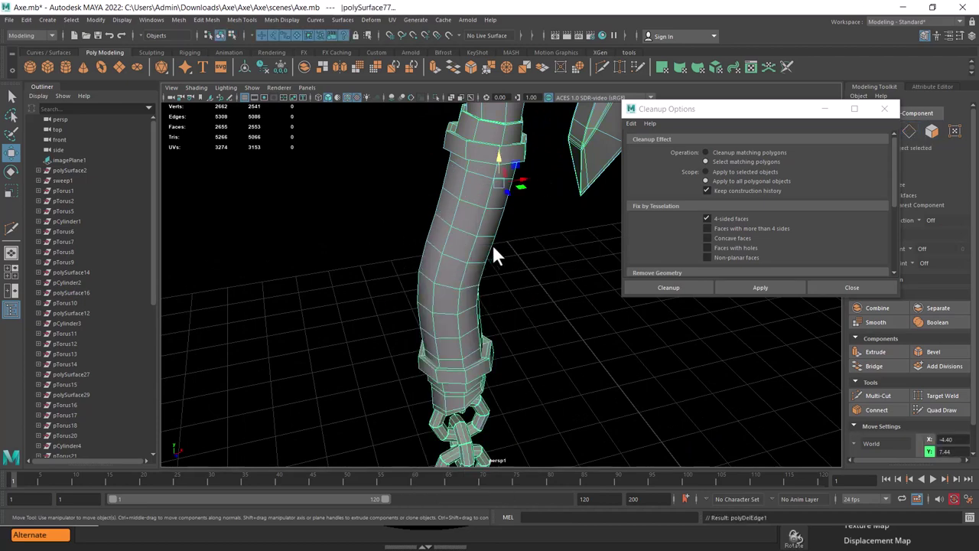
{"action": "left_click", "coordinate": [772, 290]}
Inspect the lower end of the axe and close the Cleanup Options window
{"action": "mouse_move", "coordinate": [547, 306]}
{"action": "right_mouse_down", "text": "alt"}
{"action": "mouse_move", "coordinate": [497, 370]}
{"action": "mouse_move", "coordinate": [426, 343]}
{"action": "mouse_move", "coordinate": [426, 358]}
{"action": "right_mouse_up", "text": "alt"}
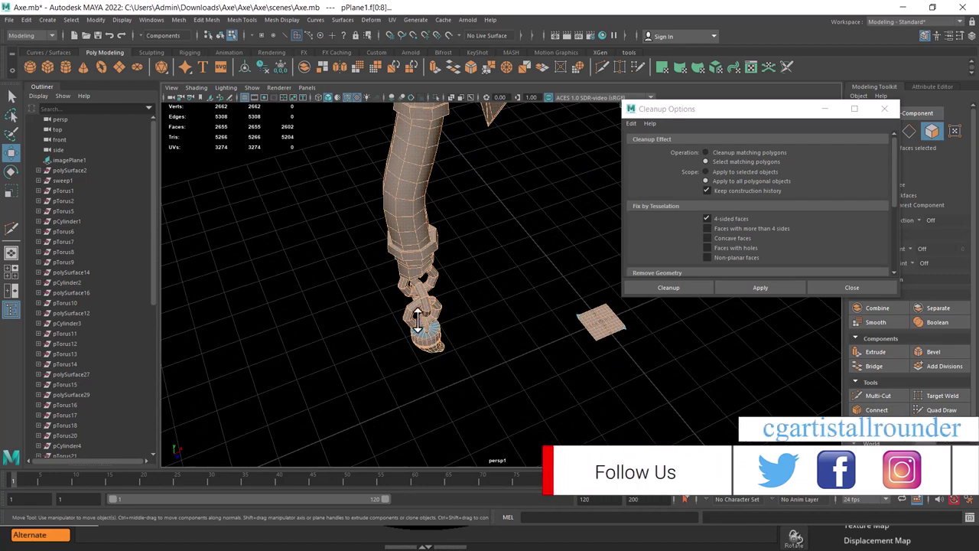
{"action": "mouse_move", "coordinate": [441, 329]}
{"action": "right_mouse_down", "text": "alt"}
{"action": "mouse_move", "coordinate": [448, 237]}
{"action": "mouse_move", "coordinate": [511, 352]}
{"action": "mouse_move", "coordinate": [371, 240]}
{"action": "right_mouse_up", "text": "alt"}
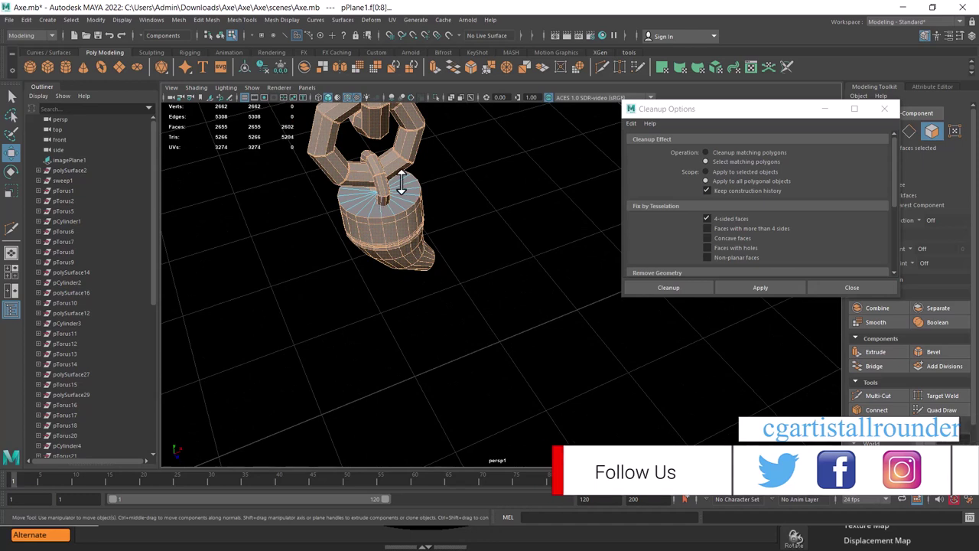
{"action": "left_click", "coordinate": [868, 287]}
{"action": "mouse_move", "coordinate": [413, 229]}
{"action": "middle_mouse_down", "text": "alt"}
{"action": "mouse_move", "coordinate": [365, 264]}
{"action": "mouse_move", "coordinate": [427, 306]}
{"action": "middle_mouse_up", "text": "alt"}
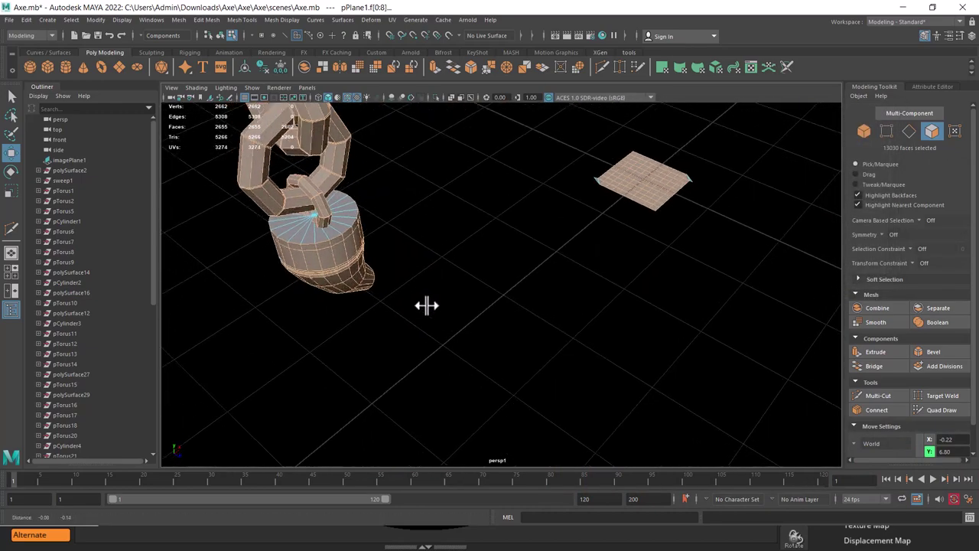
Reselect the axe mesh in object mode and smooth it to 10,274 faces
{"action": "mouse_move", "coordinate": [616, 283]}
{"action": "left_mouse_down", "text": "alt"}
{"action": "mouse_move", "coordinate": [616, 341]}
{"action": "mouse_move", "coordinate": [609, 210]}
{"action": "mouse_move", "coordinate": [527, 249]}
{"action": "left_mouse_up", "text": "alt"}
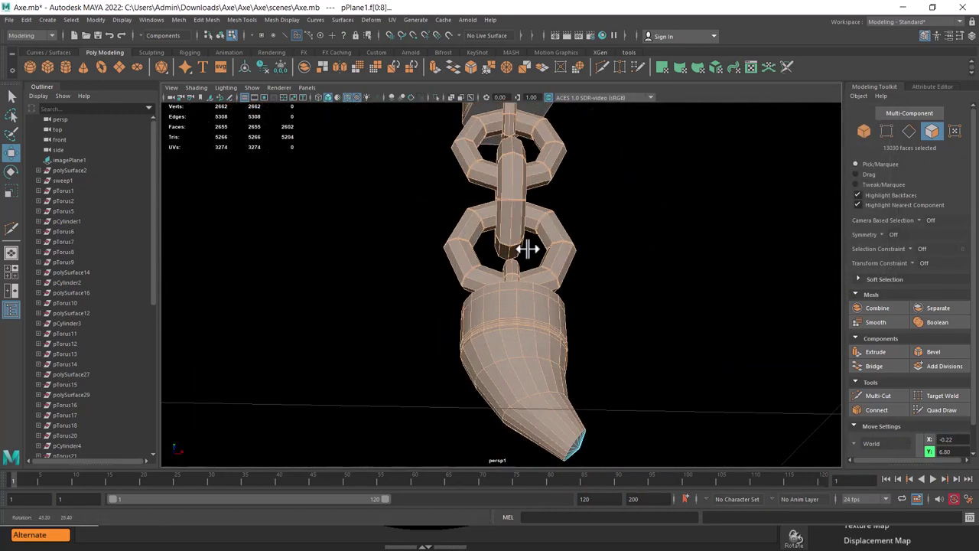
{"action": "mouse_move", "coordinate": [528, 248]}
{"action": "middle_mouse_down", "text": "alt"}
{"action": "mouse_move", "coordinate": [524, 405]}
{"action": "mouse_move", "coordinate": [523, 220]}
{"action": "middle_mouse_up", "text": "alt"}
{"action": "mouse_move", "coordinate": [576, 231]}
{"action": "left_mouse_down", "text": "alt"}
{"action": "mouse_move", "coordinate": [536, 305]}
{"action": "mouse_move", "coordinate": [586, 209]}
{"action": "mouse_move", "coordinate": [546, 288]}
{"action": "left_mouse_up", "text": "alt"}
{"action": "left_click", "coordinate": [573, 258]}
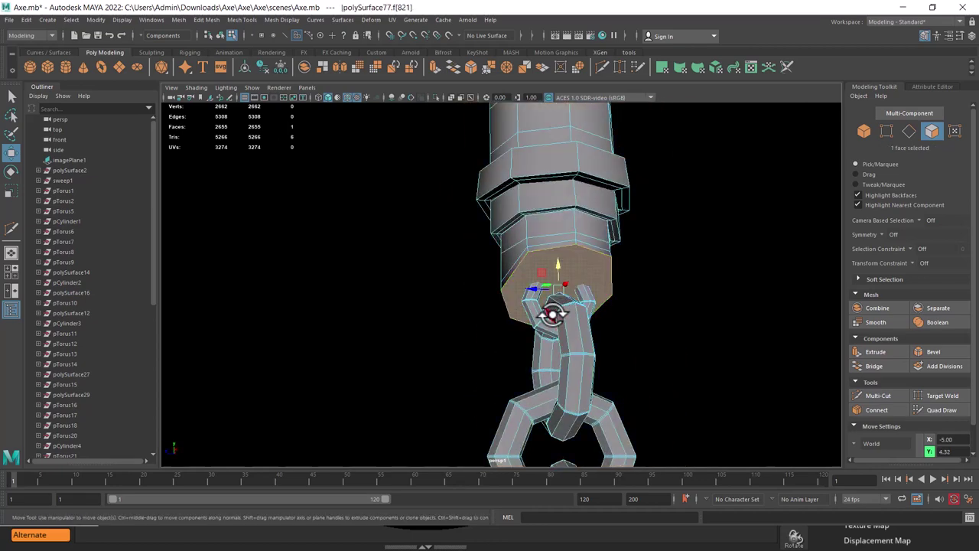
{"action": "right_click_drag", "start_coordinate": [548, 223], "coordinate": [665, 226]}
{"action": "left_click", "coordinate": [665, 226]}
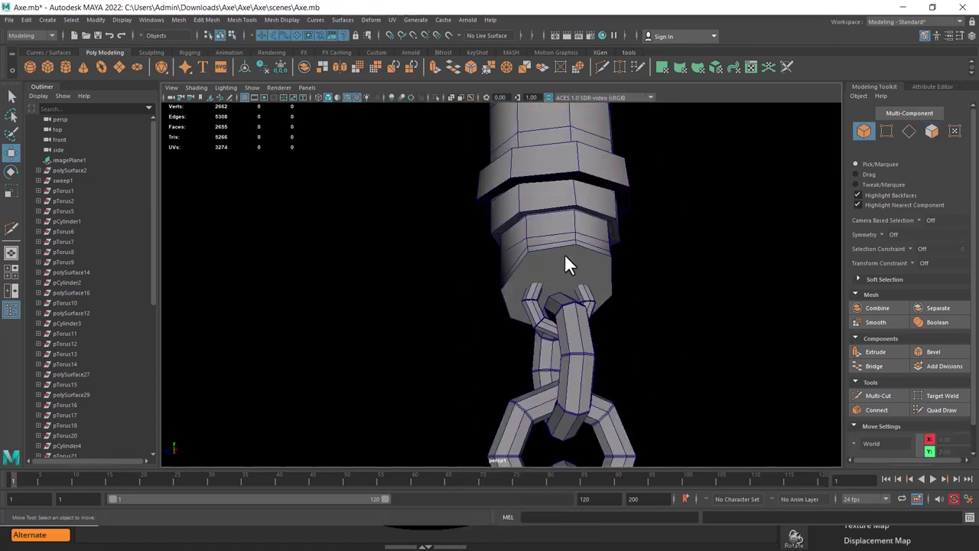
{"action": "left_click", "coordinate": [566, 260]}
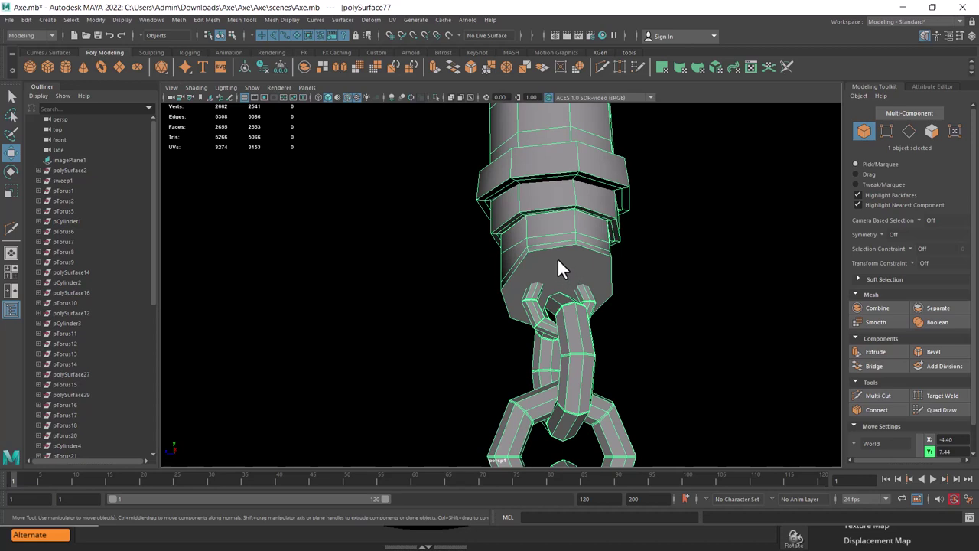
{"action": "right_click_drag", "start_coordinate": [694, 181], "coordinate": [671, 237], "text": "shift"}
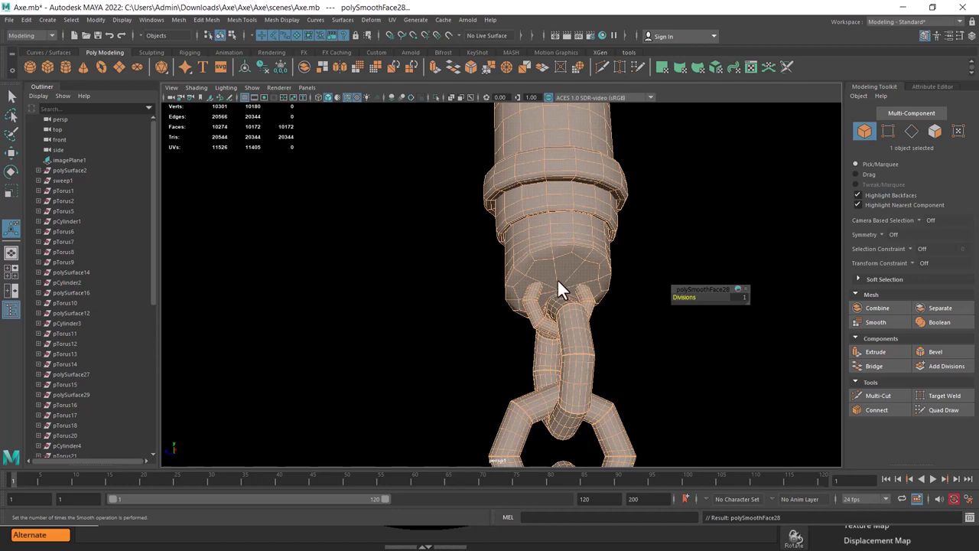
Switch the workspace to UV Editing and zoom in on the chain and handle
{"action": "left_click", "coordinate": [894, 22]}
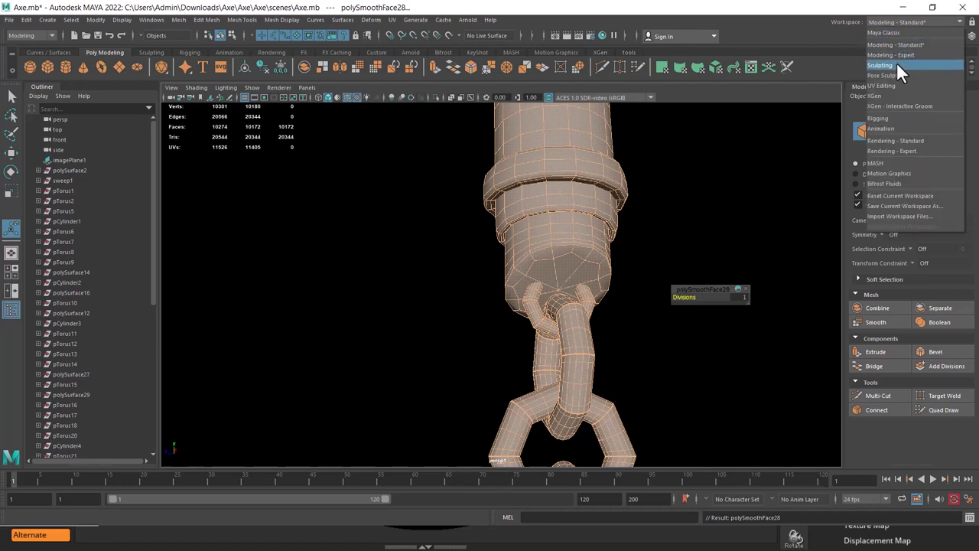
{"action": "left_click", "coordinate": [892, 84]}
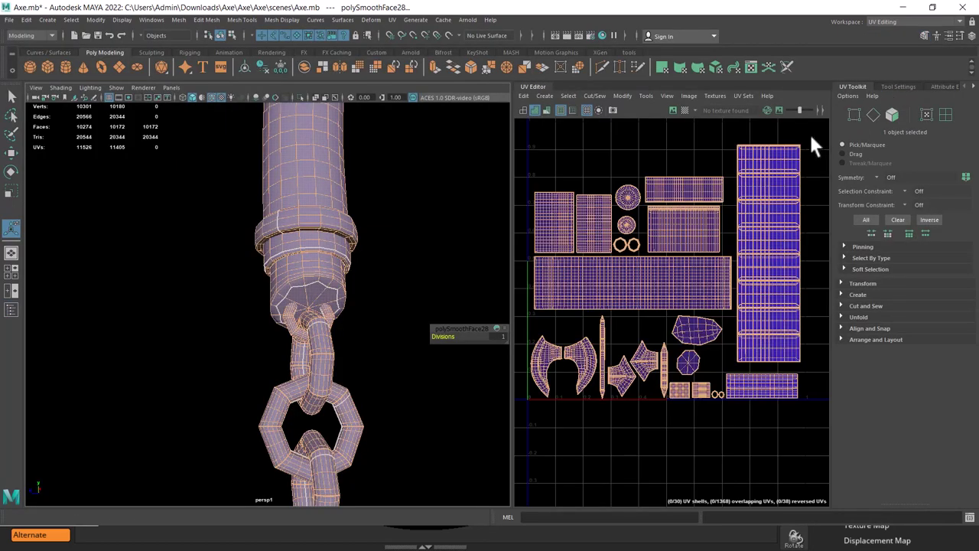
{"action": "right_click_drag", "start_coordinate": [349, 284], "coordinate": [350, 306], "text": "alt"}
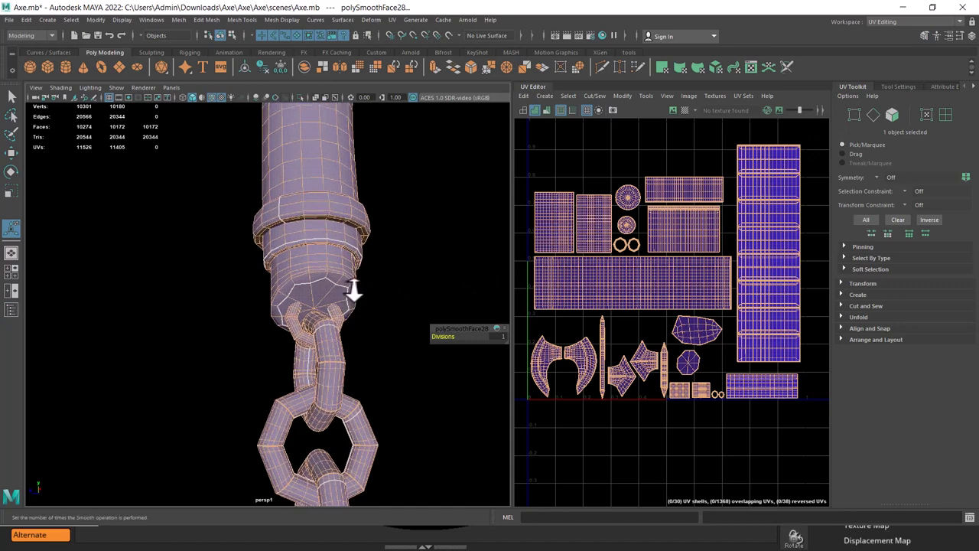
{"action": "key", "text": "alt+Tab"}
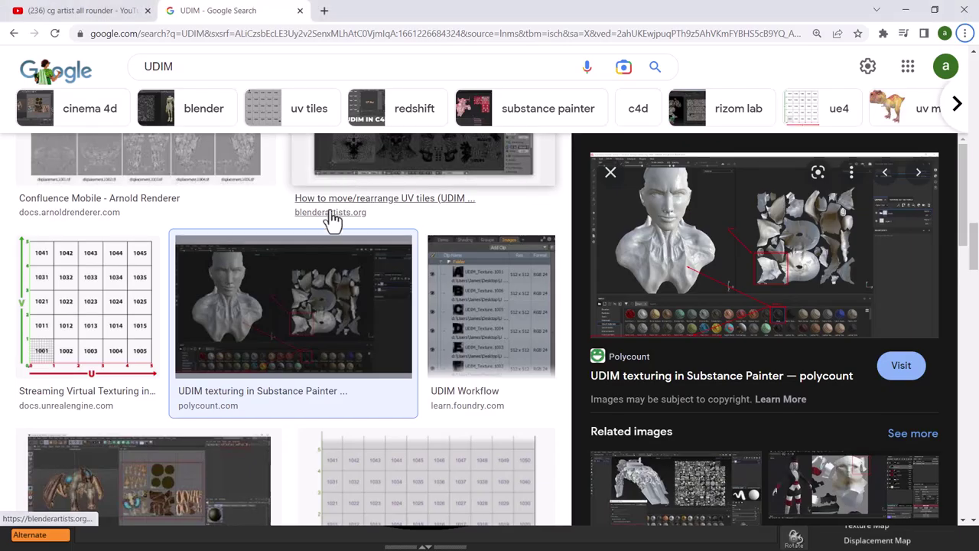
Browse the YouTube channel's Playlists grid, including the gun unwrap Maya UV playlist
{"action": "left_click", "coordinate": [80, 10]}
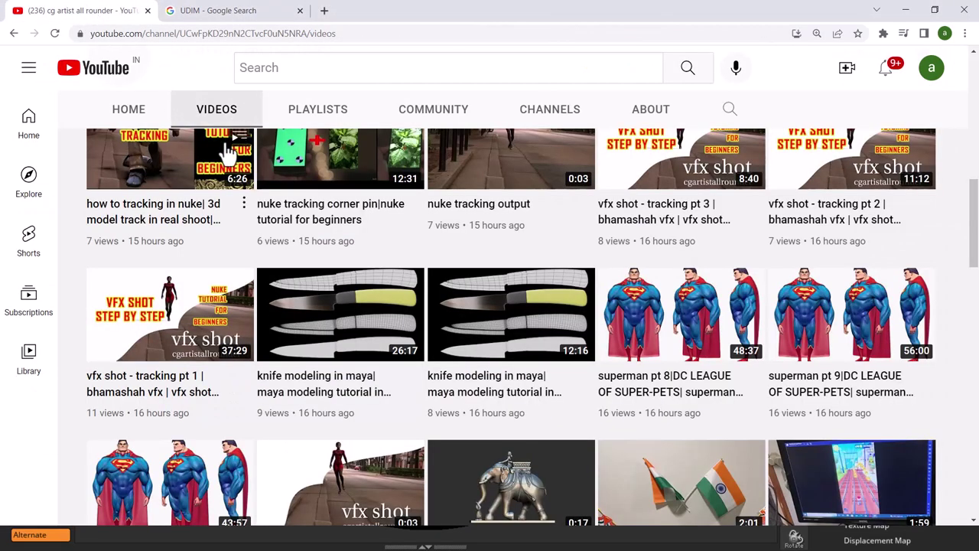
{"action": "mouse_move", "coordinate": [341, 158]}
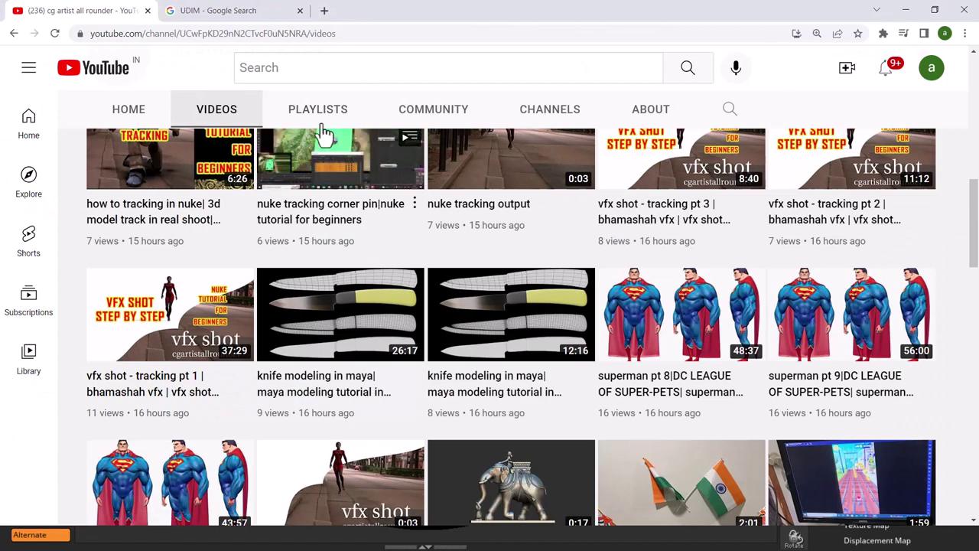
{"action": "left_click", "coordinate": [317, 111]}
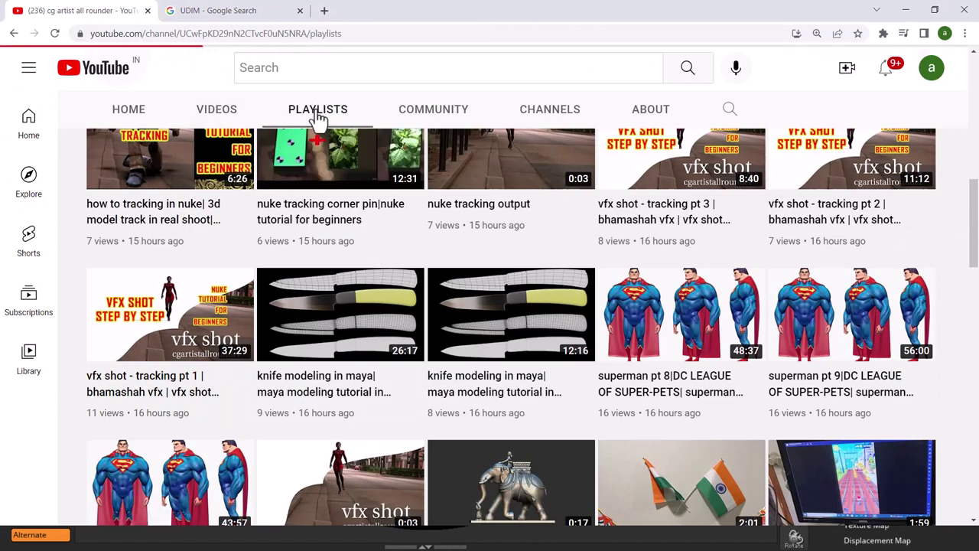
{"action": "scroll", "coordinate": [474, 373], "scroll_direction": "down", "scroll_amount": 3}
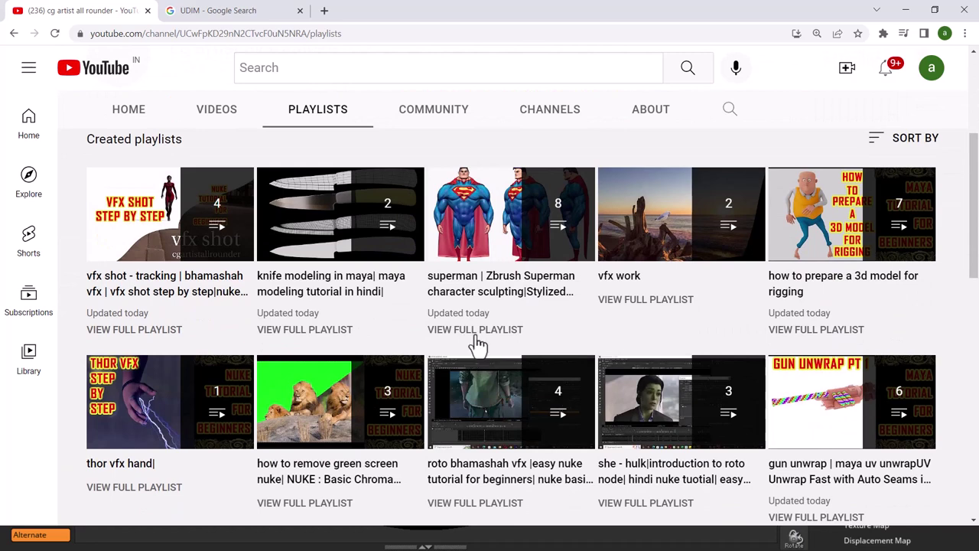
{"action": "scroll", "coordinate": [478, 336], "scroll_direction": "down", "scroll_amount": 2}
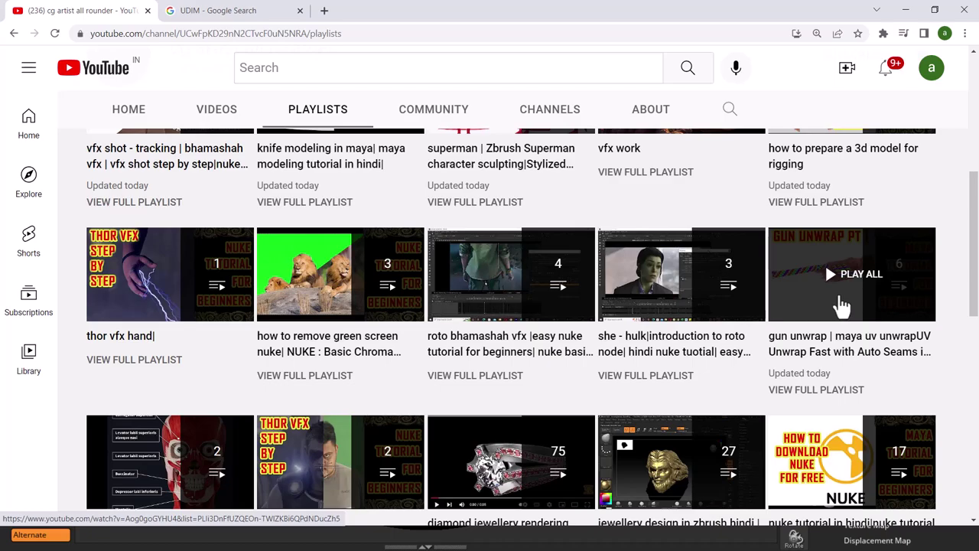
{"action": "key", "text": "alt+Tab"}
Bring Axe.mb to the front and undo to restore the low-poly axe mesh
{"action": "left_click", "coordinate": [606, 174]}
{"action": "key", "text": "alt+Tab"}
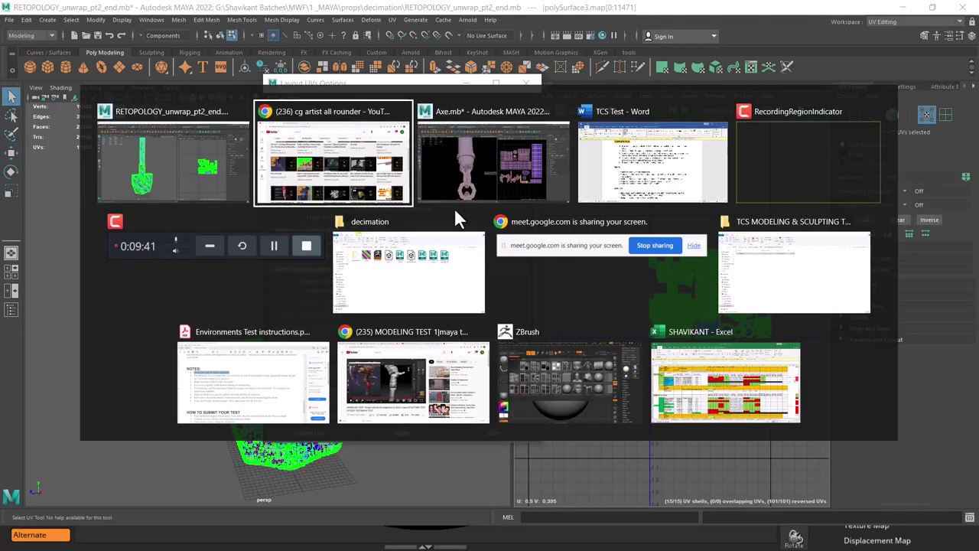
{"action": "left_click", "coordinate": [448, 177]}
{"action": "left_click_drag", "start_coordinate": [373, 342], "coordinate": [278, 344], "text": "alt"}
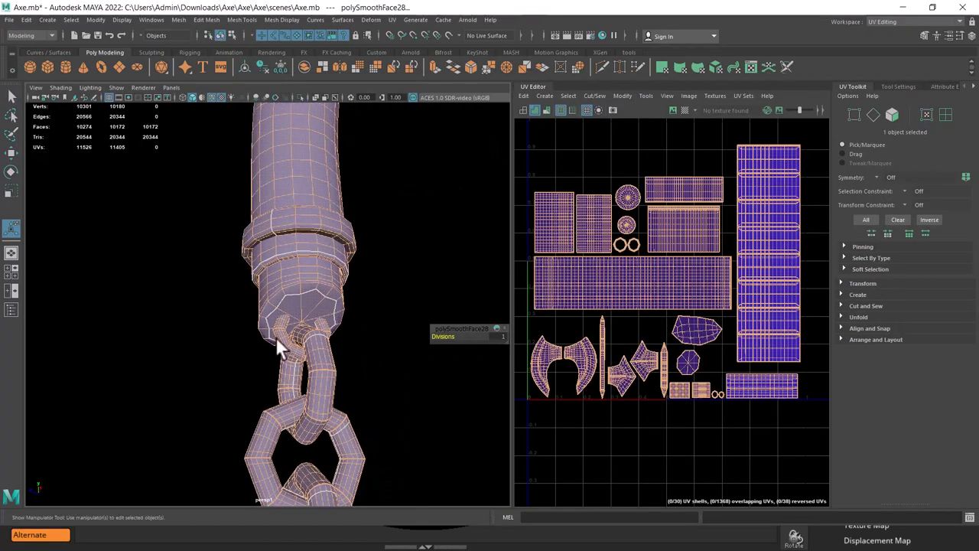
{"action": "key", "text": "ctrl+z"}
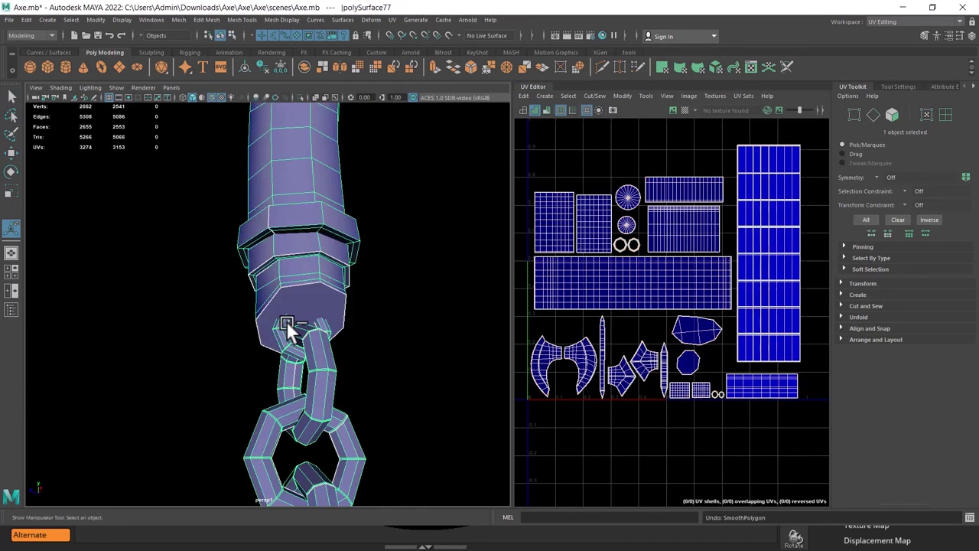
{"action": "scroll", "coordinate": [327, 235], "scroll_direction": "up", "scroll_amount": 2}
Select the whole axe mesh in object mode to display its UV shells
{"action": "right_click_drag", "start_coordinate": [328, 236], "coordinate": [328, 262]}
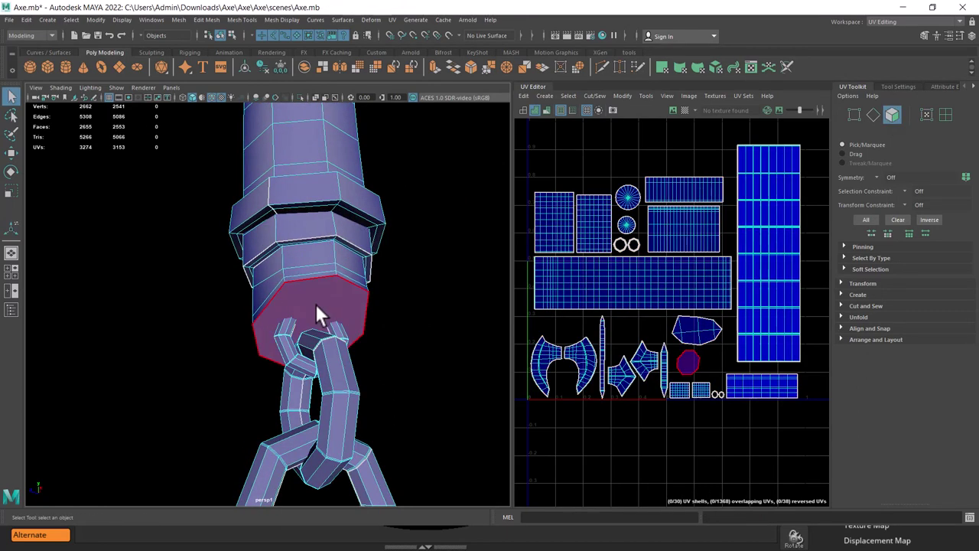
{"action": "left_click", "coordinate": [315, 304]}
{"action": "scroll", "coordinate": [693, 318], "scroll_direction": "up", "scroll_amount": 2}
{"action": "scroll", "coordinate": [693, 318], "scroll_direction": "up", "scroll_amount": 2}
{"action": "scroll", "coordinate": [715, 347], "scroll_direction": "up", "scroll_amount": 2}
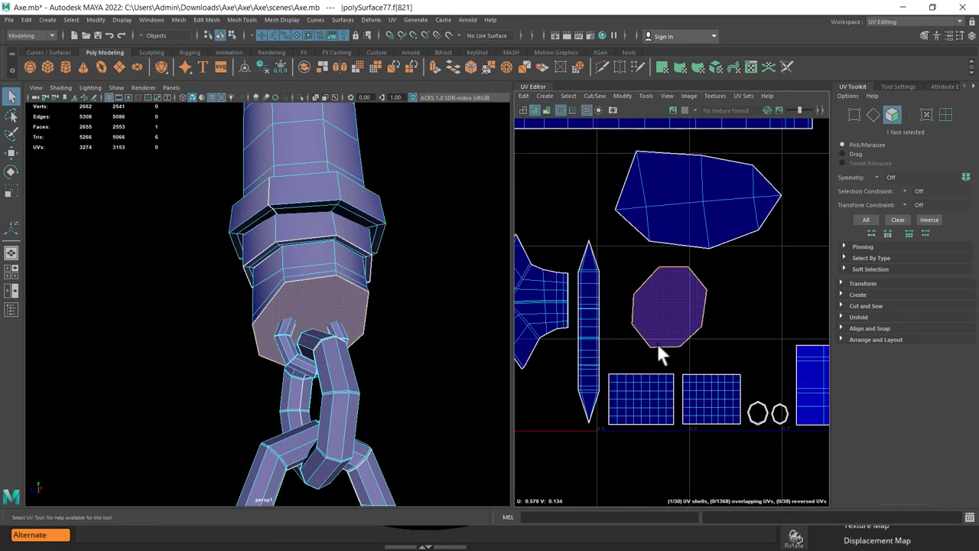
{"action": "mouse_move", "coordinate": [278, 269]}
{"action": "right_mouse_down"}
{"action": "mouse_move", "coordinate": [393, 214]}
{"action": "mouse_move", "coordinate": [341, 268]}
{"action": "right_mouse_up"}
{"action": "left_click", "coordinate": [332, 251]}
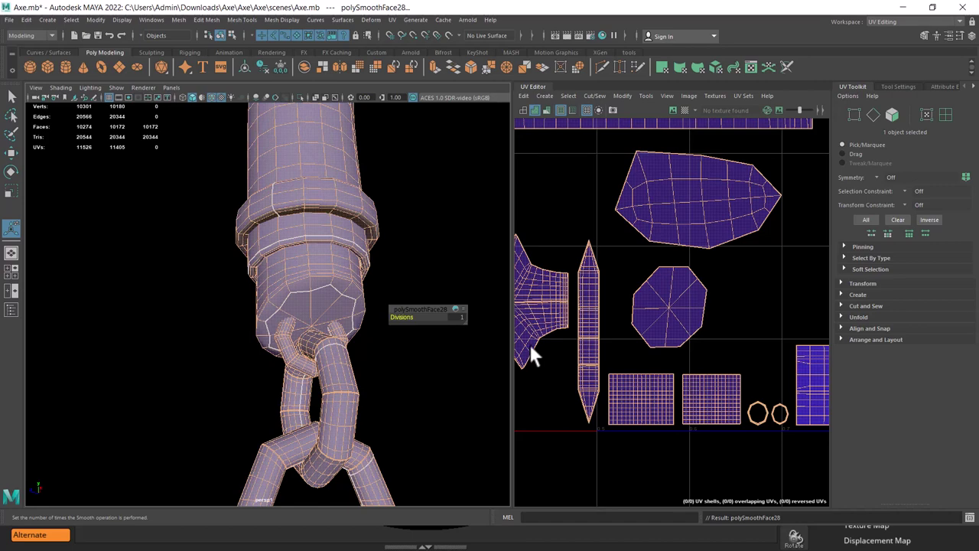
Raise polySmoothFace28 Divisions to 3, inspect the UV shells, then reset Divisions to 0
{"action": "left_click_drag", "start_coordinate": [404, 317], "coordinate": [418, 317]}
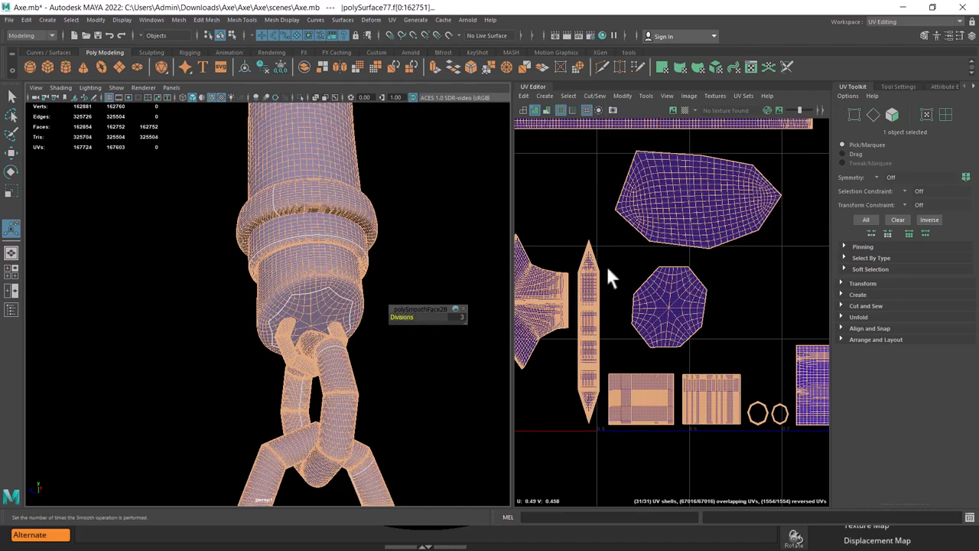
{"action": "scroll", "coordinate": [607, 293], "scroll_direction": "down", "scroll_amount": 3}
{"action": "mouse_move", "coordinate": [593, 189]}
{"action": "middle_mouse_down", "text": "alt"}
{"action": "mouse_move", "coordinate": [579, 279]}
{"action": "mouse_move", "coordinate": [705, 223]}
{"action": "middle_mouse_up", "text": "alt"}
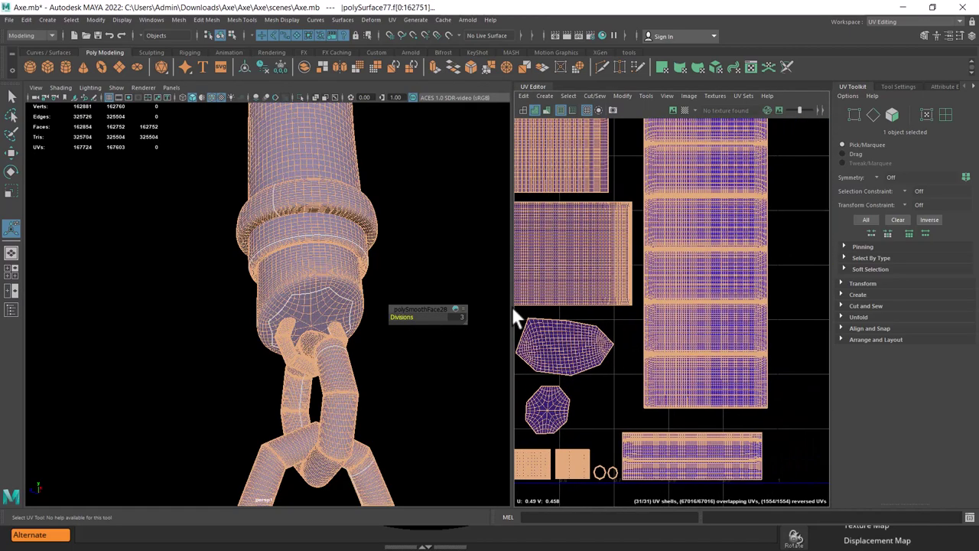
{"action": "middle_click_drag", "start_coordinate": [612, 230], "coordinate": [671, 232], "text": "alt"}
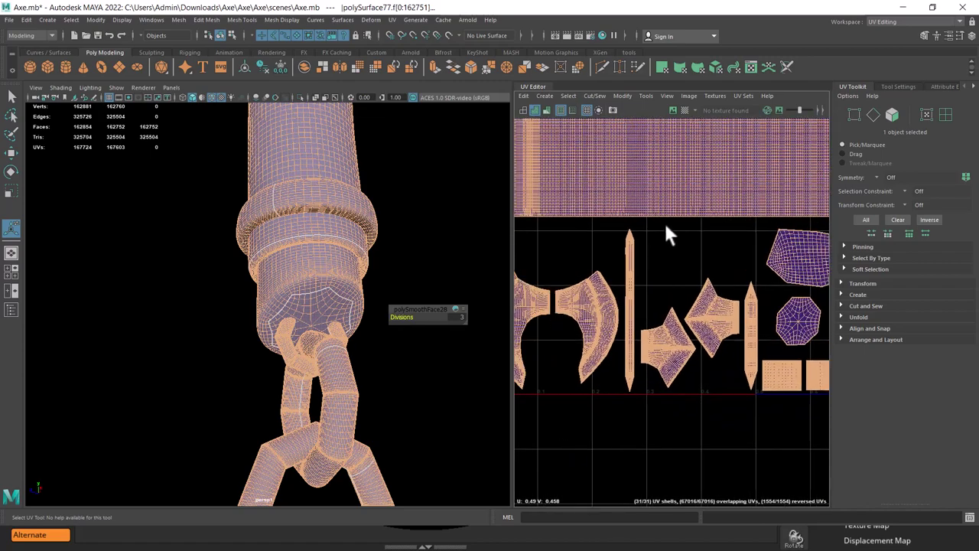
{"action": "scroll", "coordinate": [671, 232], "scroll_direction": "up", "scroll_amount": 5}
{"action": "scroll", "coordinate": [703, 344], "scroll_direction": "up", "scroll_amount": 4}
{"action": "scroll", "coordinate": [700, 366], "scroll_direction": "up", "scroll_amount": 1}
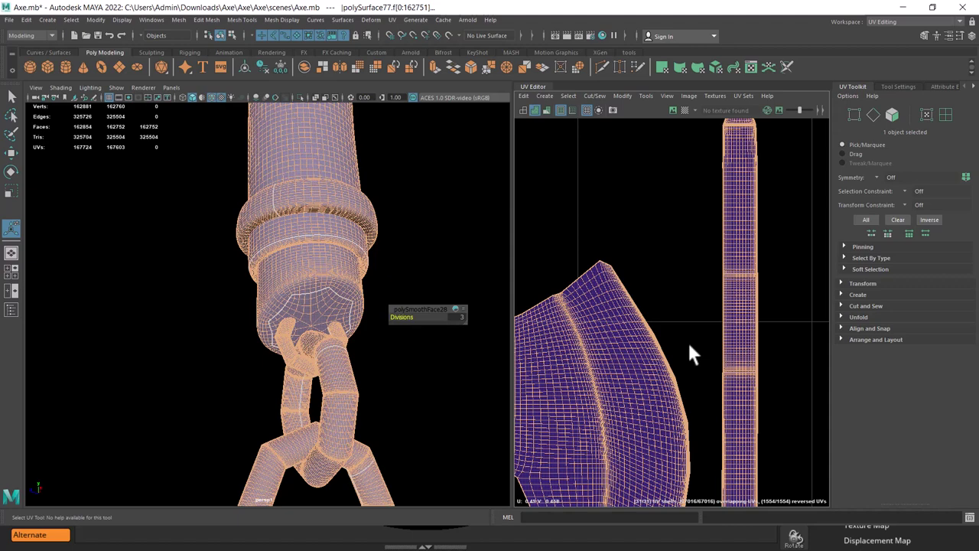
{"action": "mouse_move", "coordinate": [399, 346]}
{"action": "middle_mouse_down", "text": "alt"}
{"action": "mouse_move", "coordinate": [394, 312]}
{"action": "mouse_move", "coordinate": [346, 320]}
{"action": "middle_mouse_up", "text": "alt"}
{"action": "left_click", "coordinate": [397, 317]}
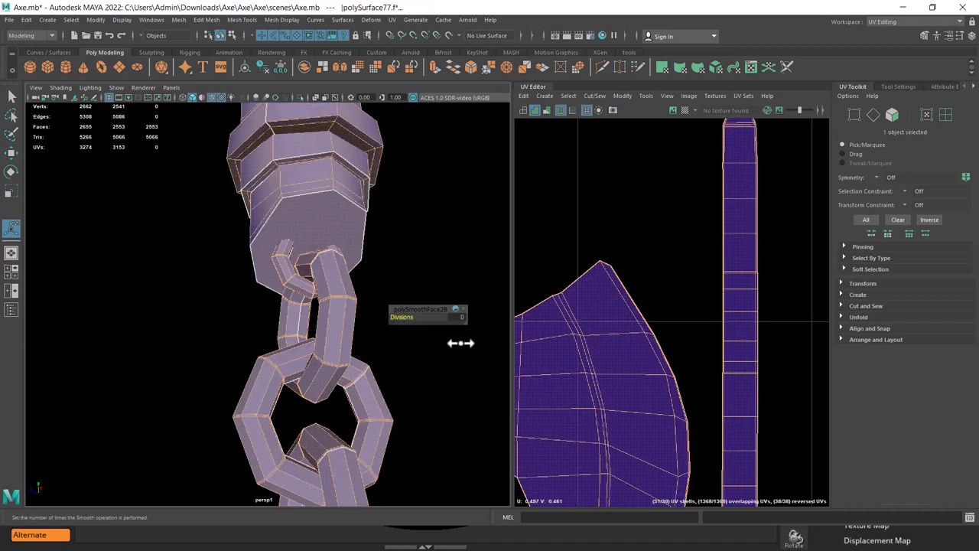
{"action": "scroll", "coordinate": [673, 306], "scroll_direction": "down", "scroll_amount": 3}
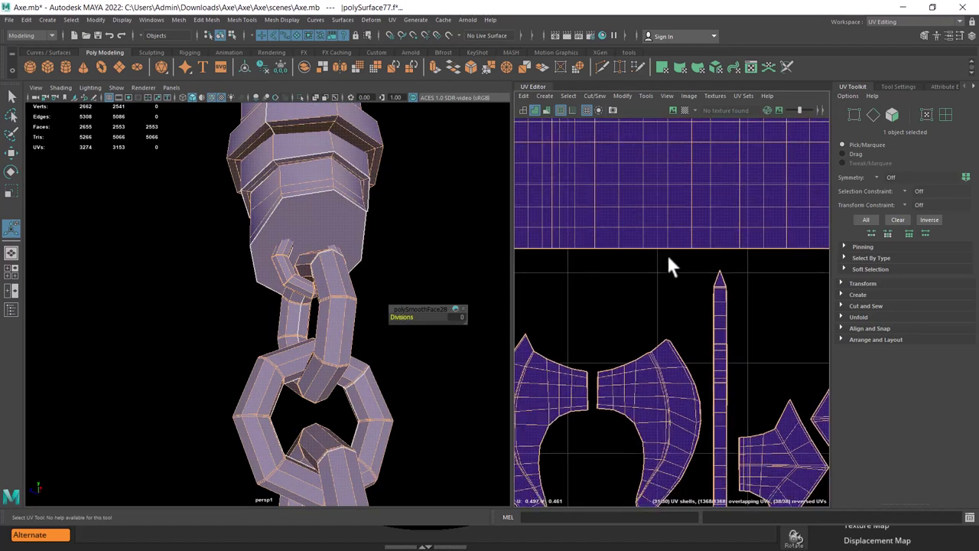
{"action": "scroll", "coordinate": [619, 206], "scroll_direction": "down", "scroll_amount": 2}
{"action": "scroll", "coordinate": [286, 285], "scroll_direction": "down", "scroll_amount": 3}
{"action": "scroll", "coordinate": [253, 222], "scroll_direction": "down", "scroll_amount": 2}
{"action": "scroll", "coordinate": [252, 222], "scroll_direction": "up", "scroll_amount": 2}
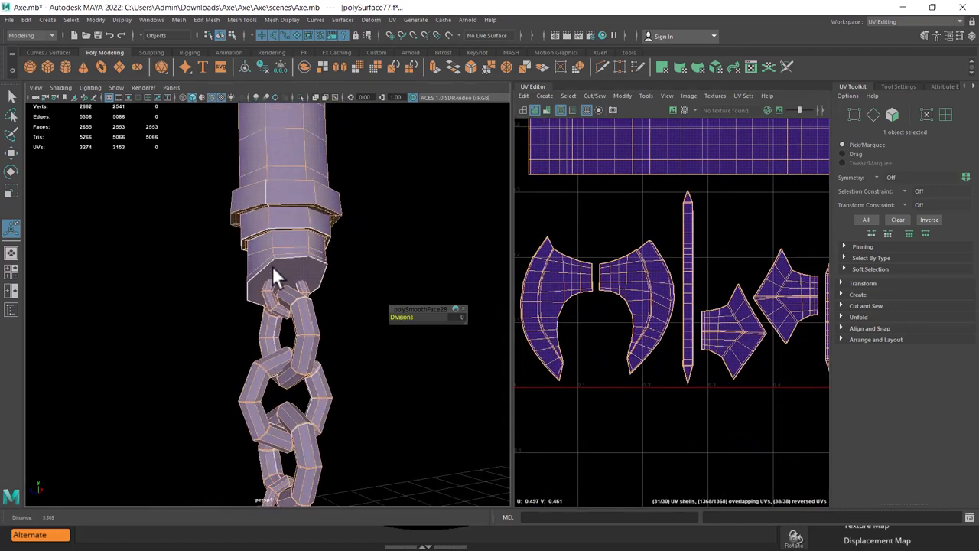
{"action": "scroll", "coordinate": [279, 264], "scroll_direction": "up", "scroll_amount": 2}
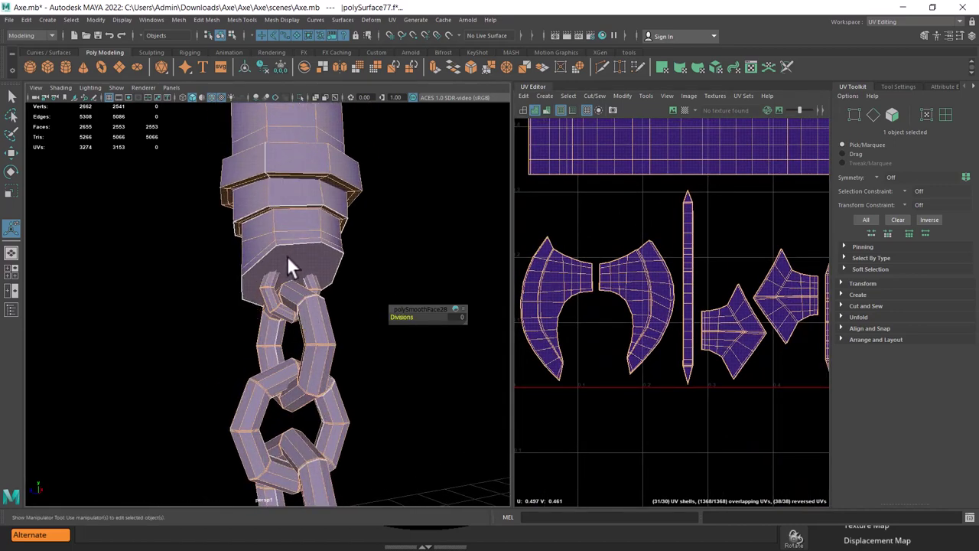
{"action": "left_click", "coordinate": [351, 217]}
{"action": "right_click_drag", "start_coordinate": [297, 197], "coordinate": [296, 264]}
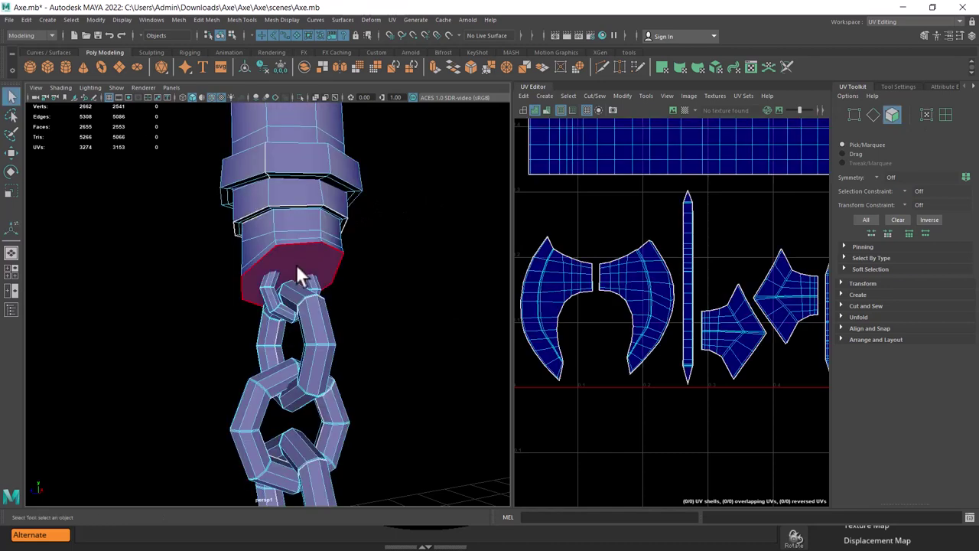
{"action": "left_click", "coordinate": [296, 257]}
{"action": "key", "text": "Delete"}
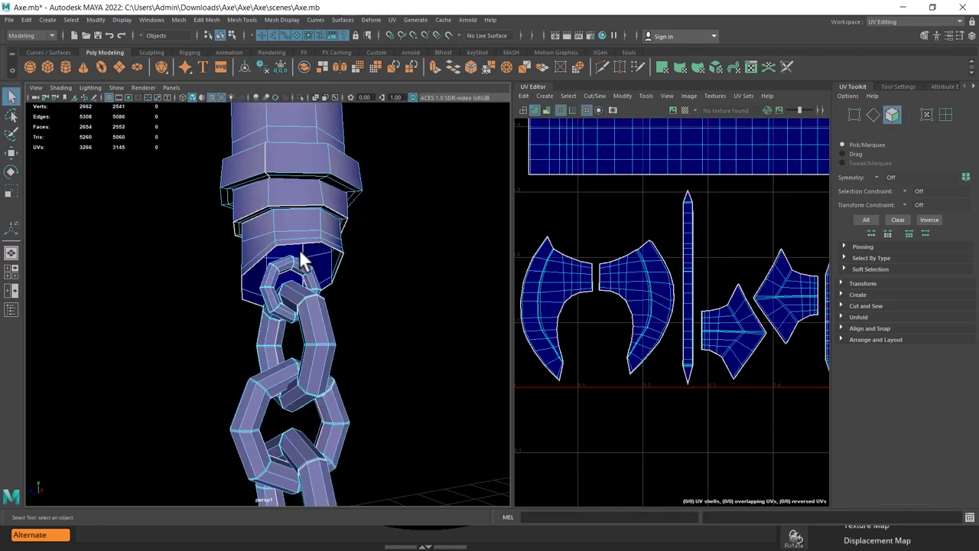
{"action": "key", "text": "ctrl+z"}
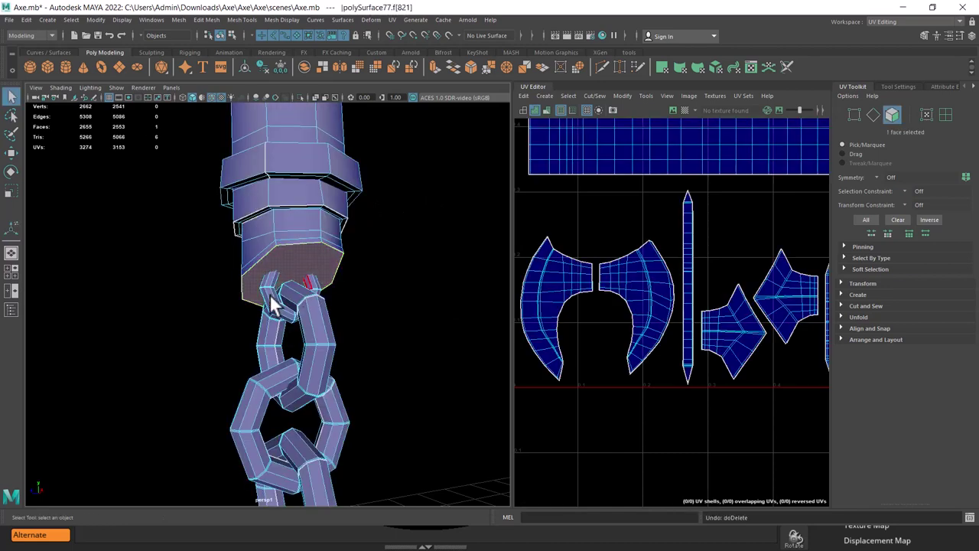
{"action": "left_click_drag", "start_coordinate": [291, 302], "coordinate": [329, 312], "text": "alt"}
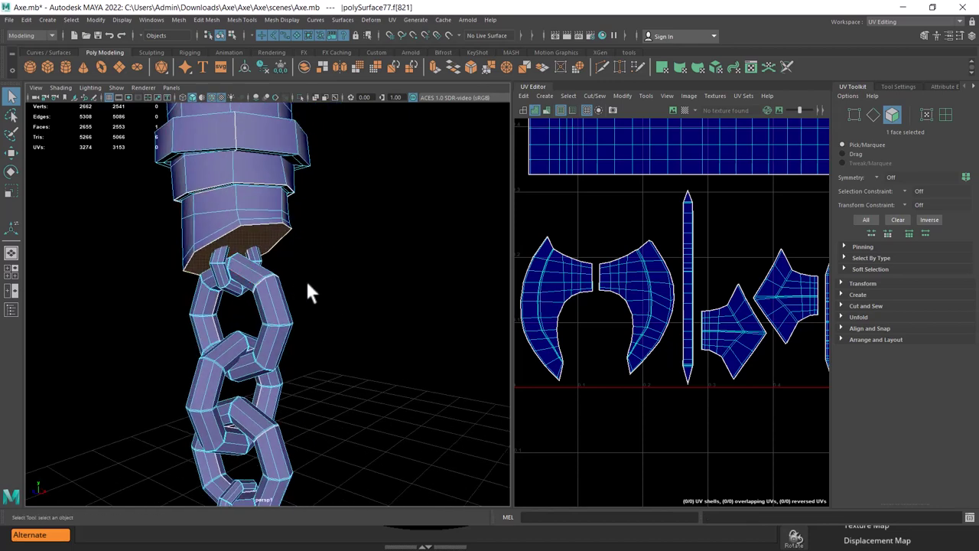
{"action": "key", "text": "alt+Tab"}
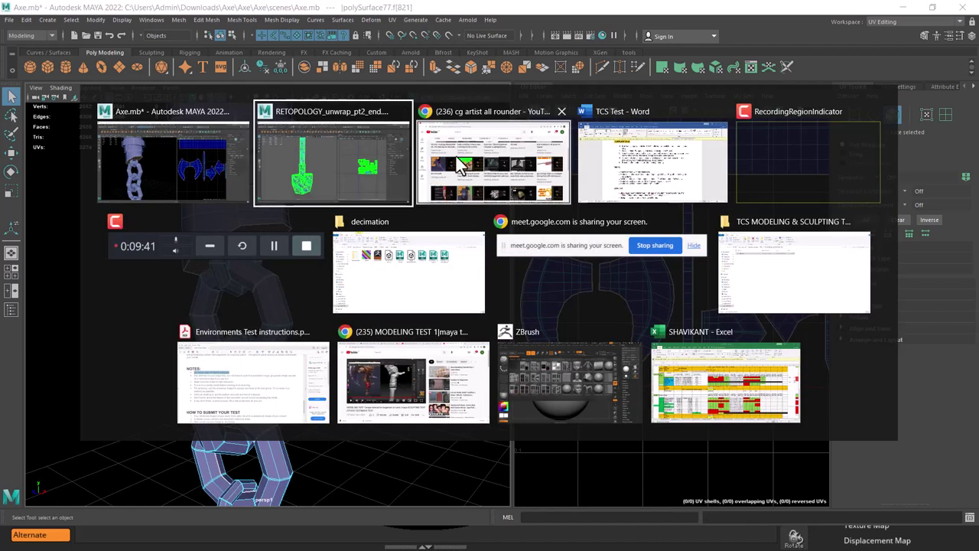
Search images for 'n side face maya' and preview the Cleanup Options Maya 2020 diagram
{"action": "left_click", "coordinate": [456, 158]}
{"action": "left_click", "coordinate": [324, 11]}
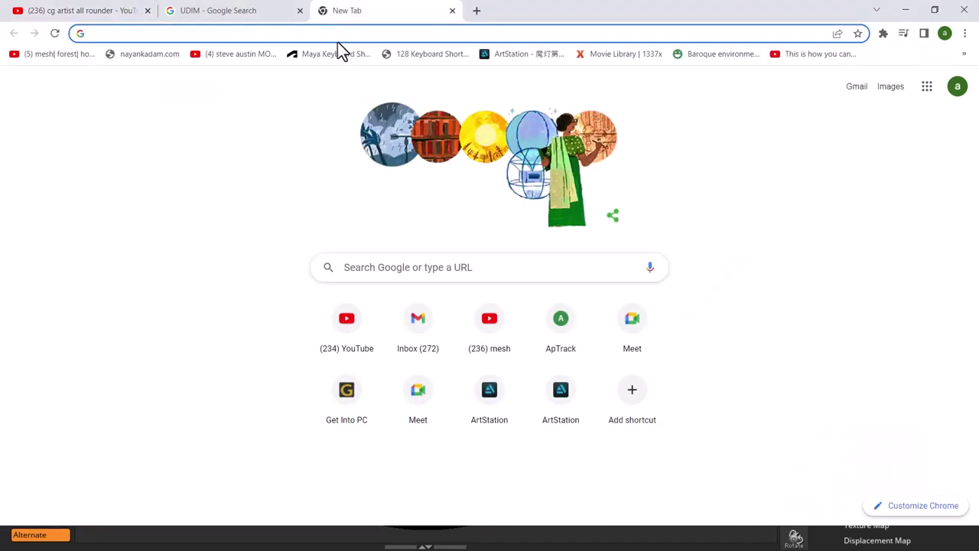
{"action": "type", "text": "n s"}
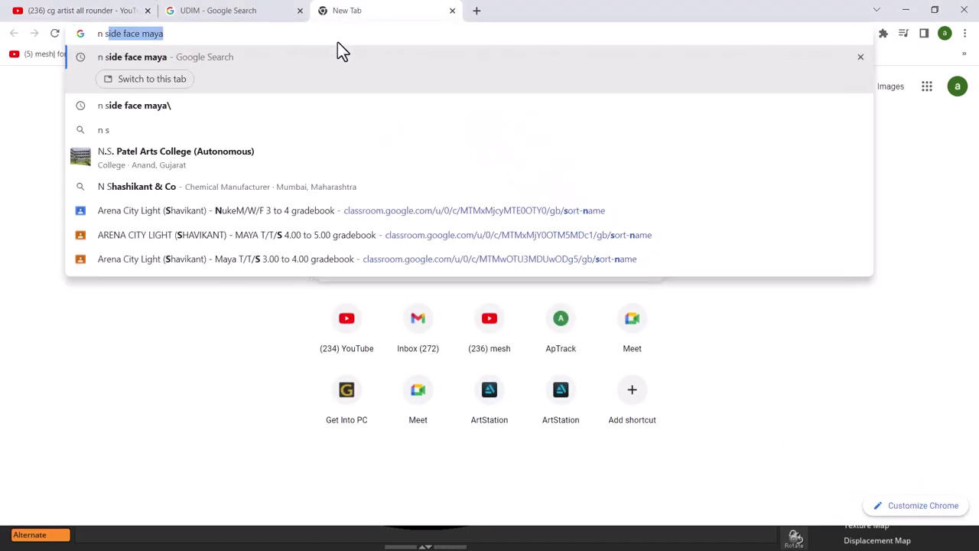
{"action": "type", "text": "ide"}
{"action": "key", "text": "Return"}
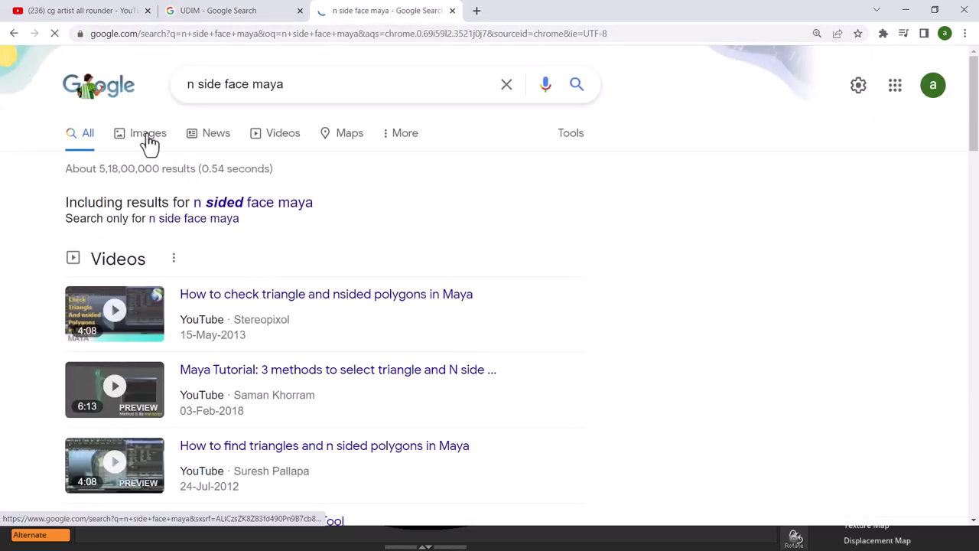
{"action": "left_click", "coordinate": [148, 136]}
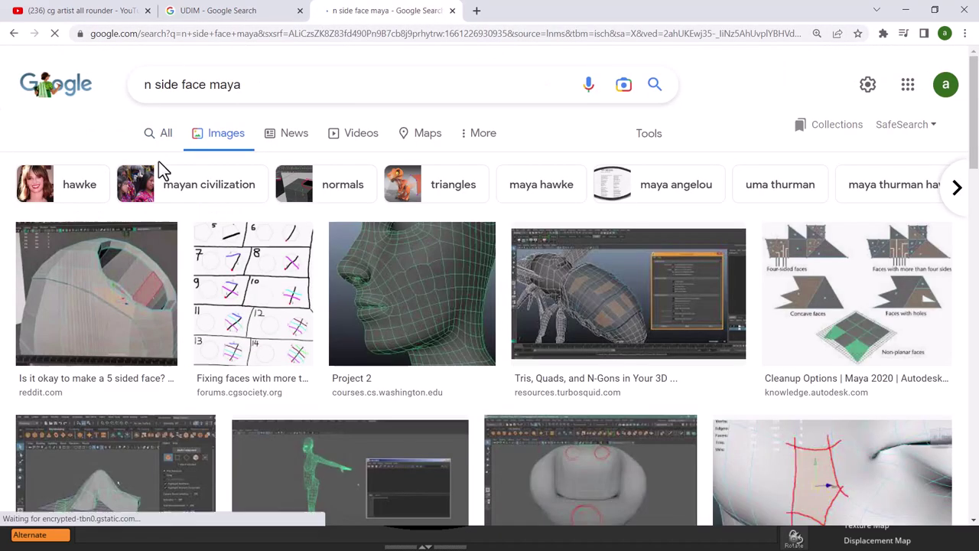
{"action": "left_click", "coordinate": [891, 329]}
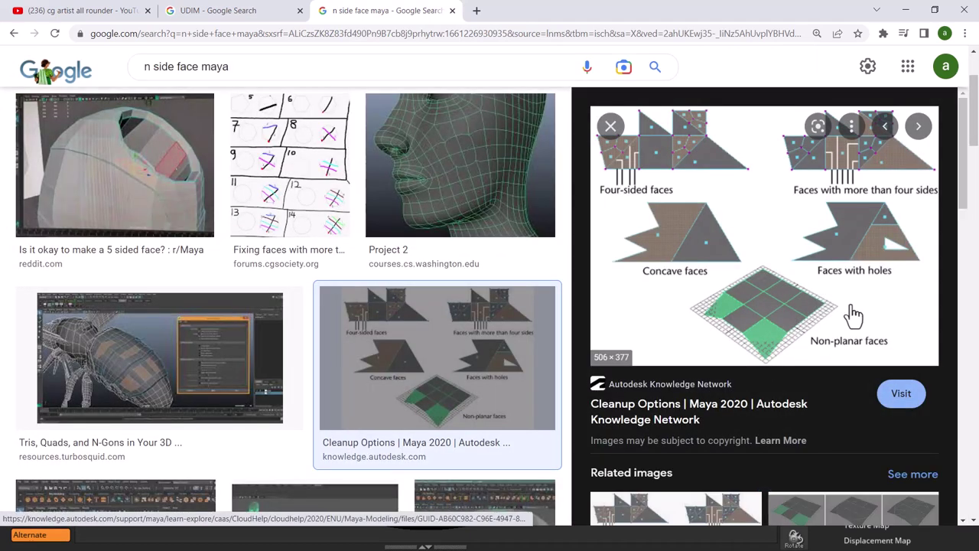
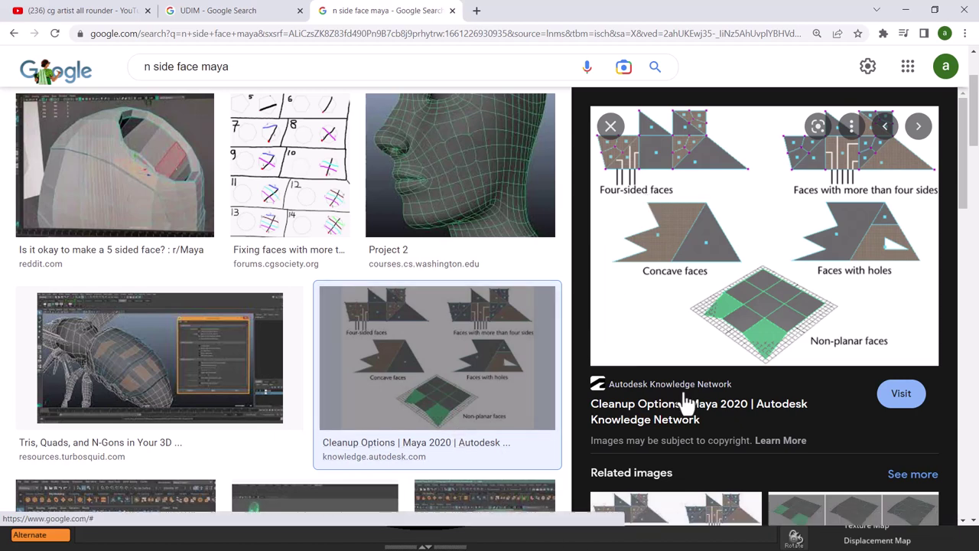
Return from Chrome to the Maya Axe.mb scene and orbit to see the whole axe
{"action": "key", "text": "alt+Tab"}
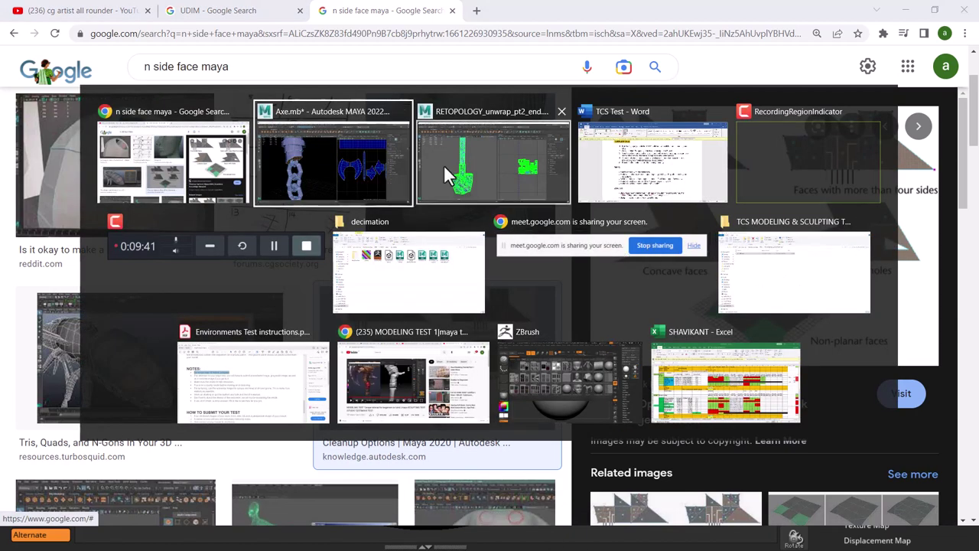
{"action": "left_click", "coordinate": [313, 187]}
{"action": "mouse_move", "coordinate": [334, 216]}
{"action": "left_mouse_down", "text": "alt"}
{"action": "mouse_move", "coordinate": [301, 171]}
{"action": "mouse_move", "coordinate": [302, 306]}
{"action": "mouse_move", "coordinate": [283, 266]}
{"action": "mouse_move", "coordinate": [324, 262]}
{"action": "left_mouse_up", "text": "alt"}
Select the whole axe model and adjust the view around it
{"action": "key", "text": "F8"}
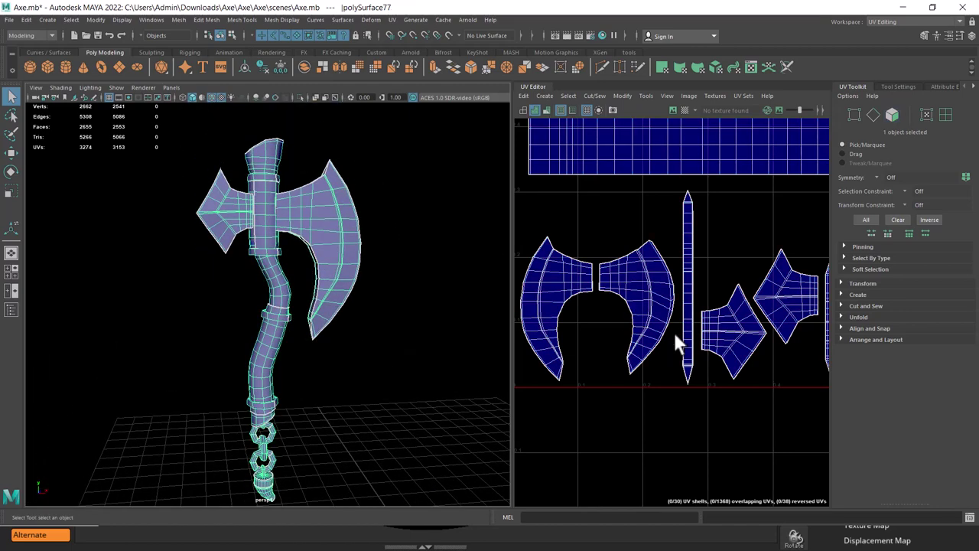
{"action": "scroll", "coordinate": [648, 310], "scroll_direction": "down", "scroll_amount": 3}
{"action": "scroll", "coordinate": [615, 260], "scroll_direction": "down", "scroll_amount": 2}
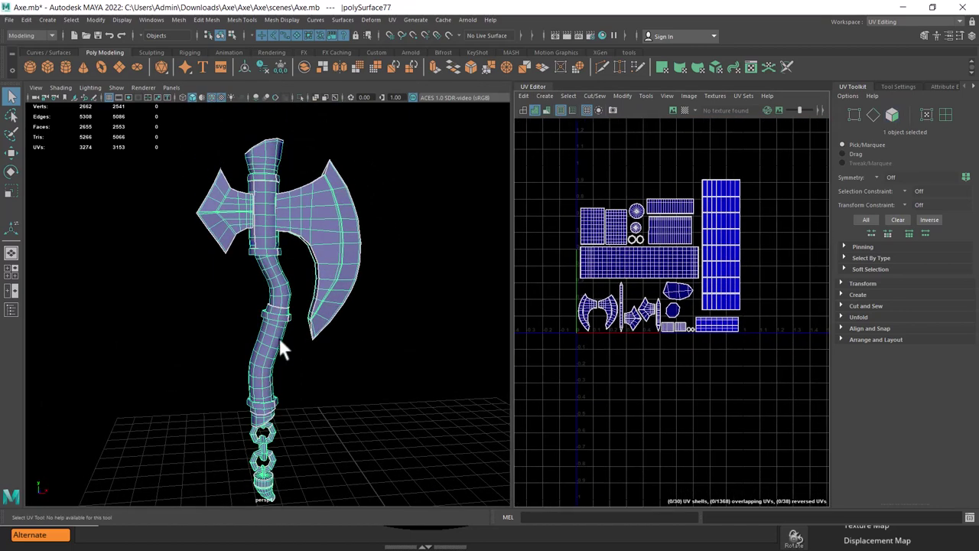
{"action": "left_click_drag", "start_coordinate": [282, 346], "coordinate": [299, 338], "text": "alt"}
Switch to UV selection mode, select all 3153 axe UVs, and open Layout UVs options
{"action": "key", "text": "F8"}
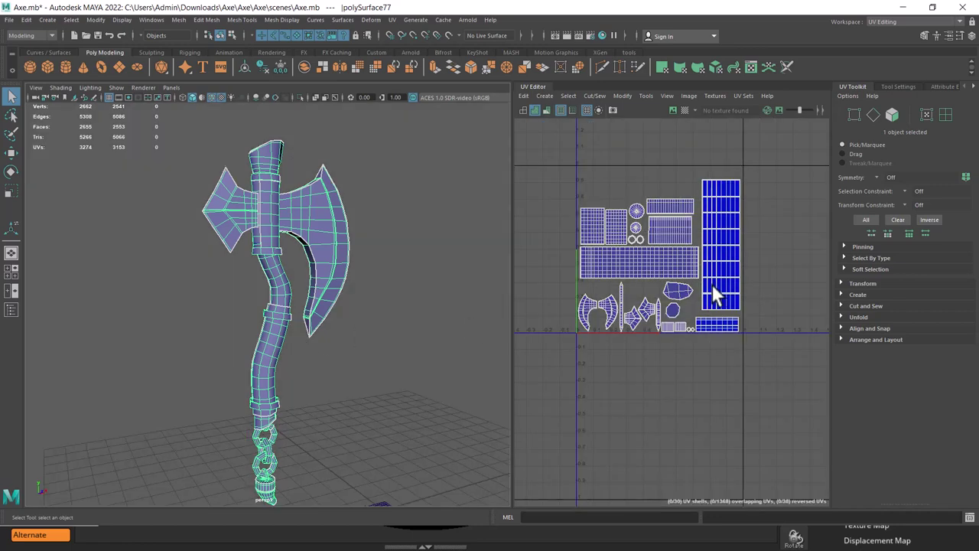
{"action": "right_click_drag", "start_coordinate": [636, 220], "coordinate": [771, 179]}
{"action": "left_click_drag", "start_coordinate": [771, 182], "coordinate": [535, 426]}
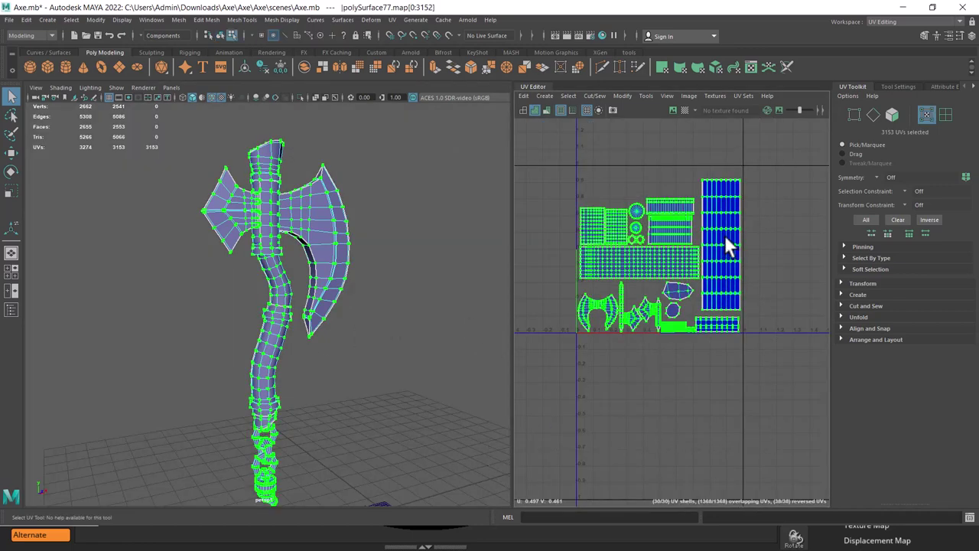
{"action": "right_click_drag", "start_coordinate": [726, 205], "coordinate": [650, 235], "text": "shift"}
Reset Layout UVs settings, use Packing Resolution 256 and Texture Map Size 2048, and apply
{"action": "left_click", "coordinate": [631, 124]}
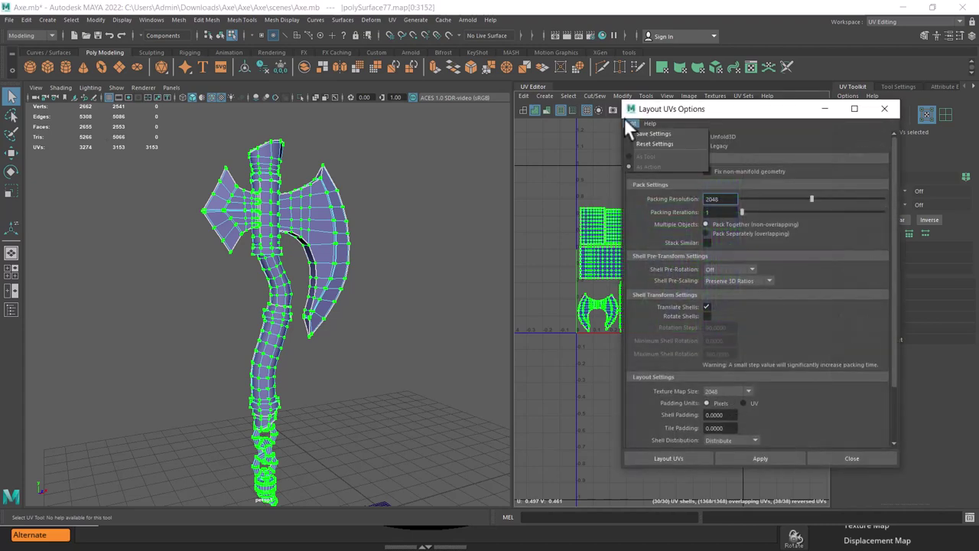
{"action": "left_click", "coordinate": [652, 143]}
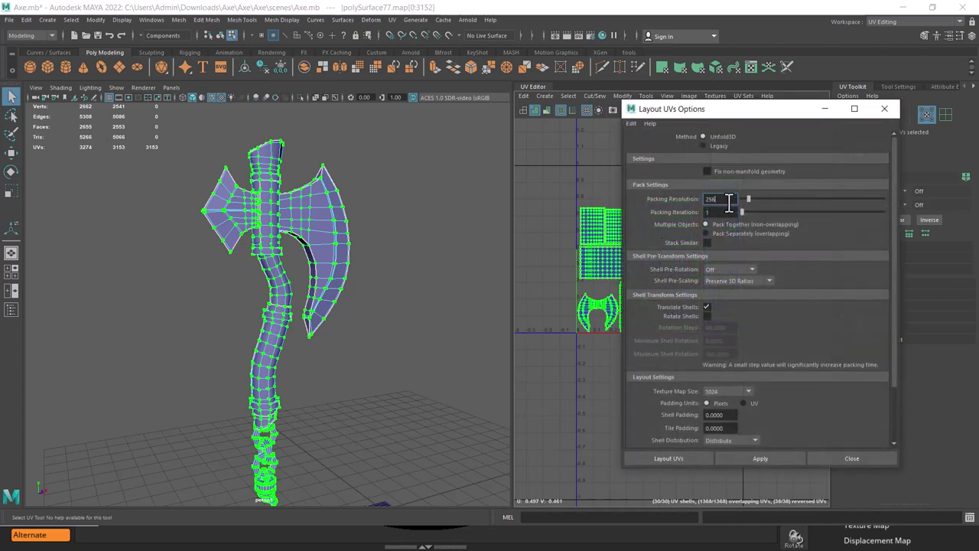
{"action": "key", "text": "Return"}
{"action": "left_click", "coordinate": [732, 391]}
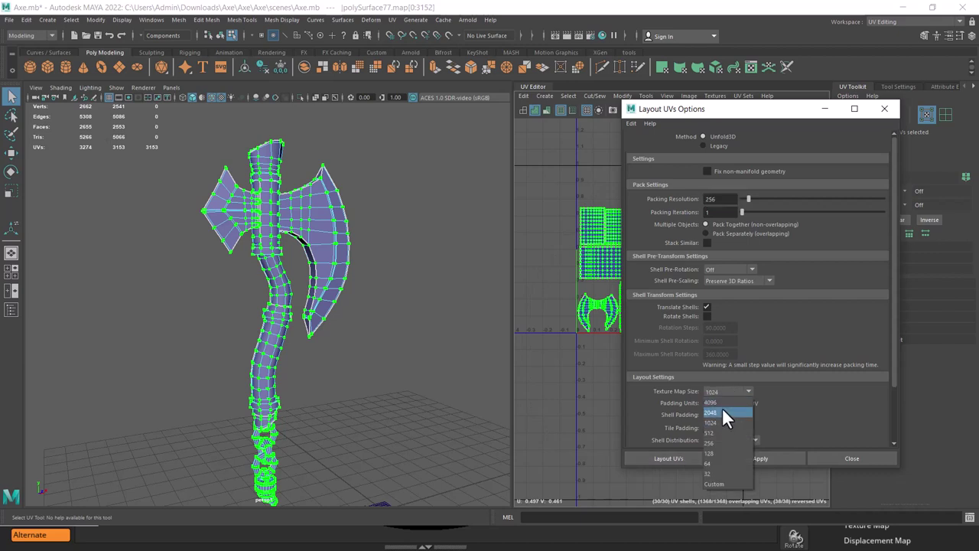
{"action": "left_click", "coordinate": [723, 413]}
{"action": "left_click", "coordinate": [760, 454]}
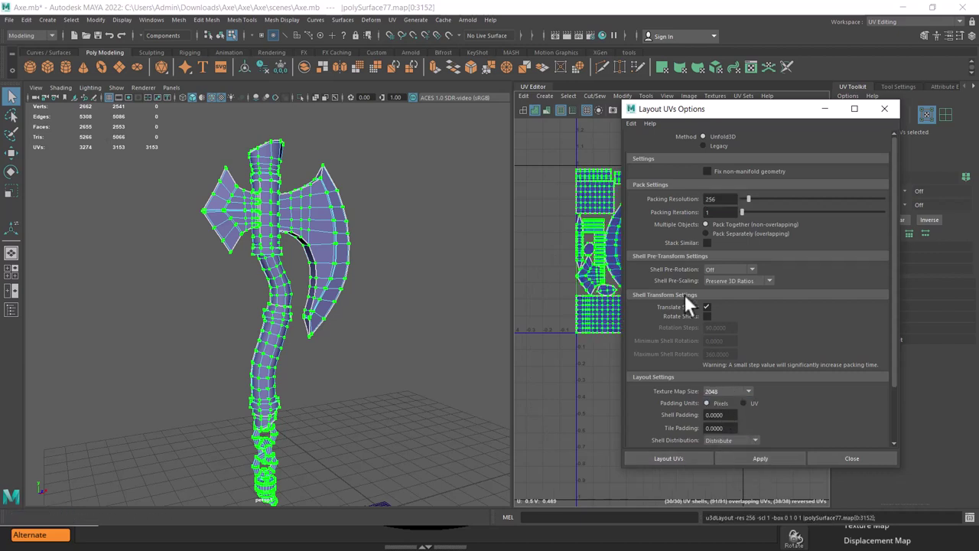
Move the options dialog aside, re-run the layout, undo both layouts, and frame the 0–1 tile
{"action": "left_click_drag", "start_coordinate": [748, 114], "coordinate": [320, 150]}
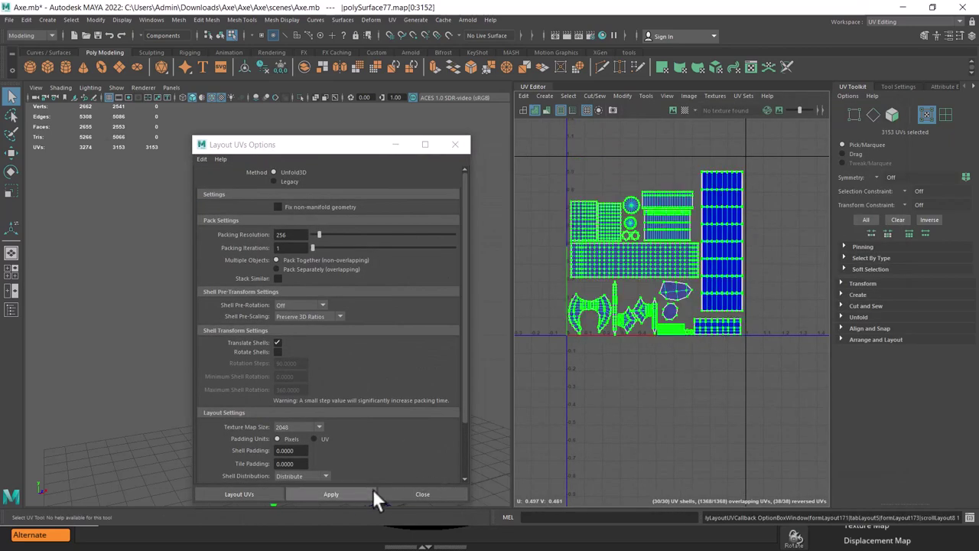
{"action": "left_click", "coordinate": [350, 493]}
{"action": "key", "text": "ctrl+z"}
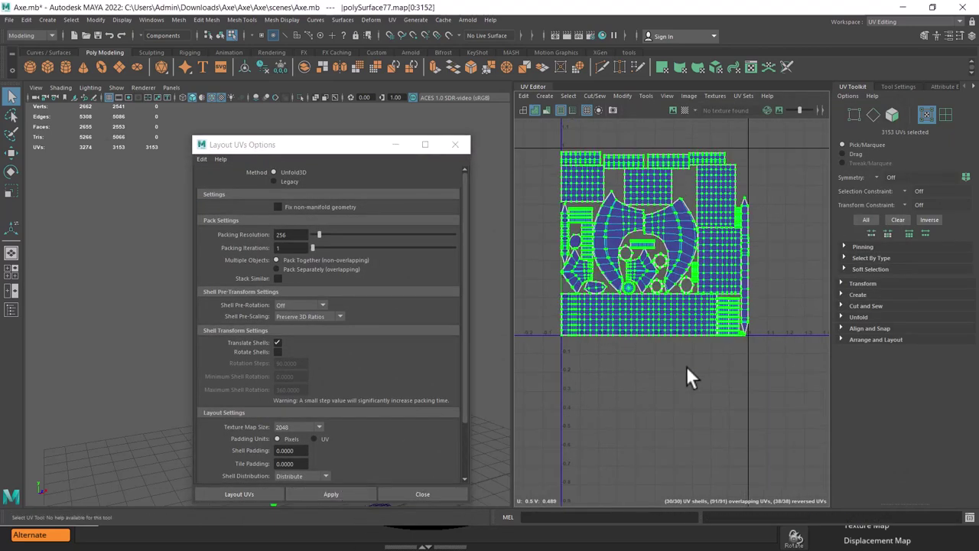
{"action": "key", "text": "ctrl+z"}
{"action": "key", "text": "ctrl+z"}
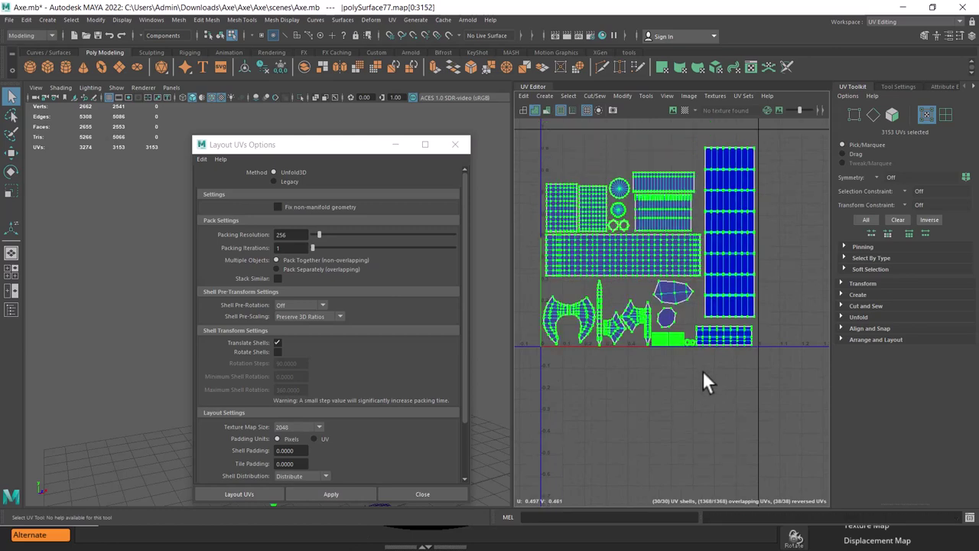
{"action": "key", "text": "f"}
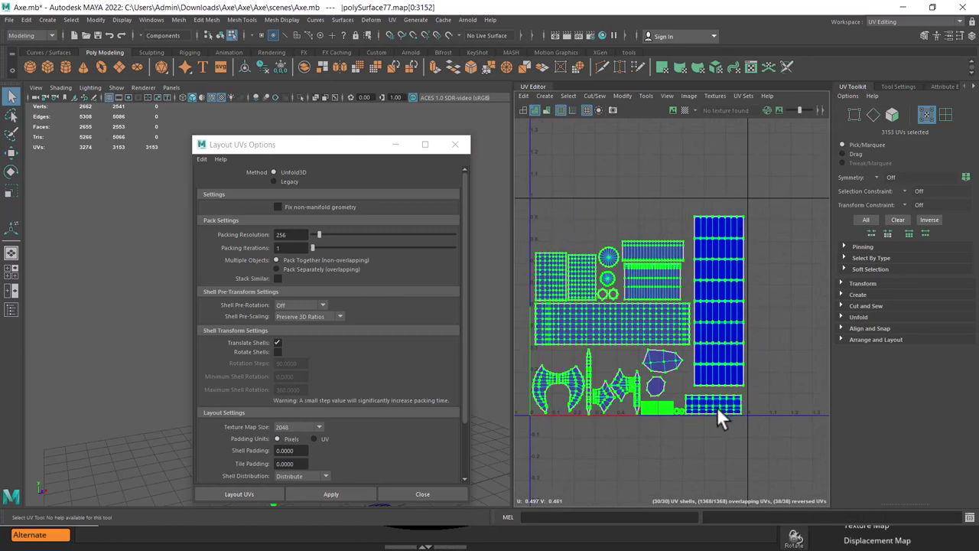
Apply Layout UVs to pack the axe's 30 shells into the 0–1 tile, then zoom to inspect them
{"action": "left_click", "coordinate": [322, 493]}
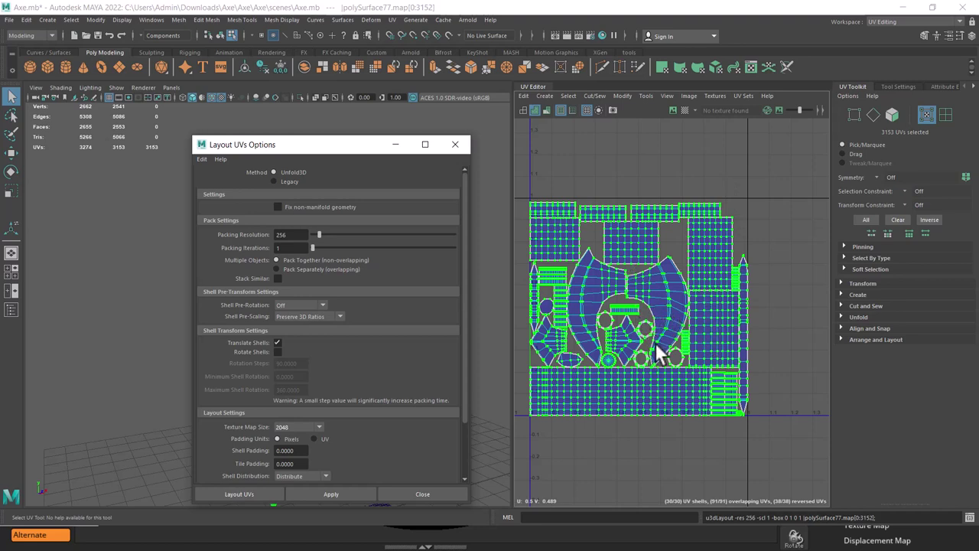
{"action": "scroll", "coordinate": [660, 367], "scroll_direction": "up", "scroll_amount": 2}
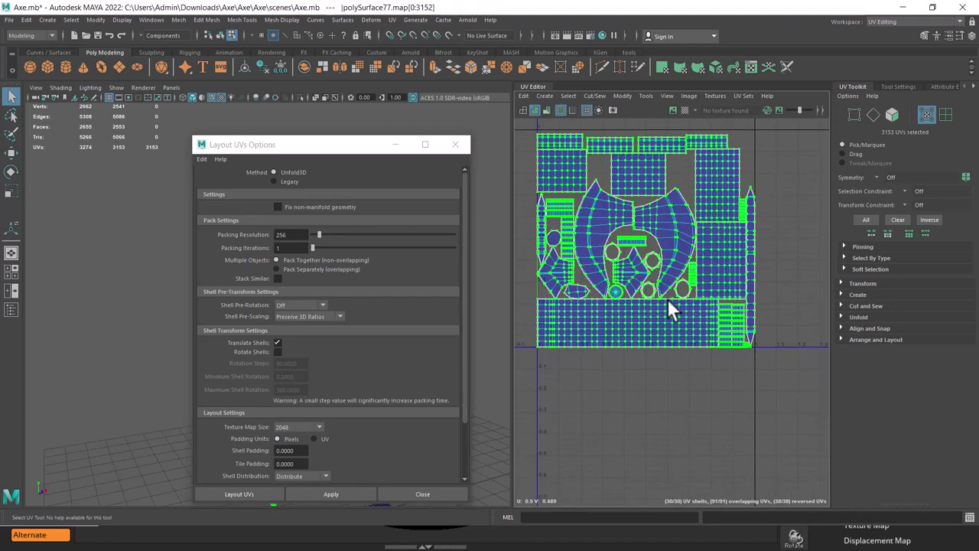
{"action": "scroll", "coordinate": [667, 302], "scroll_direction": "up", "scroll_amount": 2}
{"action": "scroll", "coordinate": [664, 348], "scroll_direction": "up", "scroll_amount": 2}
{"action": "scroll", "coordinate": [655, 344], "scroll_direction": "up", "scroll_amount": 2}
{"action": "scroll", "coordinate": [739, 459], "scroll_direction": "up", "scroll_amount": 2}
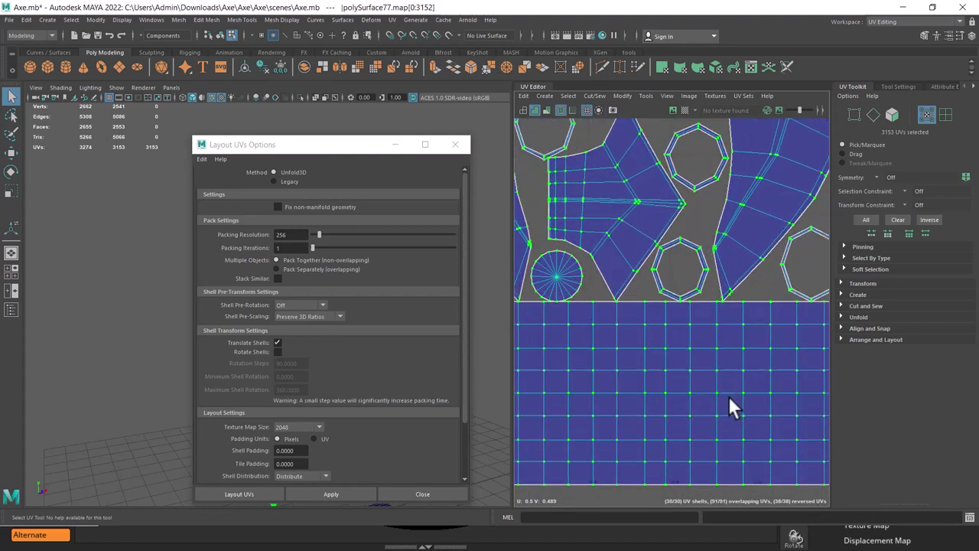
{"action": "scroll", "coordinate": [730, 406], "scroll_direction": "up", "scroll_amount": 2}
{"action": "scroll", "coordinate": [773, 389], "scroll_direction": "up", "scroll_amount": 2}
{"action": "scroll", "coordinate": [734, 390], "scroll_direction": "up", "scroll_amount": 2}
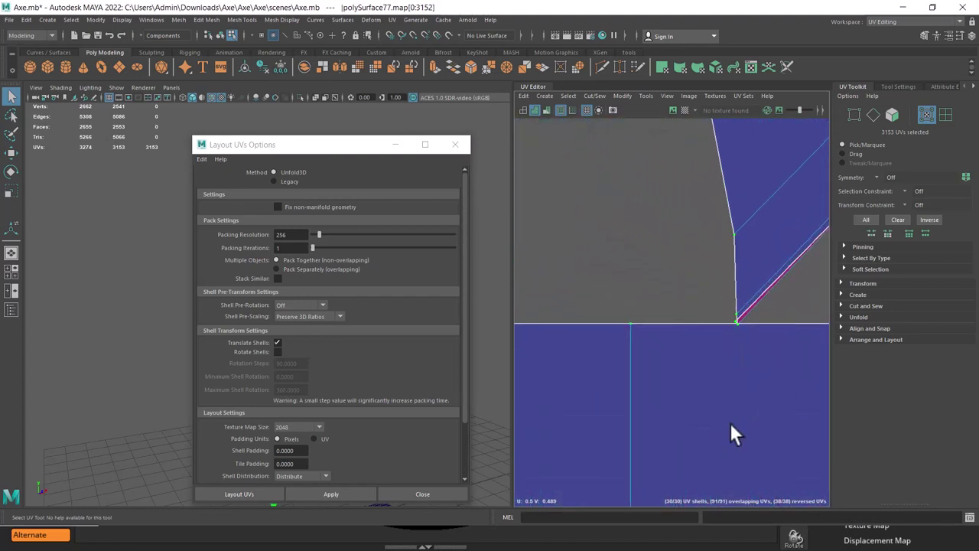
{"action": "scroll", "coordinate": [726, 382], "scroll_direction": "up", "scroll_amount": 2}
{"action": "scroll", "coordinate": [735, 352], "scroll_direction": "down", "scroll_amount": 2}
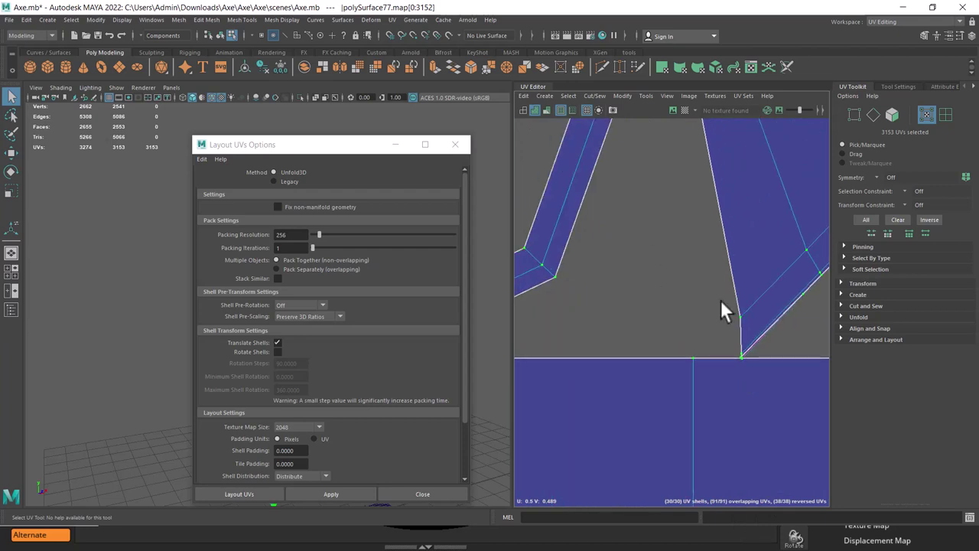
{"action": "scroll", "coordinate": [658, 253], "scroll_direction": "down", "scroll_amount": 2}
{"action": "scroll", "coordinate": [634, 244], "scroll_direction": "down", "scroll_amount": 2}
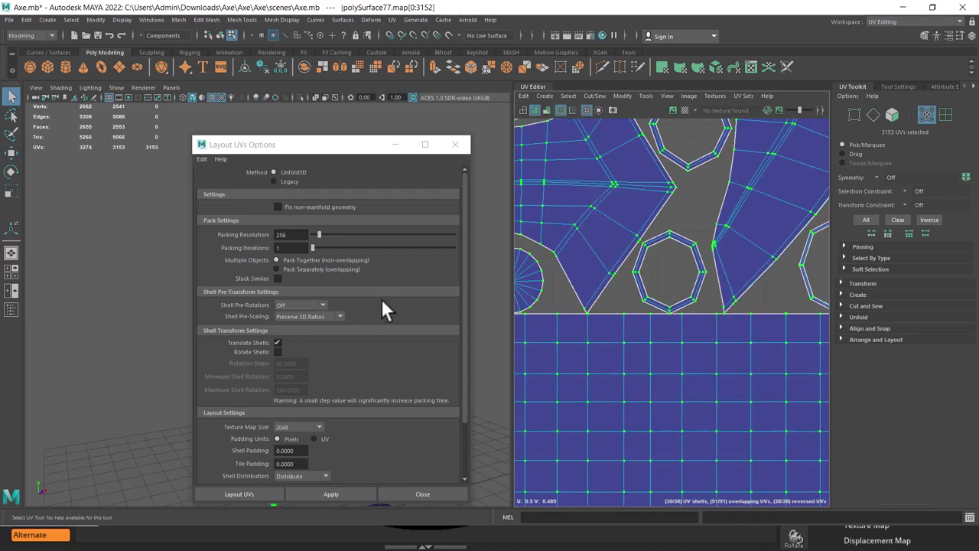
Set Packing Iterations to 5 and Packing Resolution to 2048, then repack the shells
{"action": "double_click", "coordinate": [302, 247]}
{"action": "type", "text": "5"}
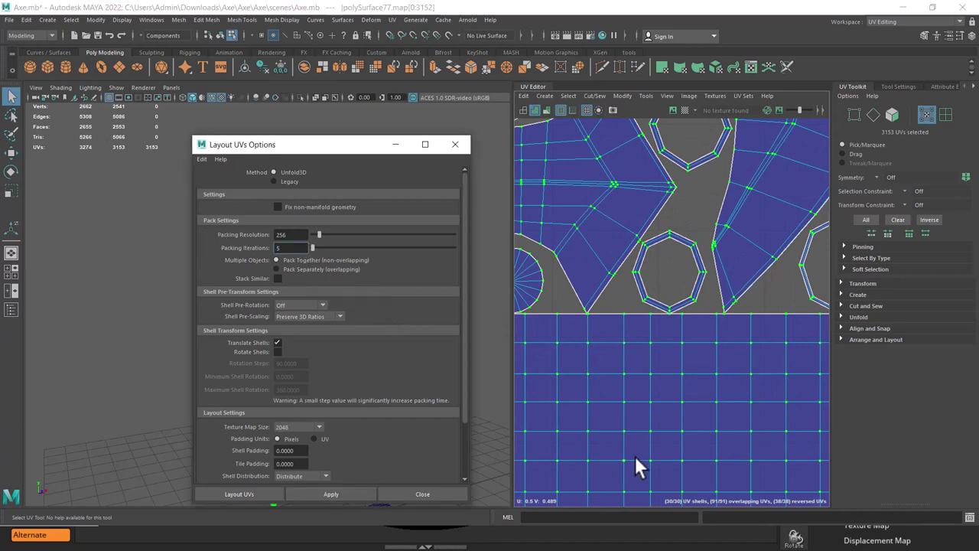
{"action": "key", "text": "Tab"}
{"action": "type", "text": "48"}
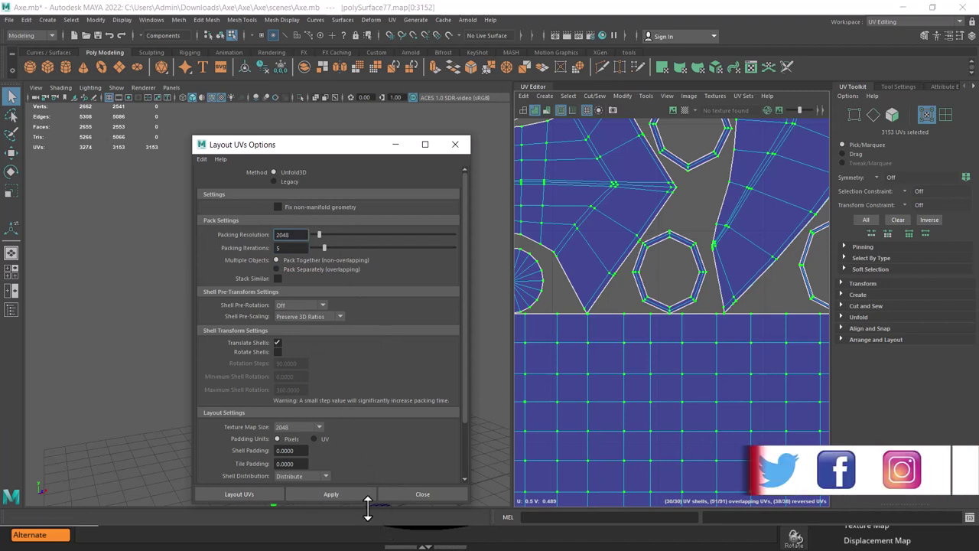
{"action": "left_click", "coordinate": [331, 493]}
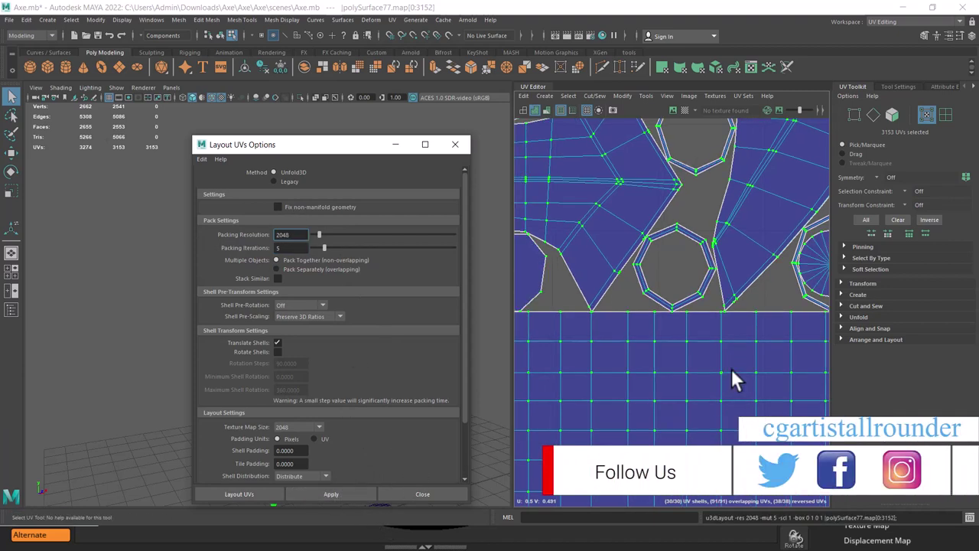
Scroll the Layout UVs options down to the Layout Settings section
{"action": "scroll", "coordinate": [732, 372], "scroll_direction": "down", "scroll_amount": 3}
{"action": "scroll", "coordinate": [749, 332], "scroll_direction": "down", "scroll_amount": 3}
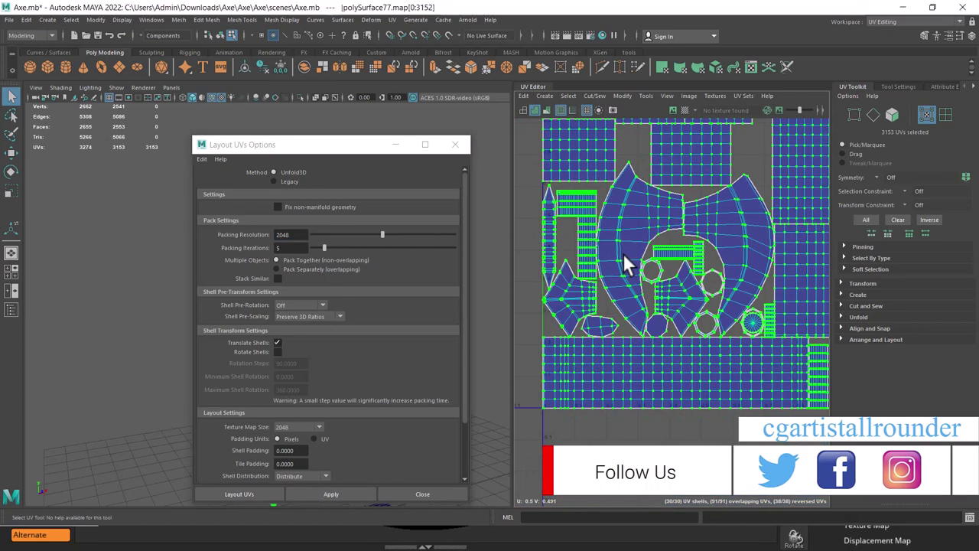
{"action": "scroll", "coordinate": [622, 253], "scroll_direction": "down", "scroll_amount": 2}
{"action": "scroll", "coordinate": [369, 378], "scroll_direction": "down", "scroll_amount": 2}
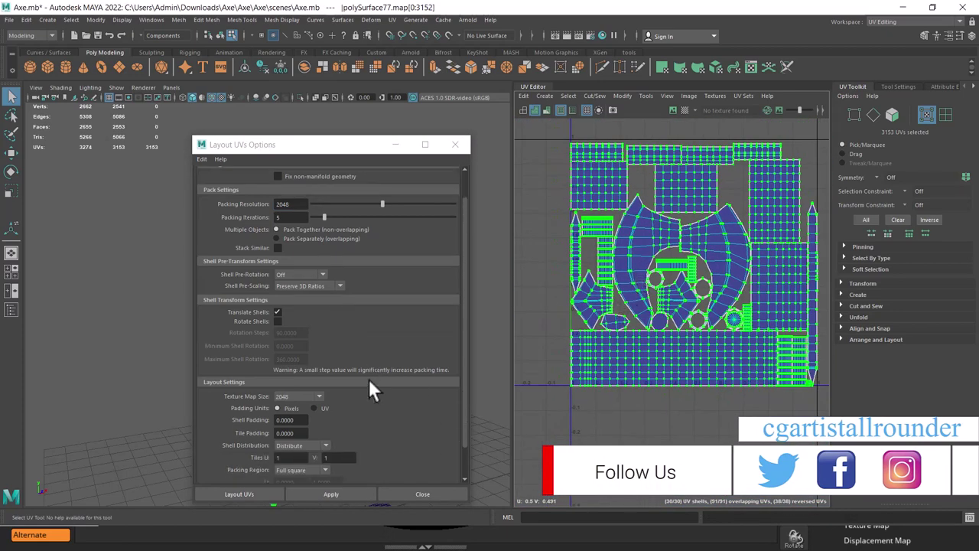
{"action": "scroll", "coordinate": [369, 379], "scroll_direction": "down", "scroll_amount": 2}
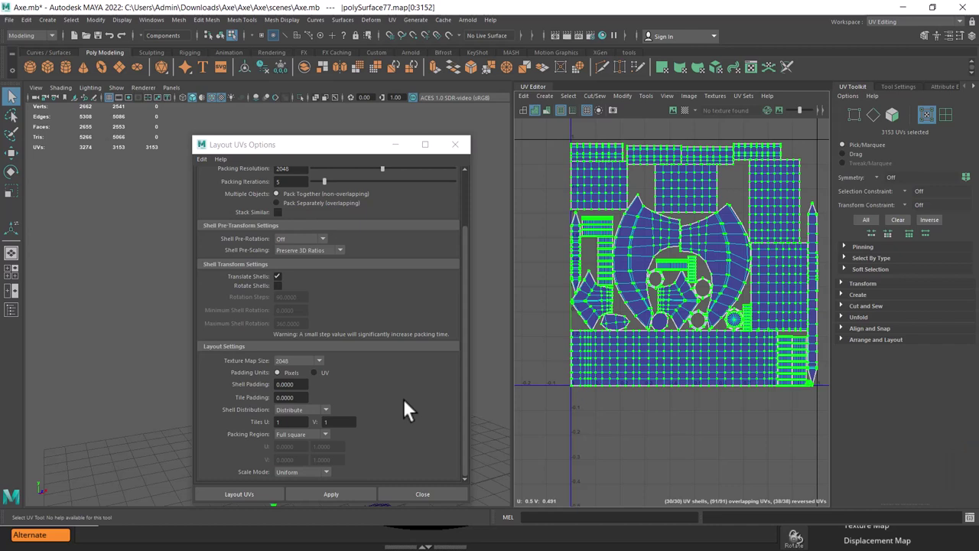
Pack the axe's shells into the Top left packing region
{"action": "left_click", "coordinate": [322, 435]}
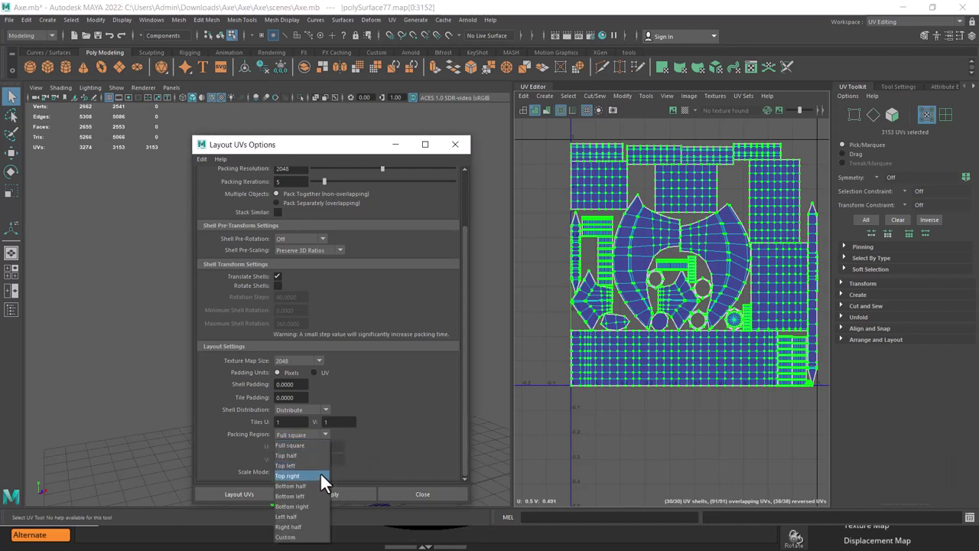
{"action": "left_click", "coordinate": [318, 464]}
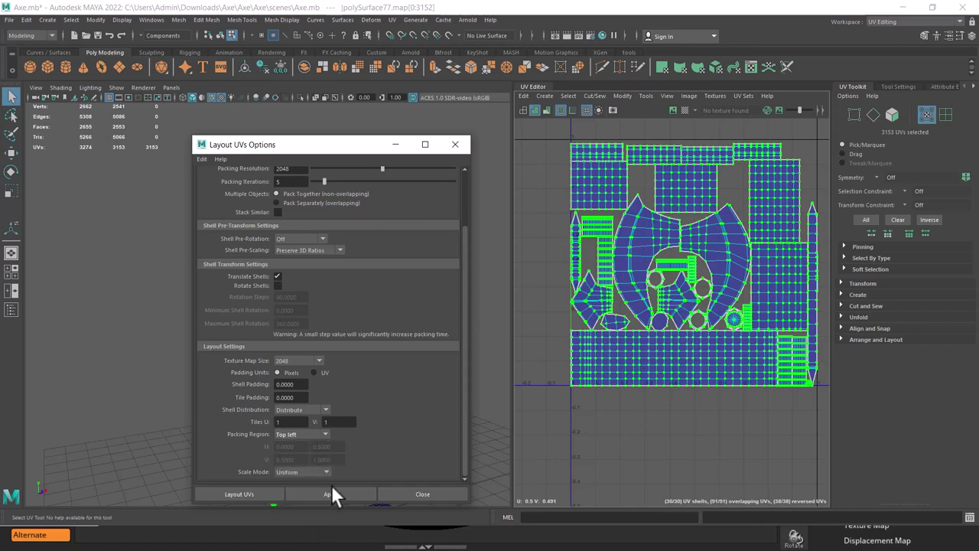
{"action": "left_click", "coordinate": [331, 494]}
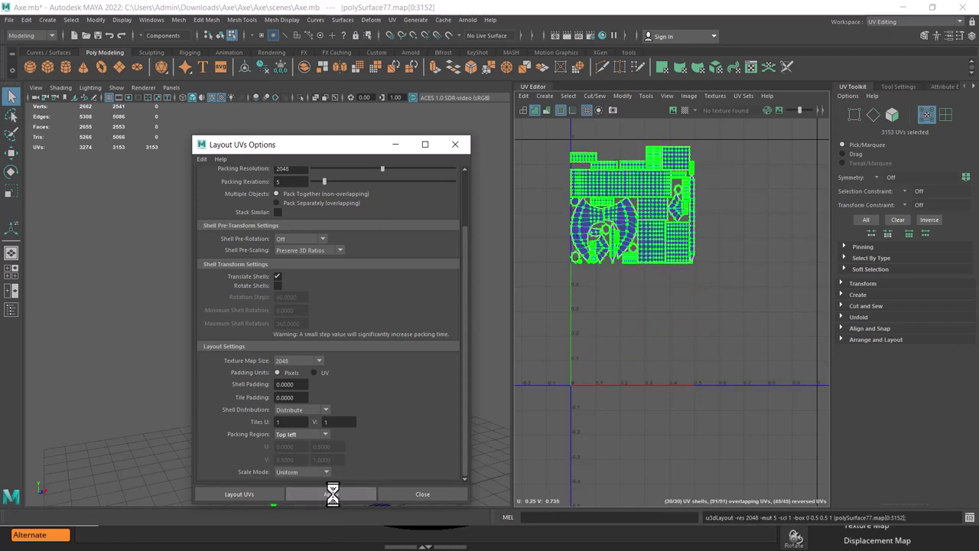
Change the Packing Region to Bottom left
{"action": "scroll", "coordinate": [724, 250], "scroll_direction": "down", "scroll_amount": 3}
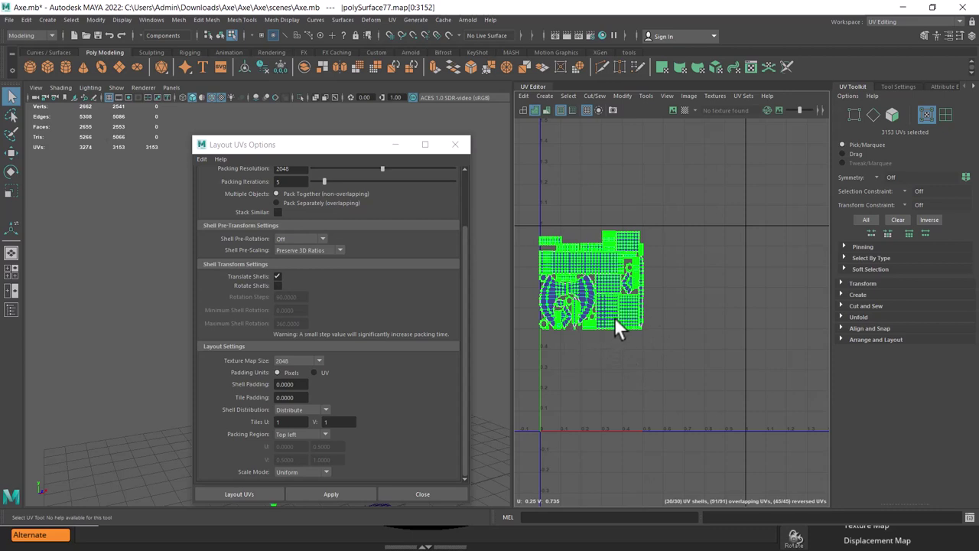
{"action": "left_click", "coordinate": [304, 436]}
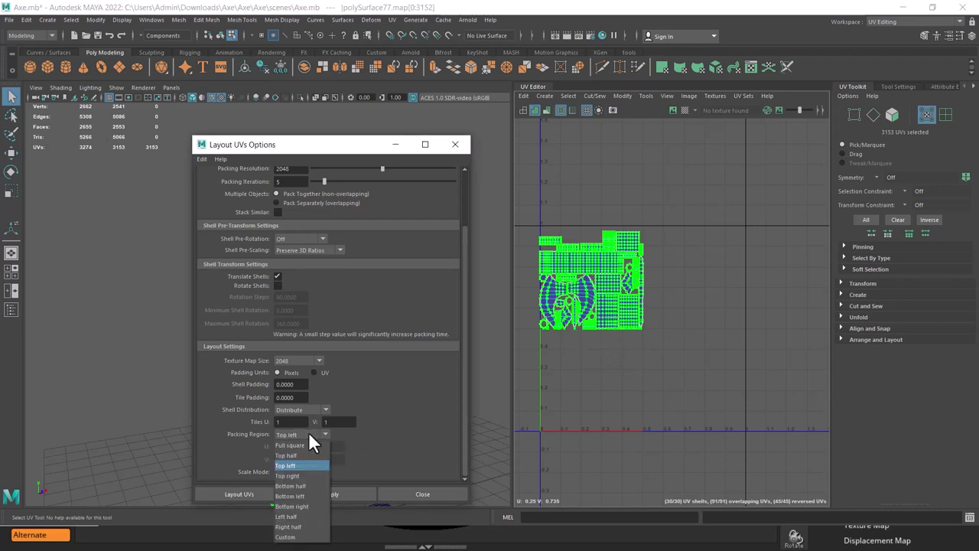
{"action": "left_click", "coordinate": [307, 489]}
{"action": "scroll", "coordinate": [367, 257], "scroll_direction": "up", "scroll_amount": 3}
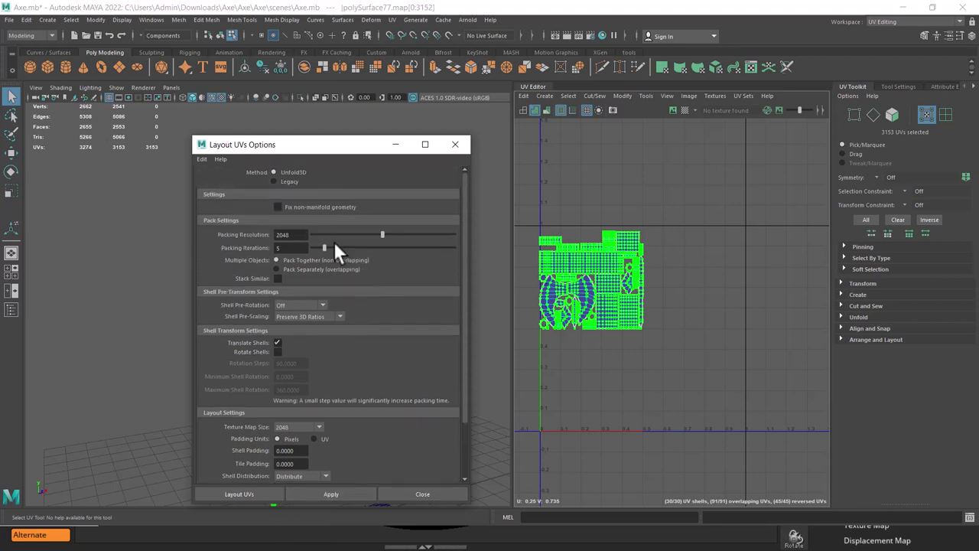
Re-pack the shells into the bottom-left region, keeping Texture Map Size at 2048
{"action": "double_click", "coordinate": [298, 234]}
{"action": "left_click", "coordinate": [322, 493]}
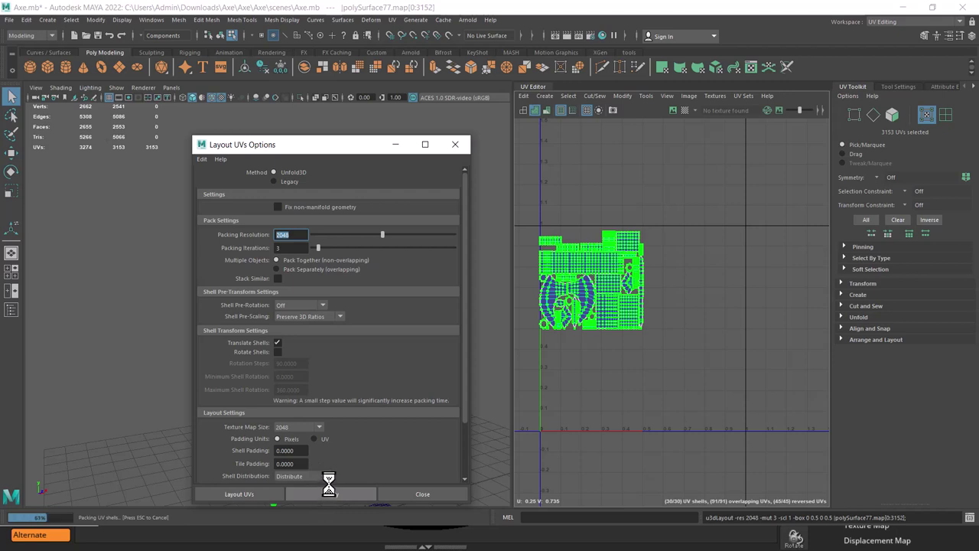
{"action": "left_click", "coordinate": [312, 426]}
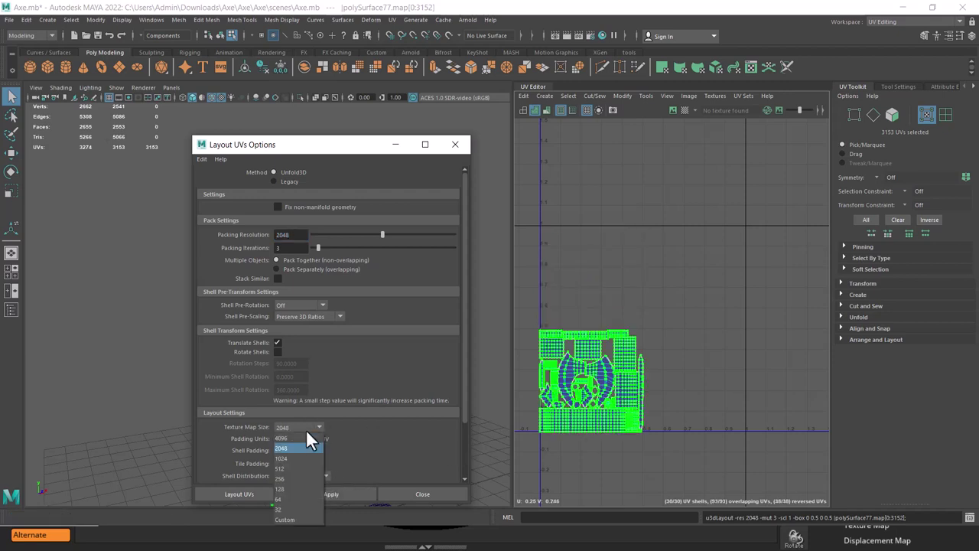
{"action": "left_click", "coordinate": [299, 447]}
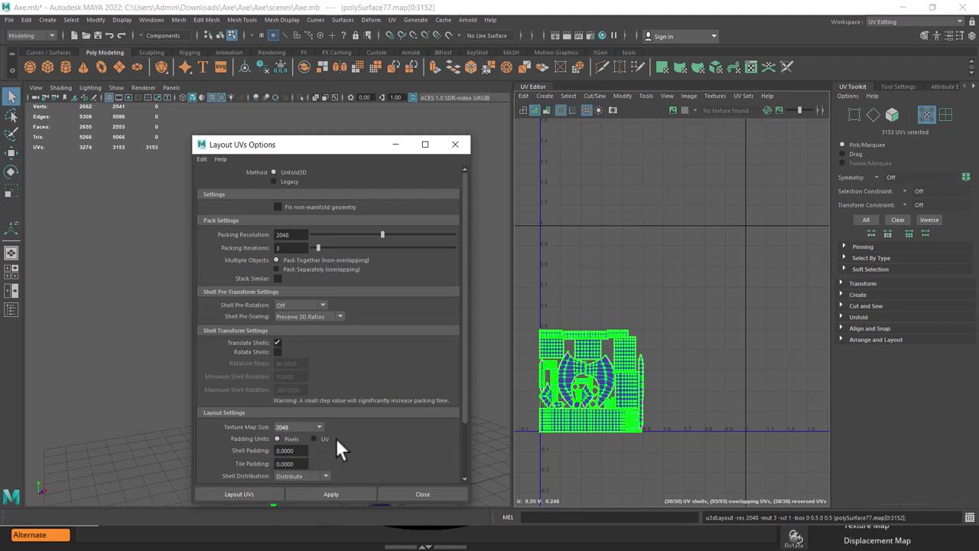
Set Packing Region to Full square with Non-Uniform scale mode and re-pack
{"action": "scroll", "coordinate": [335, 448], "scroll_direction": "down", "scroll_amount": 2}
{"action": "left_click", "coordinate": [324, 440]}
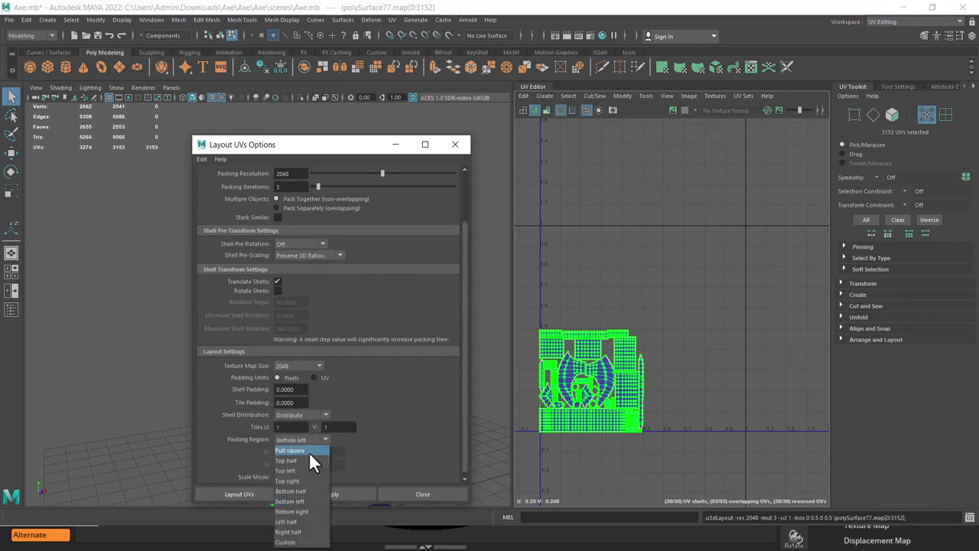
{"action": "left_click", "coordinate": [309, 451]}
{"action": "scroll", "coordinate": [372, 426], "scroll_direction": "down", "scroll_amount": 1}
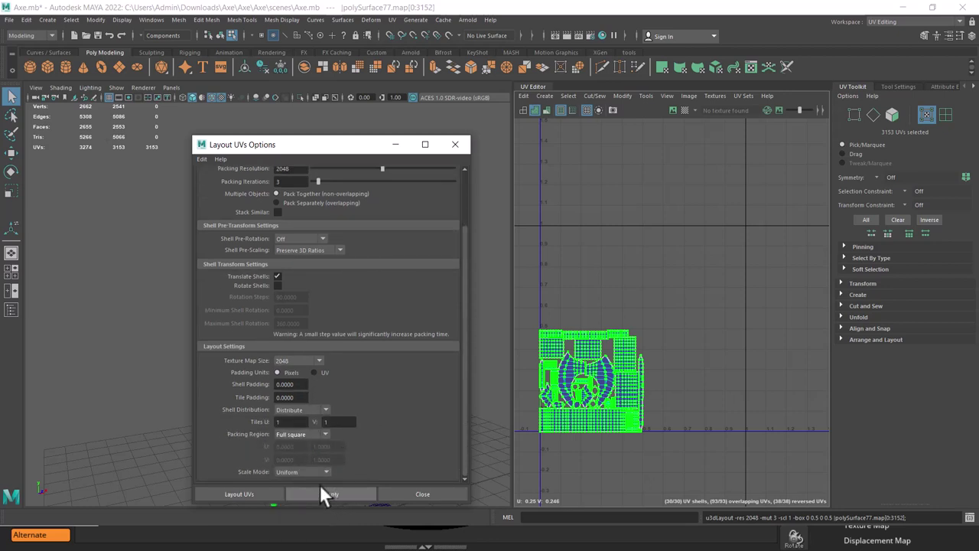
{"action": "left_click", "coordinate": [303, 471]}
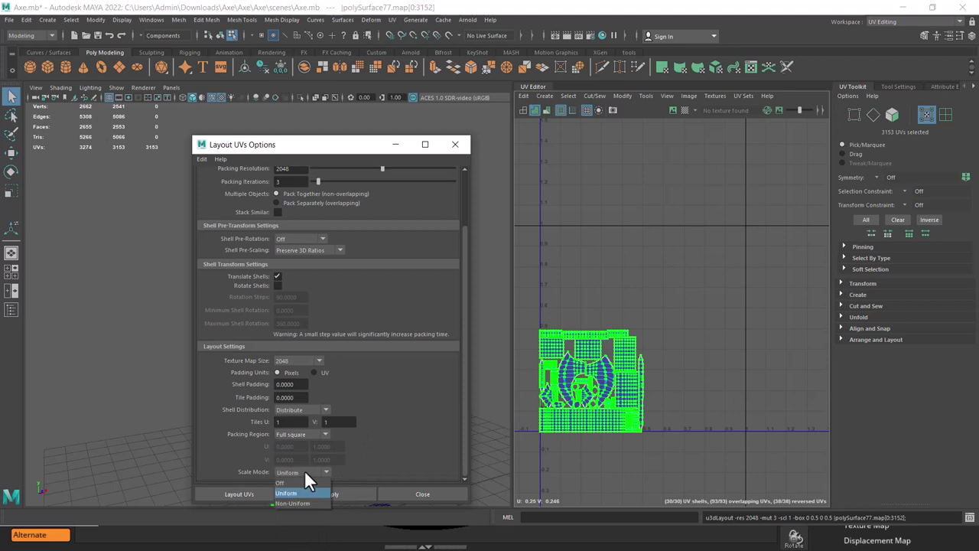
{"action": "left_click", "coordinate": [306, 501]}
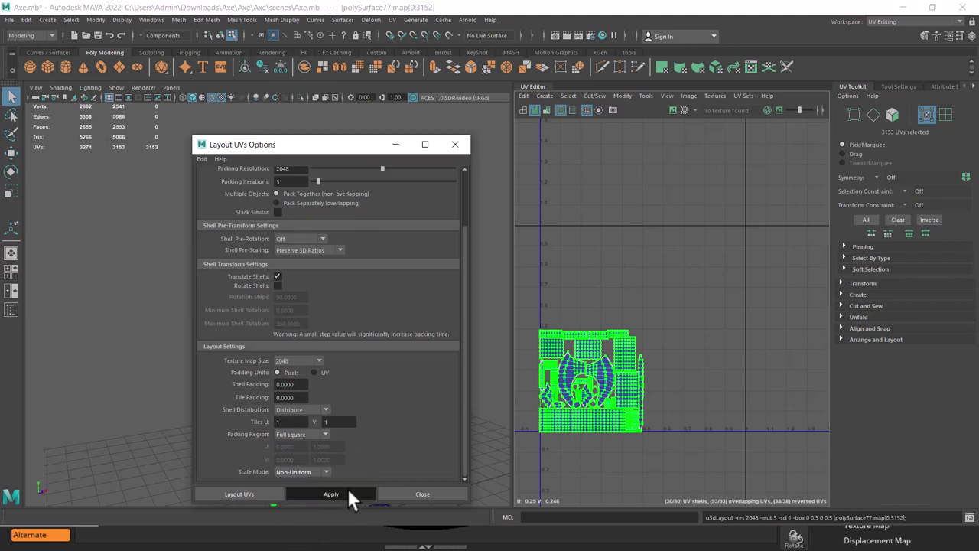
{"action": "left_click", "coordinate": [348, 492]}
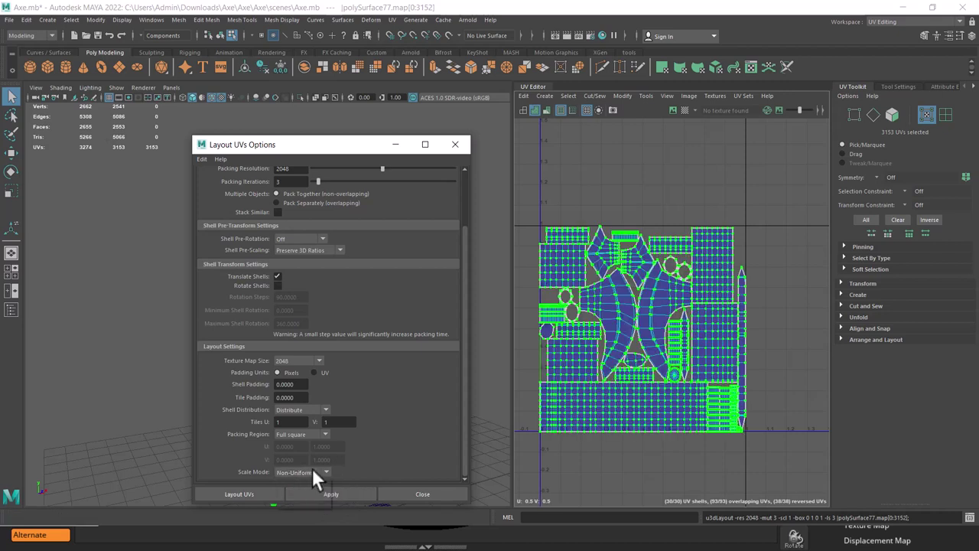
Re-pack with Uniform scale mode, then set Tiles U and V to 2
{"action": "left_click", "coordinate": [312, 470]}
{"action": "left_click", "coordinate": [306, 487]}
{"action": "left_click", "coordinate": [337, 491]}
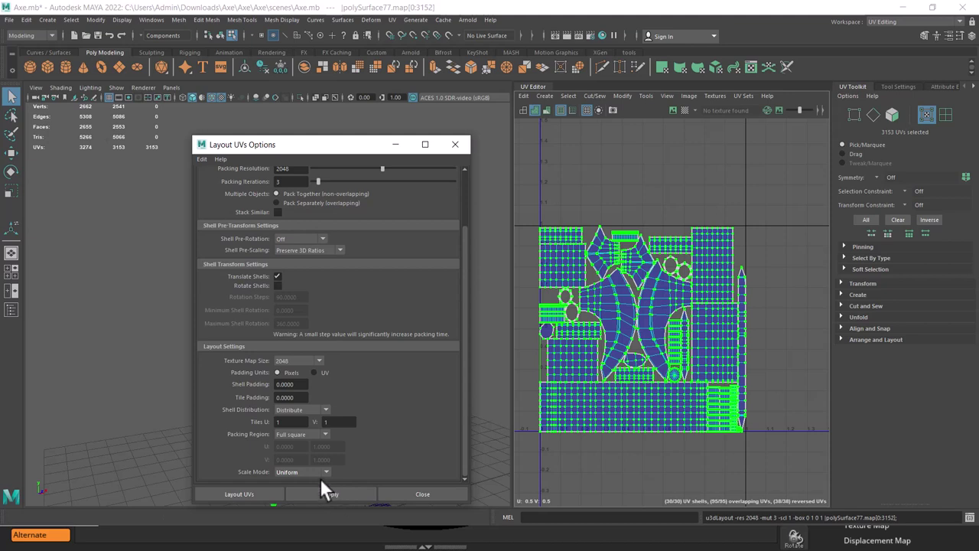
{"action": "double_click", "coordinate": [294, 421]}
{"action": "key", "text": "Tab"}
Pack the axe's shells across a 2×2 tile grid and zoom out to view them
{"action": "left_click", "coordinate": [337, 491]}
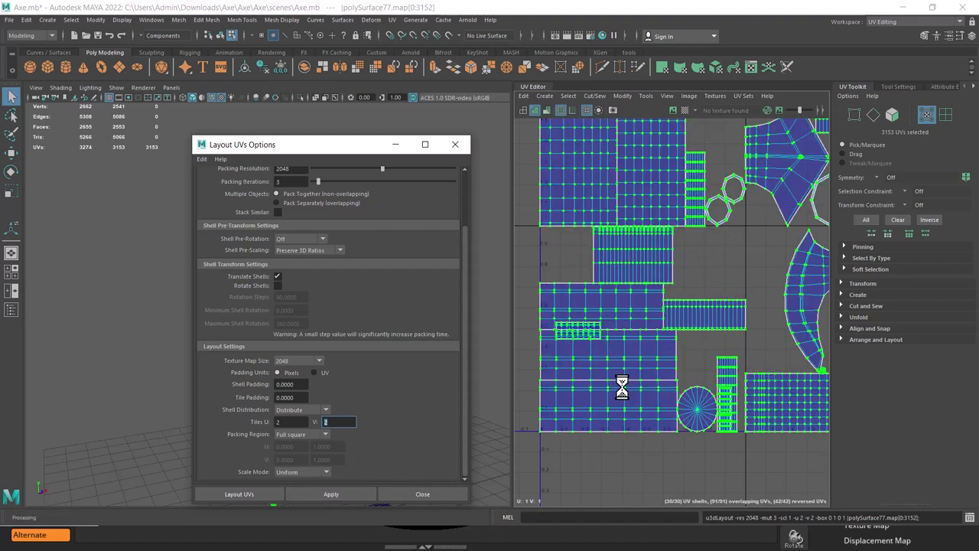
{"action": "scroll", "coordinate": [667, 305], "scroll_direction": "down", "scroll_amount": 2}
{"action": "scroll", "coordinate": [654, 315], "scroll_direction": "down", "scroll_amount": 2}
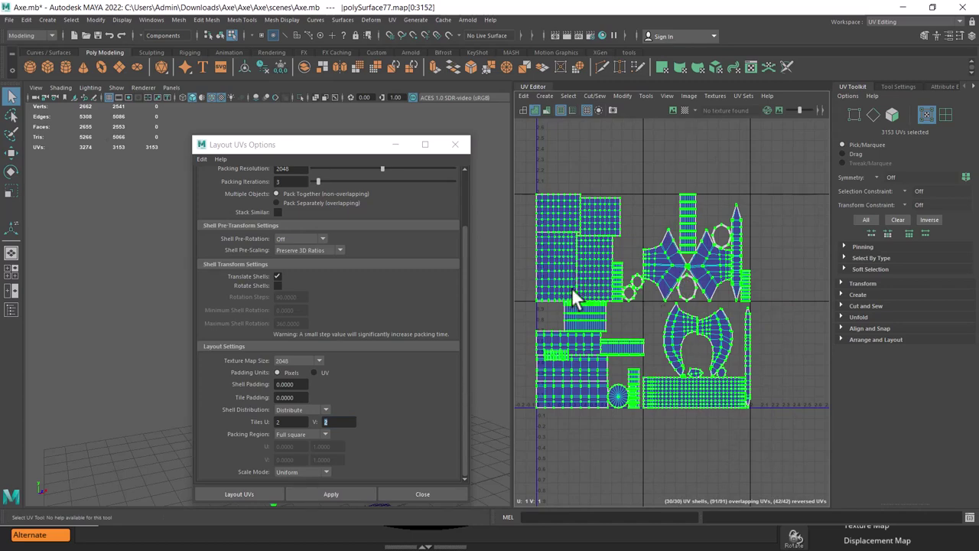
{"action": "scroll", "coordinate": [619, 320], "scroll_direction": "down", "scroll_amount": 2}
{"action": "scroll", "coordinate": [623, 295], "scroll_direction": "down", "scroll_amount": 1}
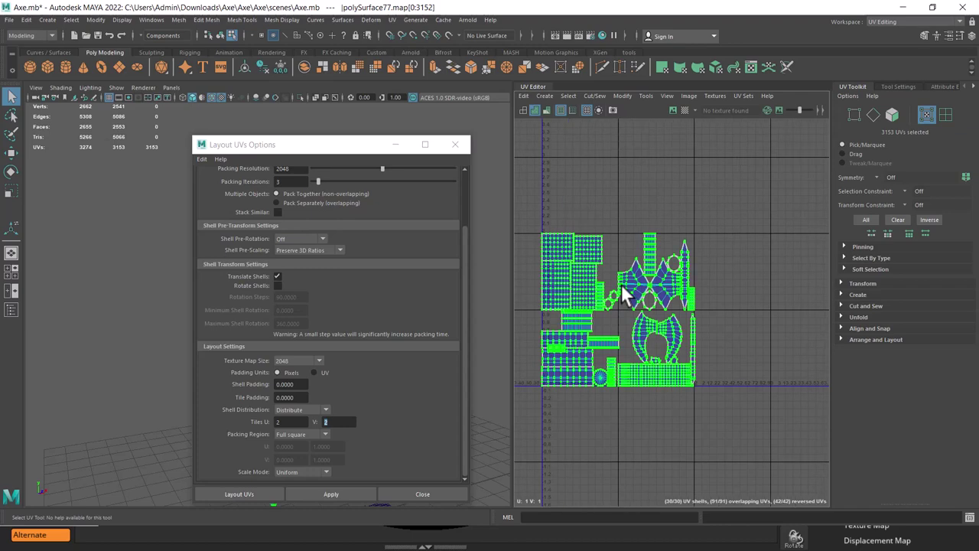
{"action": "key", "text": "alt+Tab"}
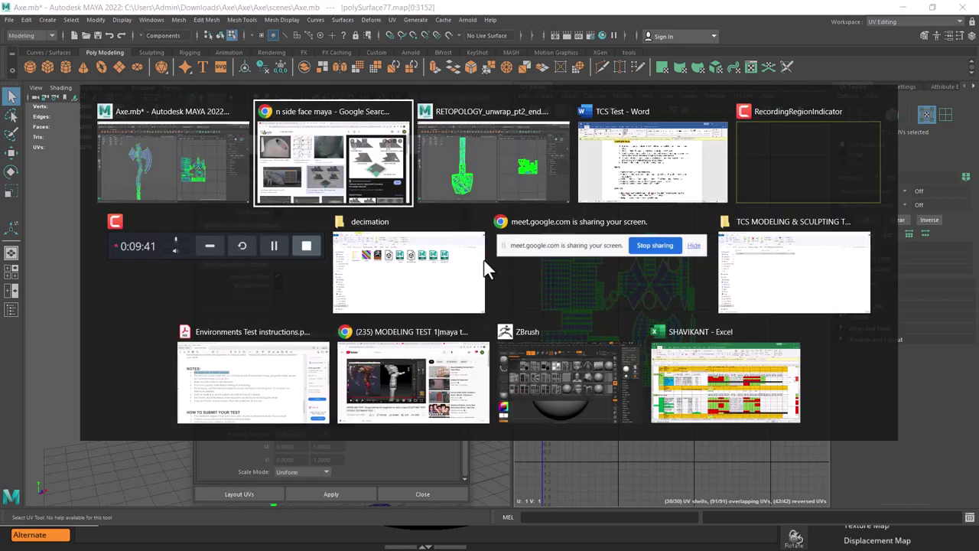
{"action": "key", "text": "alt+Tab"}
{"action": "key", "text": "alt+Tab"}
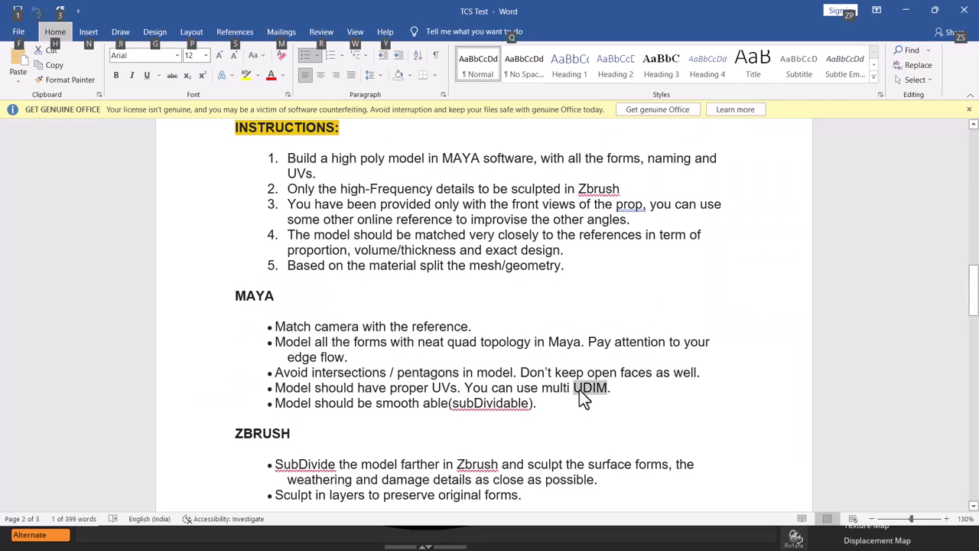
{"action": "left_click", "coordinate": [905, 10]}
{"action": "scroll", "coordinate": [650, 267], "scroll_direction": "up", "scroll_amount": 3}
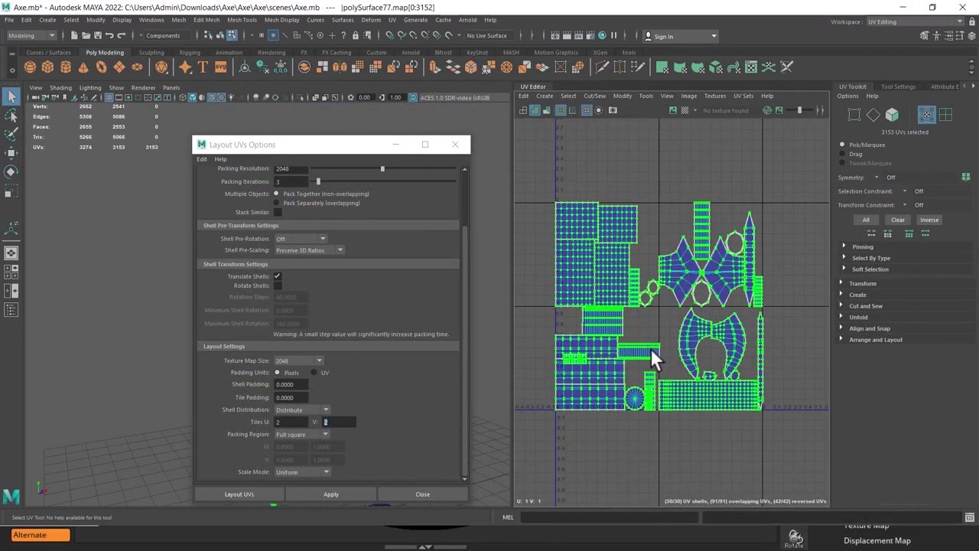
Set Tiles to 4, pack the shells across a 4×4 tile grid, and zoom out
{"action": "left_click", "coordinate": [292, 422]}
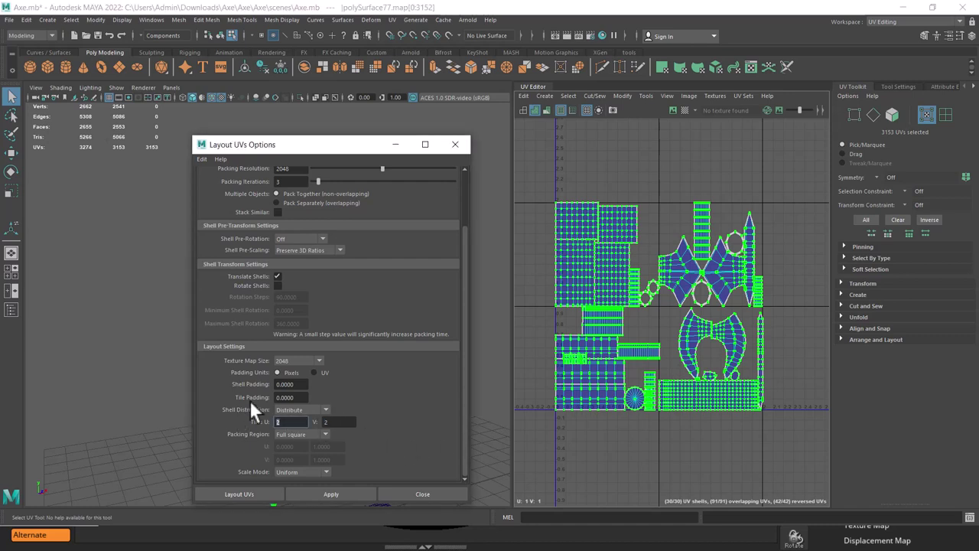
{"action": "type", "text": "4"}
{"action": "key", "text": "Tab"}
{"action": "type", "text": "4"}
{"action": "left_click", "coordinate": [344, 495]}
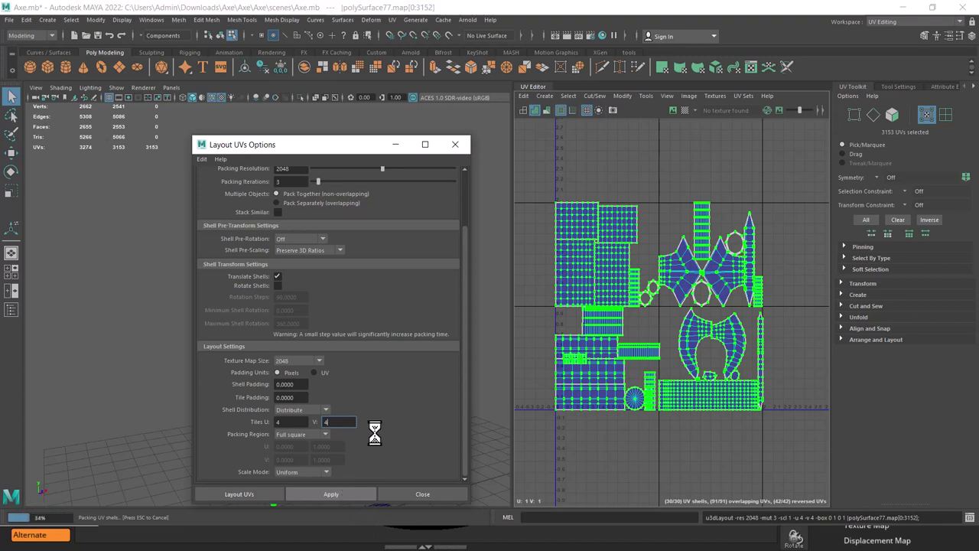
{"action": "scroll", "coordinate": [677, 367], "scroll_direction": "down", "scroll_amount": 3}
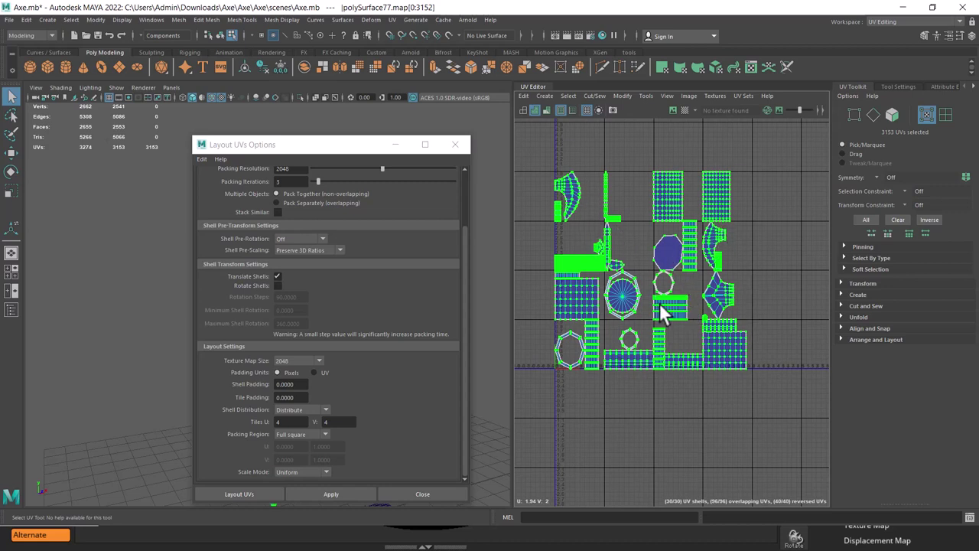
Set Tiles U and V to 1, repack into the single 0–1 tile, and zoom in
{"action": "left_click", "coordinate": [295, 422]}
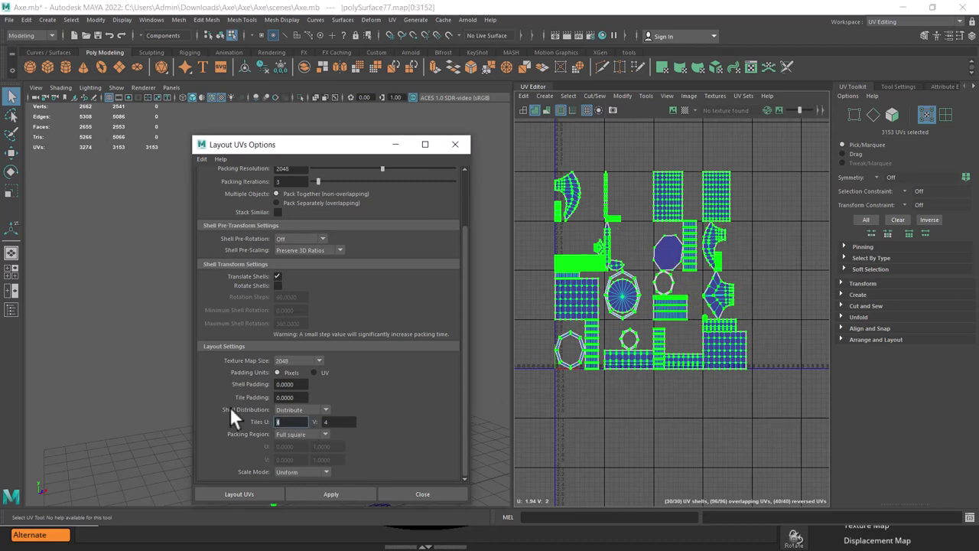
{"action": "type", "text": "1"}
{"action": "key", "text": "Tab"}
{"action": "type", "text": "1"}
{"action": "left_click", "coordinate": [331, 494]}
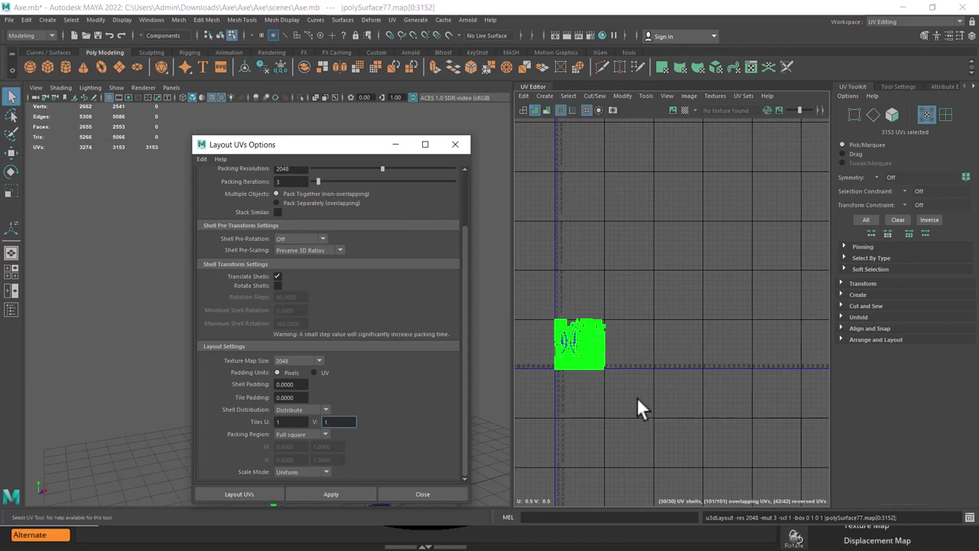
{"action": "scroll", "coordinate": [764, 352], "scroll_direction": "up", "scroll_amount": 4}
{"action": "scroll", "coordinate": [772, 352], "scroll_direction": "up", "scroll_amount": 1}
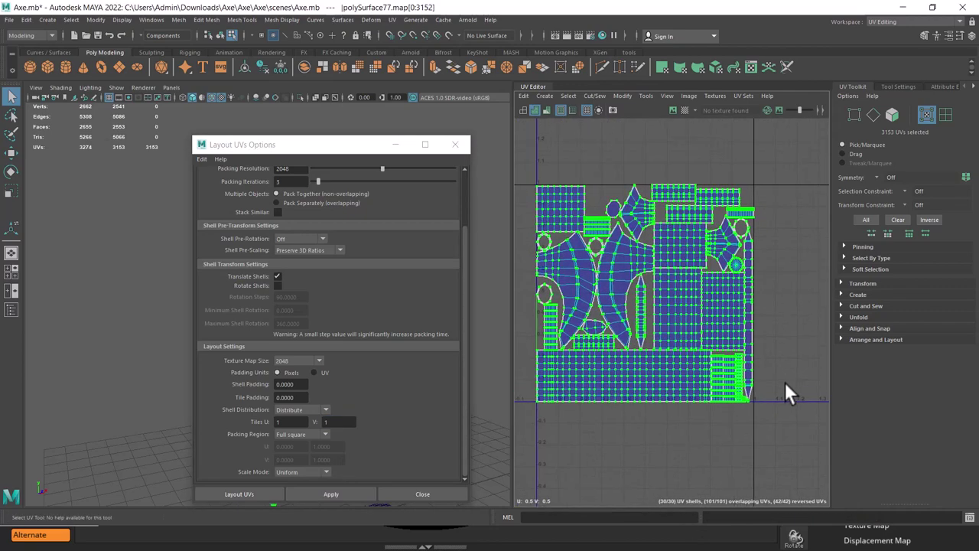
In the Word TCS Test brief, highlight the UVs/UDIM, ZBrush sculpt and weathering requirements
{"action": "key", "text": "alt+Tab"}
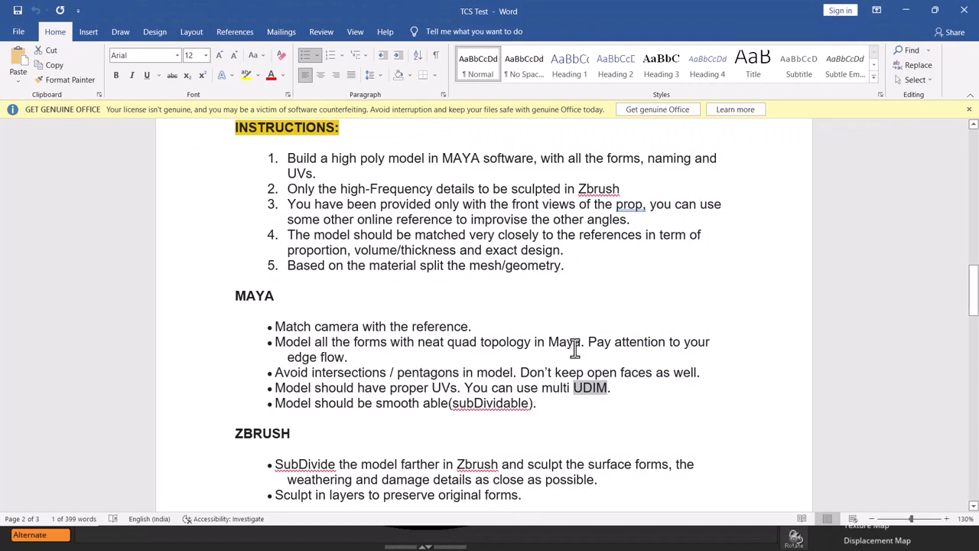
{"action": "scroll", "coordinate": [548, 354], "scroll_direction": "down", "scroll_amount": 2}
{"action": "scroll", "coordinate": [528, 373], "scroll_direction": "down", "scroll_amount": 1}
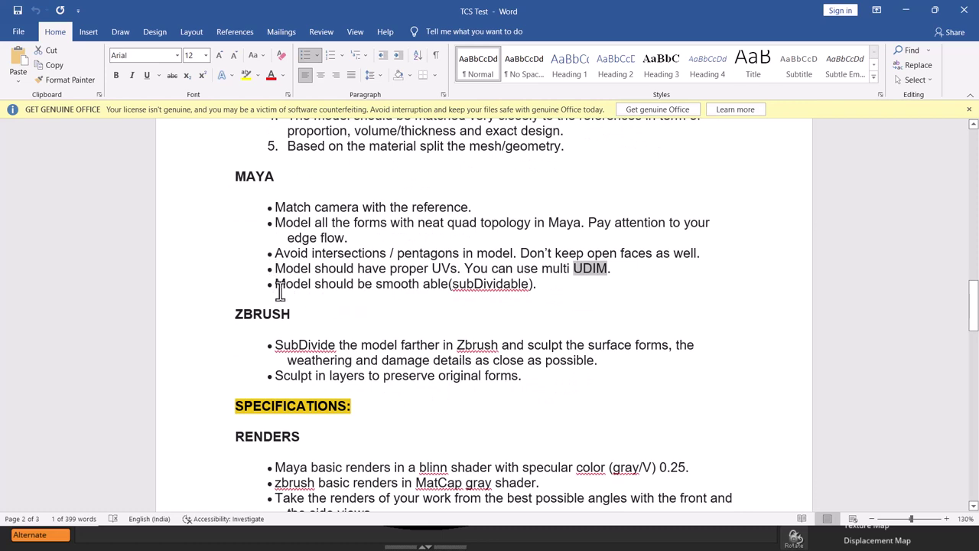
{"action": "mouse_move", "coordinate": [287, 286]}
{"action": "left_mouse_down"}
{"action": "mouse_move", "coordinate": [420, 276]}
{"action": "mouse_move", "coordinate": [421, 283]}
{"action": "left_mouse_up"}
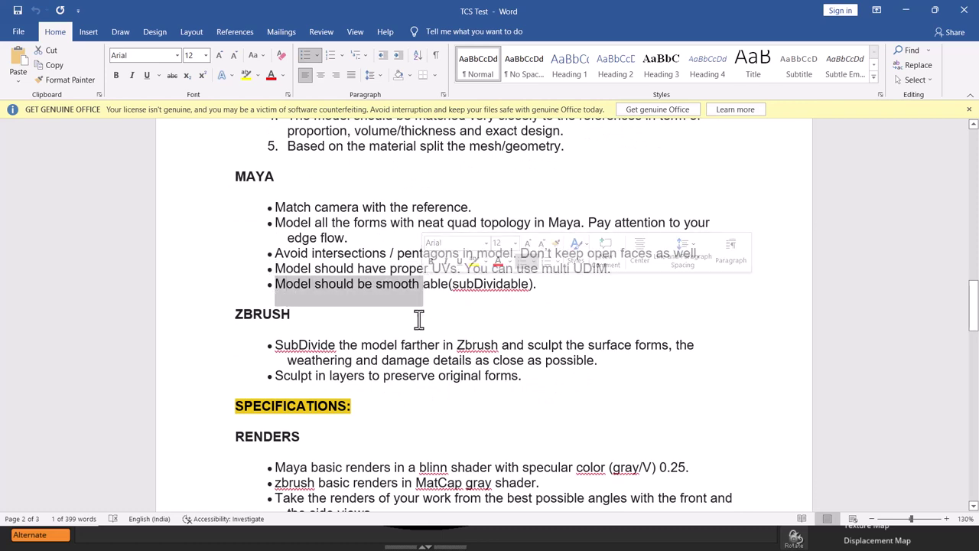
{"action": "left_click_drag", "start_coordinate": [300, 345], "coordinate": [397, 345]}
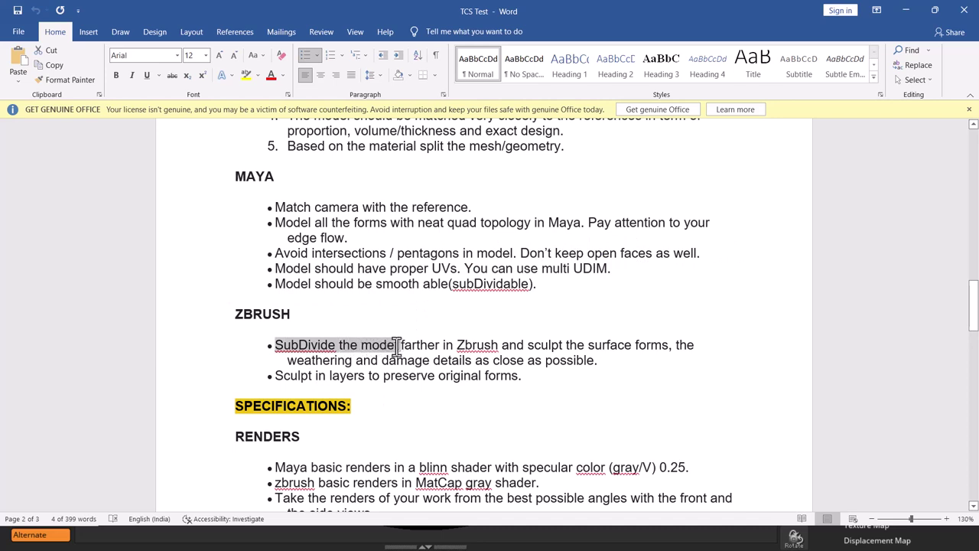
{"action": "left_click", "coordinate": [631, 362]}
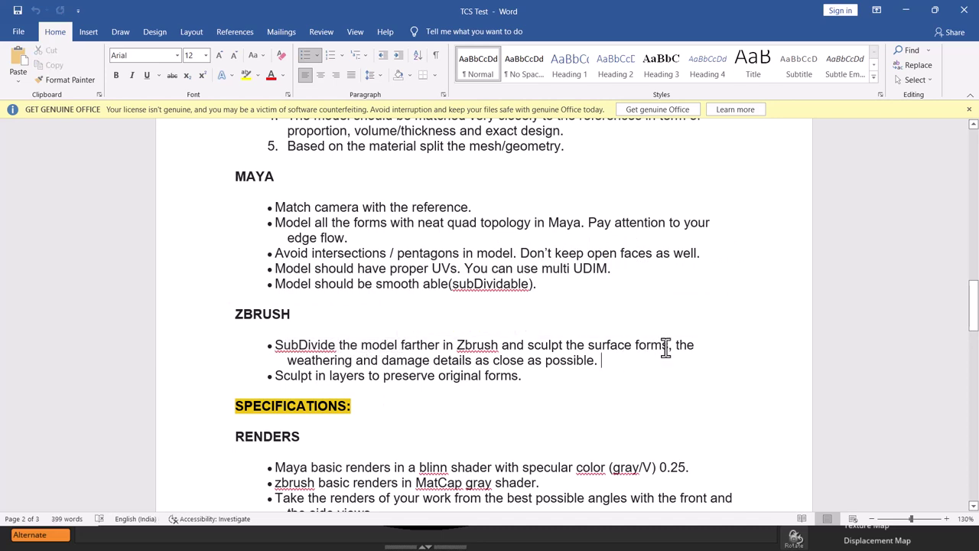
{"action": "left_click_drag", "start_coordinate": [595, 344], "coordinate": [275, 344]}
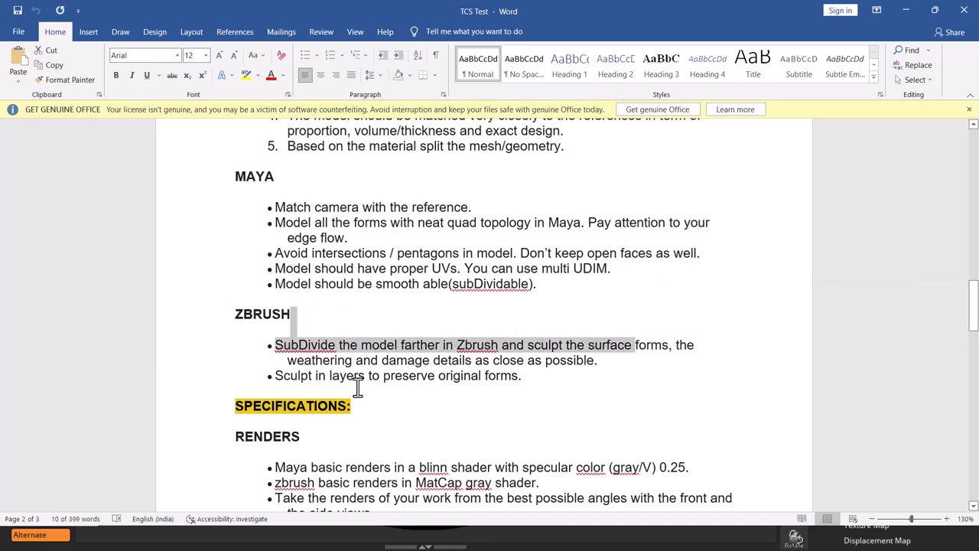
{"action": "left_click_drag", "start_coordinate": [333, 361], "coordinate": [378, 361]}
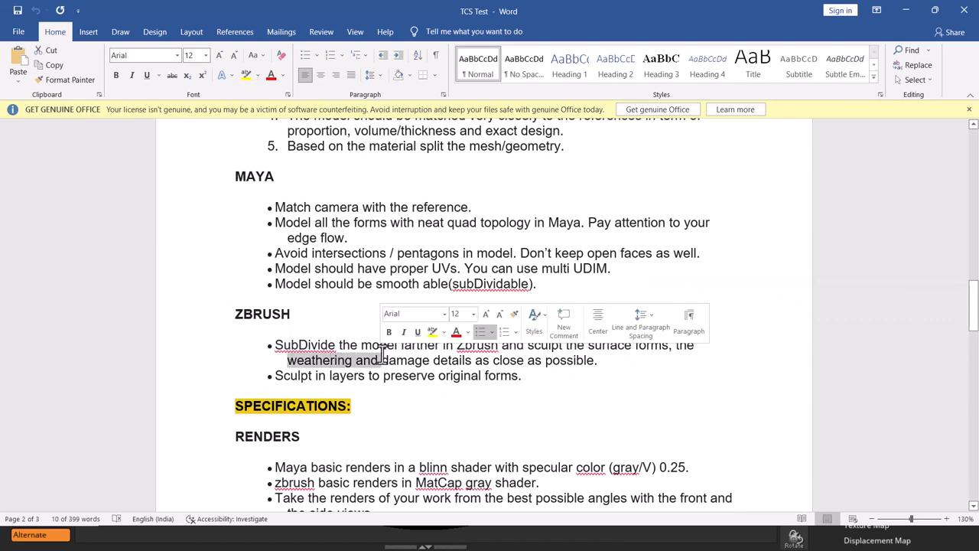
{"action": "left_click_drag", "start_coordinate": [312, 376], "coordinate": [437, 376]}
Highlight the Maya renders, main folder naming, and final MAYA files requirements
{"action": "scroll", "coordinate": [495, 366], "scroll_direction": "down", "scroll_amount": 3}
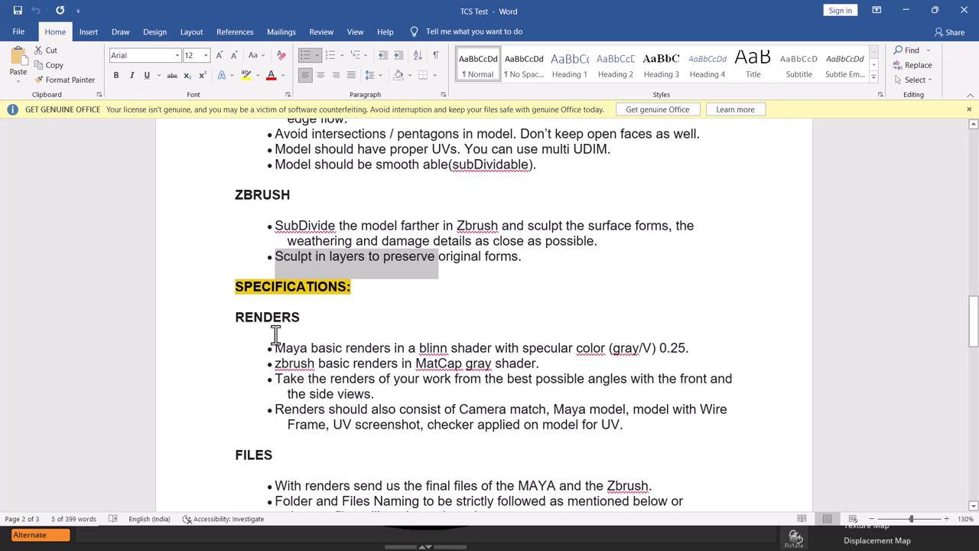
{"action": "left_click_drag", "start_coordinate": [307, 349], "coordinate": [405, 359]}
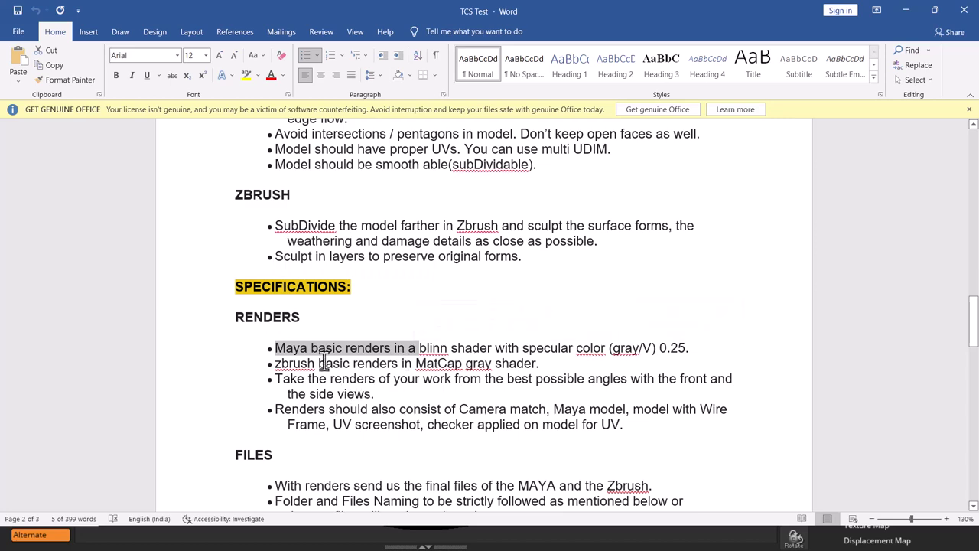
{"action": "scroll", "coordinate": [284, 366], "scroll_direction": "down", "scroll_amount": 3}
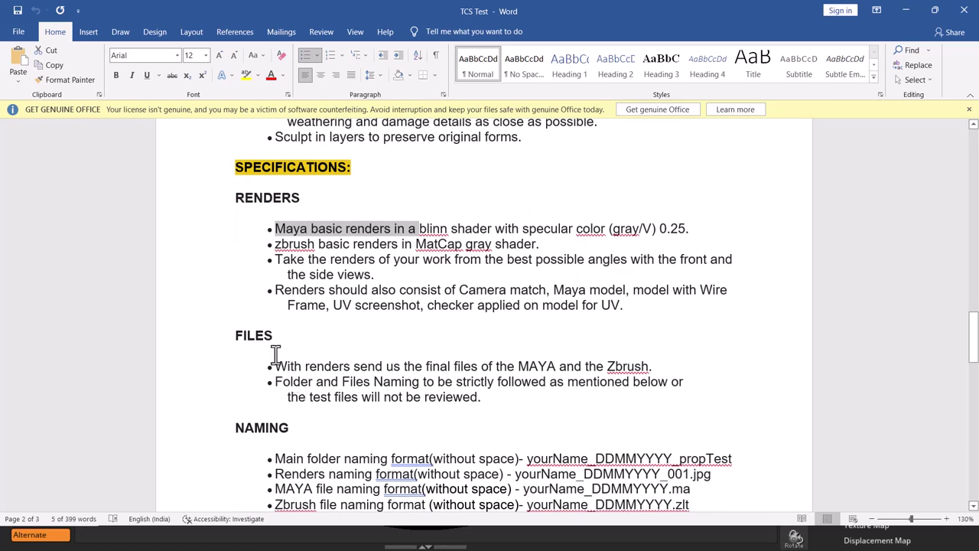
{"action": "left_click_drag", "start_coordinate": [277, 458], "coordinate": [403, 460]}
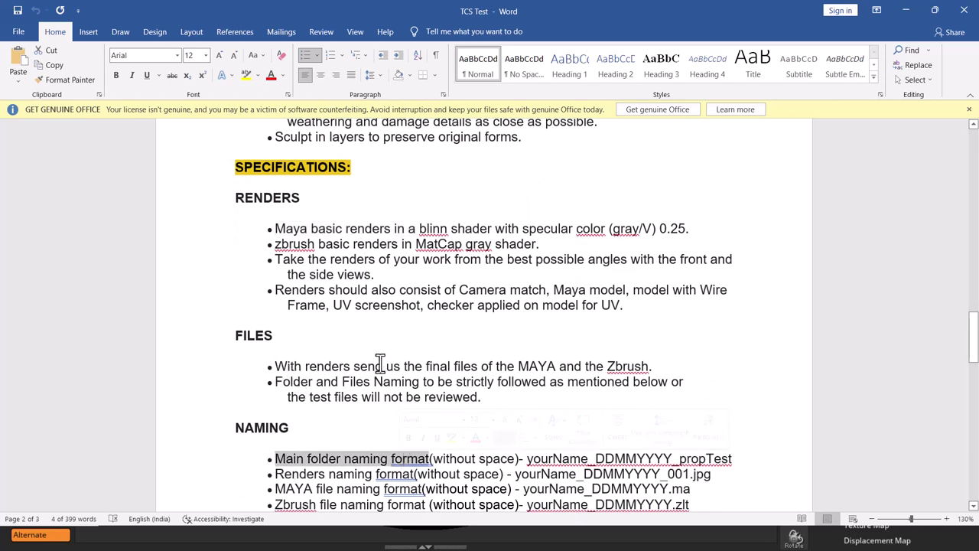
{"action": "left_click_drag", "start_coordinate": [353, 367], "coordinate": [559, 366]}
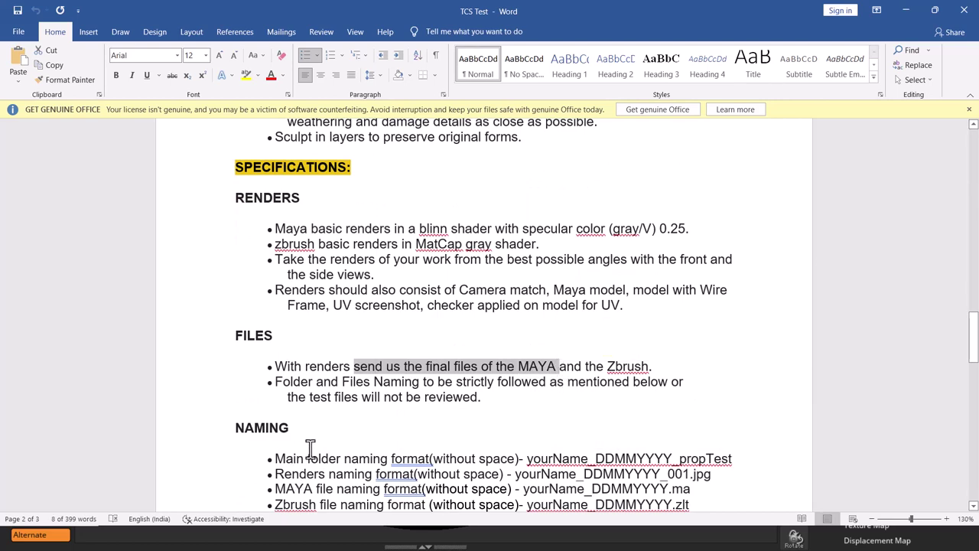
Highlight the Google Drive link, no-password warning, and two-day deadline in HOW TO SUBMIT
{"action": "scroll", "coordinate": [313, 448], "scroll_direction": "down", "scroll_amount": 4}
{"action": "scroll", "coordinate": [312, 448], "scroll_direction": "down", "scroll_amount": 3}
{"action": "scroll", "coordinate": [321, 428], "scroll_direction": "down", "scroll_amount": 1}
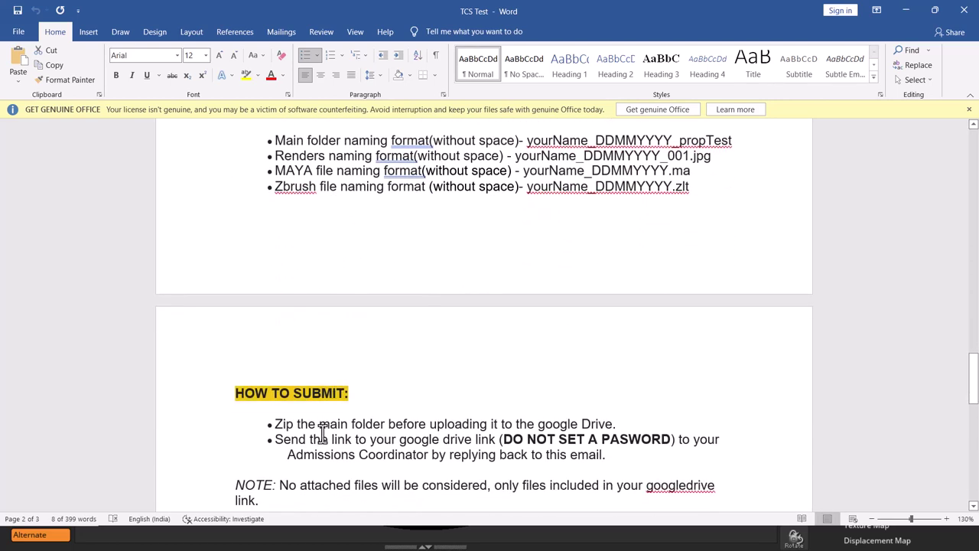
{"action": "scroll", "coordinate": [279, 426], "scroll_direction": "down", "scroll_amount": 3}
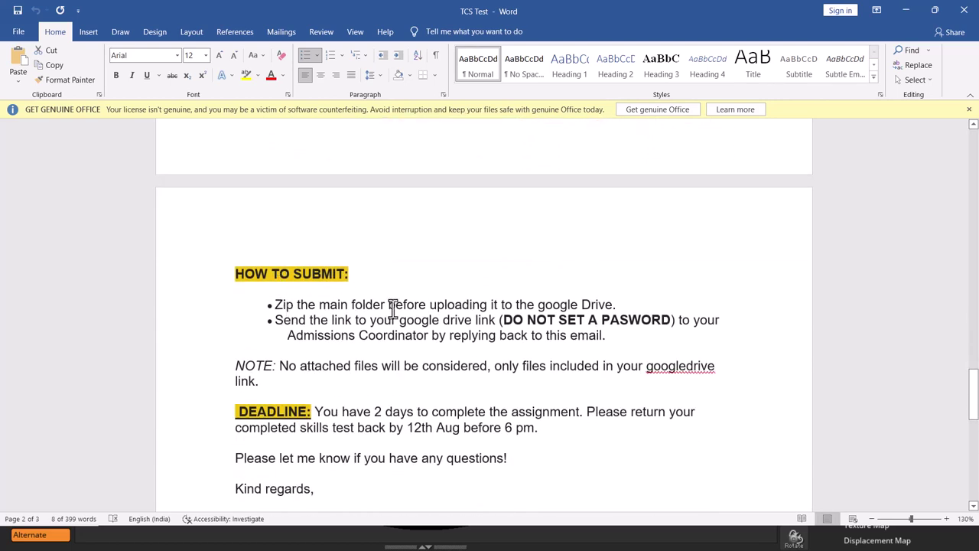
{"action": "left_click_drag", "start_coordinate": [332, 320], "coordinate": [396, 319]}
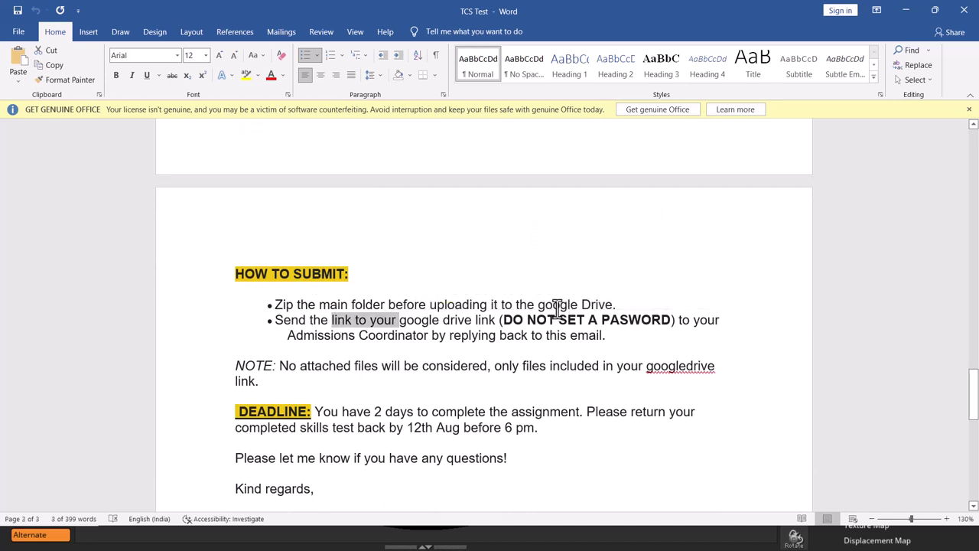
{"action": "left_click_drag", "start_coordinate": [525, 320], "coordinate": [642, 317]}
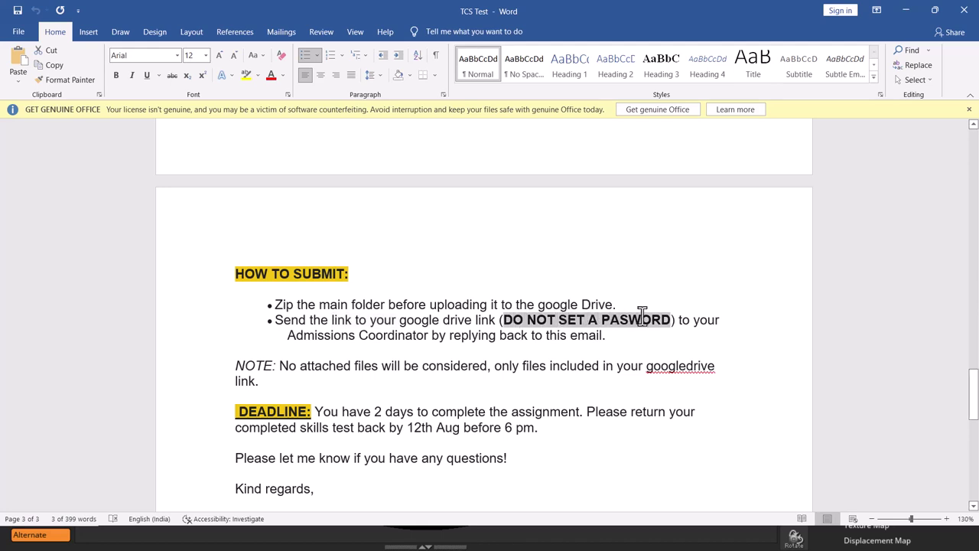
{"action": "mouse_move", "coordinate": [315, 410]}
{"action": "left_mouse_down"}
{"action": "mouse_move", "coordinate": [524, 410]}
{"action": "mouse_move", "coordinate": [527, 423]}
{"action": "left_mouse_up"}
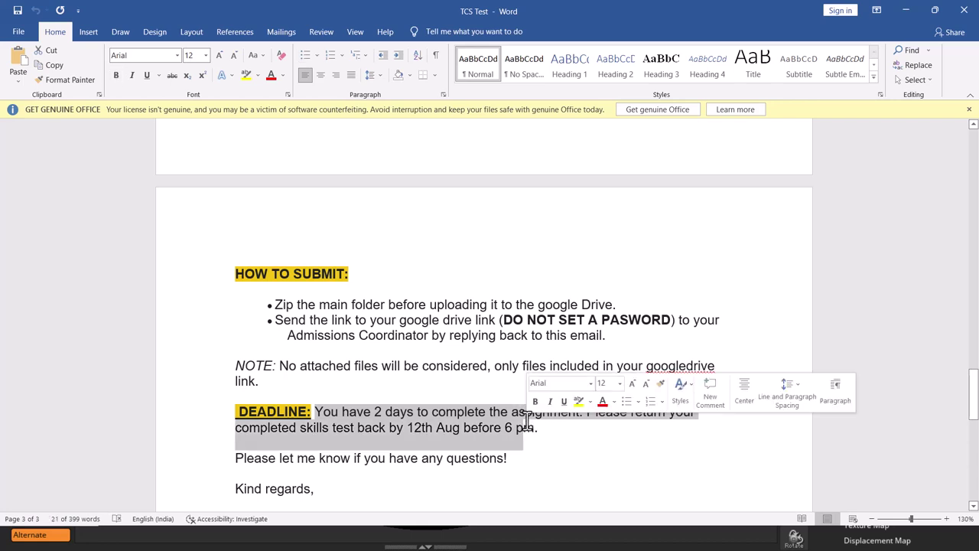
Return to Maya and close the Layout UVs Options dialog
{"action": "key", "text": "alt+Tab"}
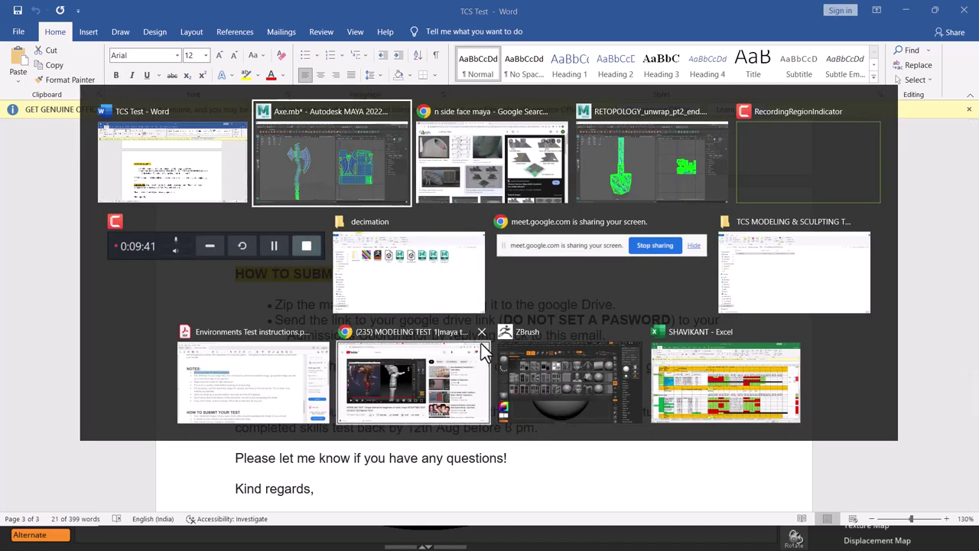
{"action": "left_click", "coordinate": [354, 176]}
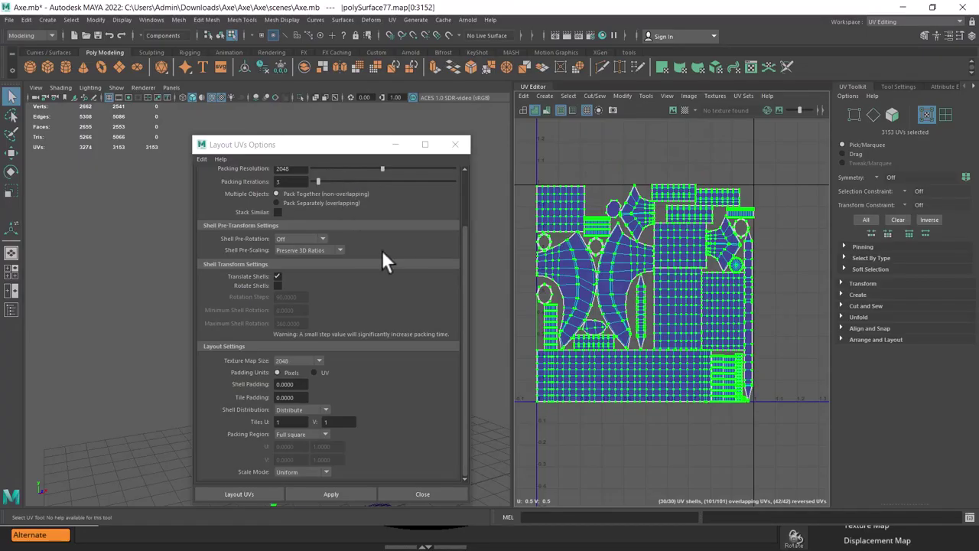
{"action": "left_click", "coordinate": [457, 151]}
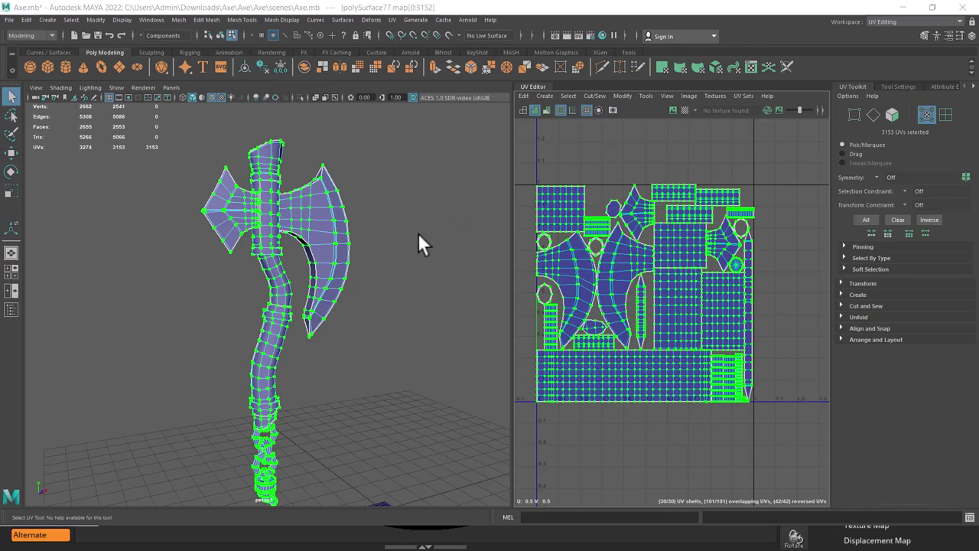
Cycle through the open windows and come back to Maya with the axe's packed UVs
{"action": "key", "text": "alt+Tab"}
{"action": "left_click", "coordinate": [791, 151]}
{"action": "key", "text": "alt+Tab"}
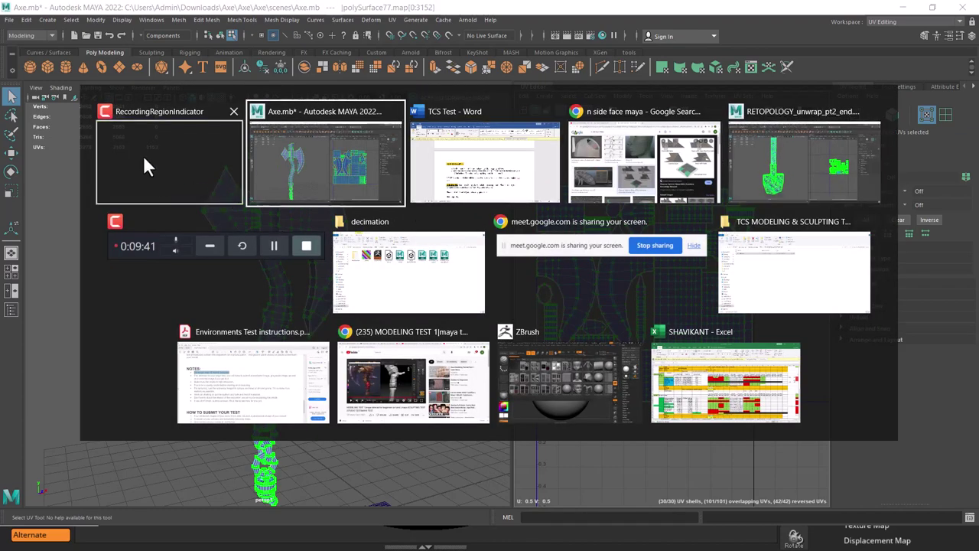
{"action": "left_click", "coordinate": [197, 235]}
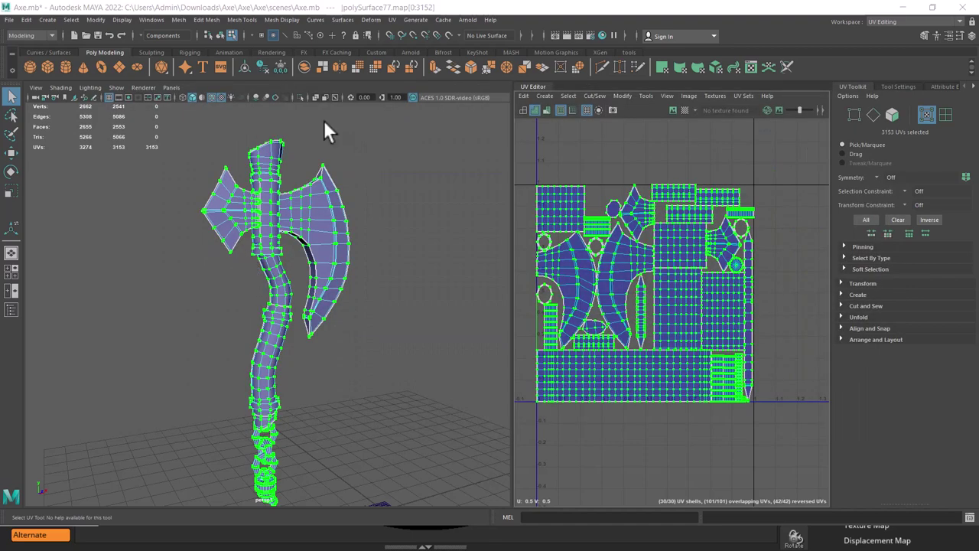